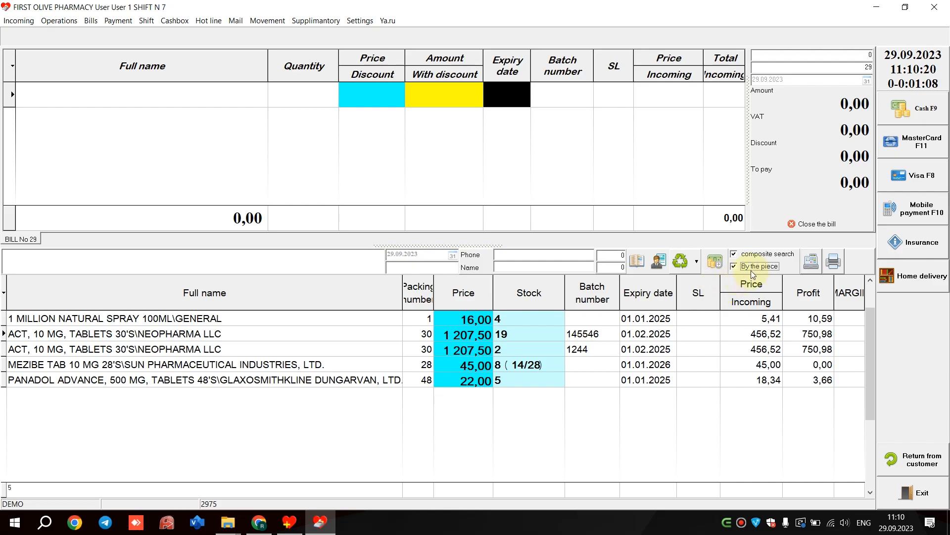
# - Search the stock for "act" and enter a quantity of 1 for ACT 10 MG tablets, batch 145546
pyautogui.click(558, 332)
pyautogui.press('Up')
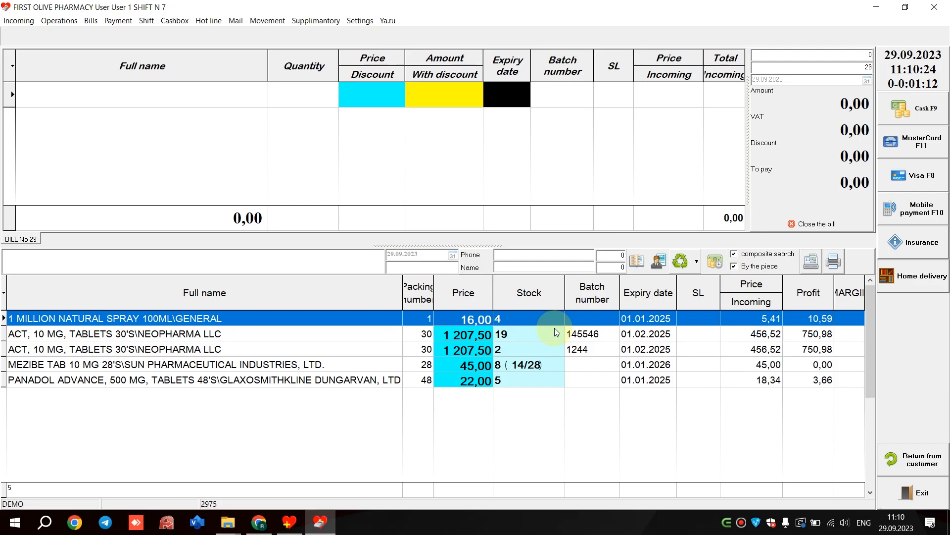
pyautogui.write('act')
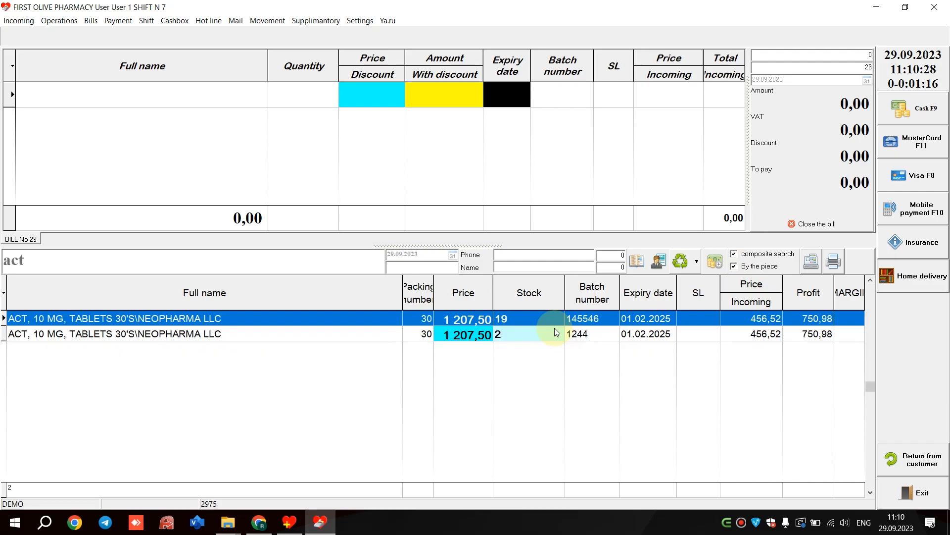
pyautogui.press('Return')
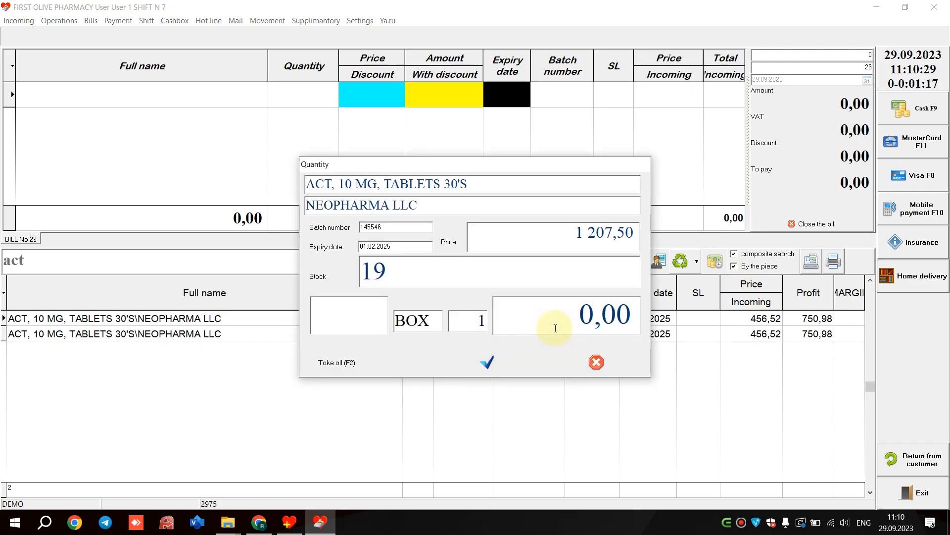
pyautogui.write('1')
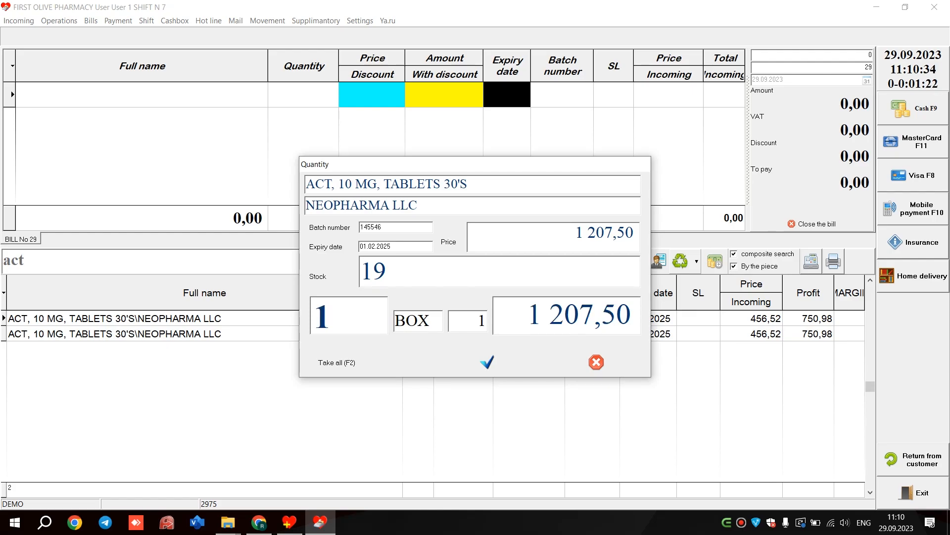
# - Switch the sales unit from BOX to STP and add 1 strip of ACT tablets to the bill
pyautogui.click(555, 328)
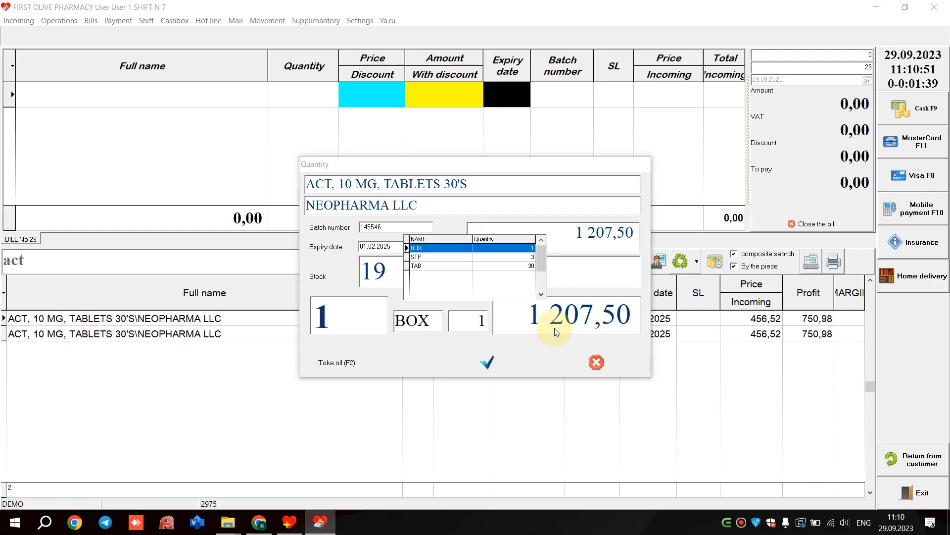
pyautogui.press('Down')
pyautogui.press('Down')
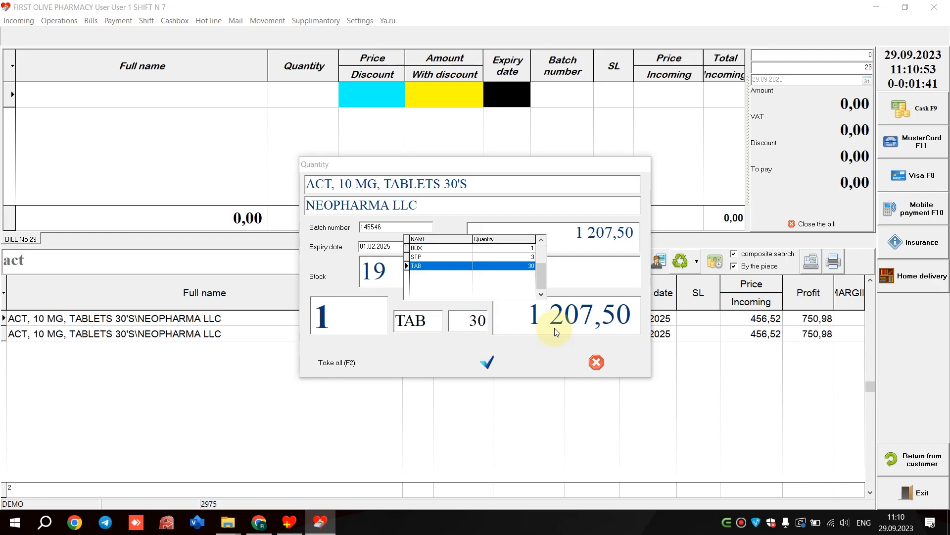
pyautogui.press('Up')
pyautogui.press('Return')
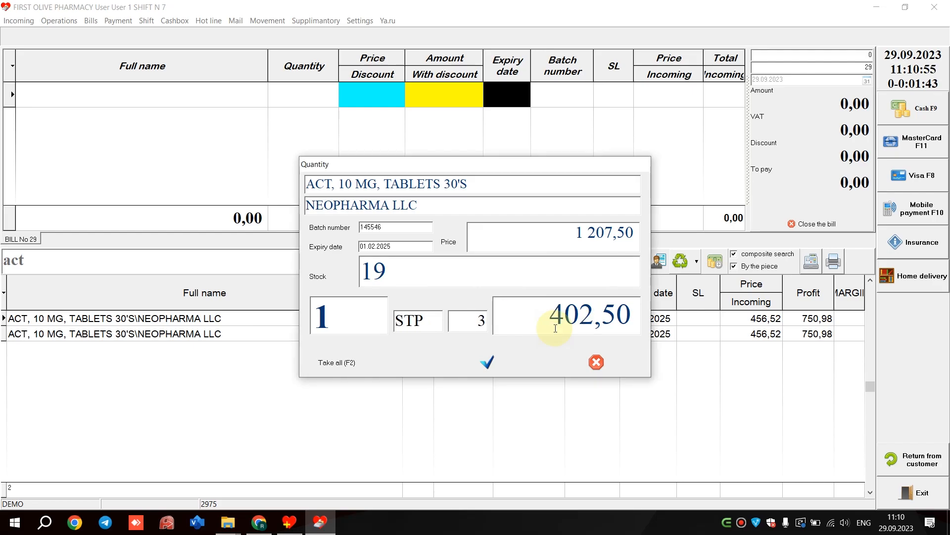
pyautogui.write('1')
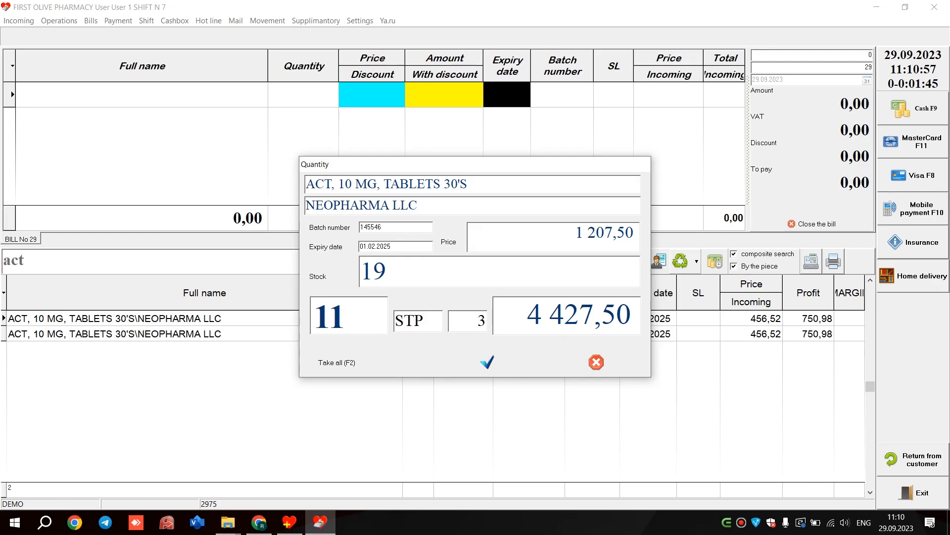
pyautogui.press('BackSpace')
pyautogui.press('Down')
pyautogui.press('Return')
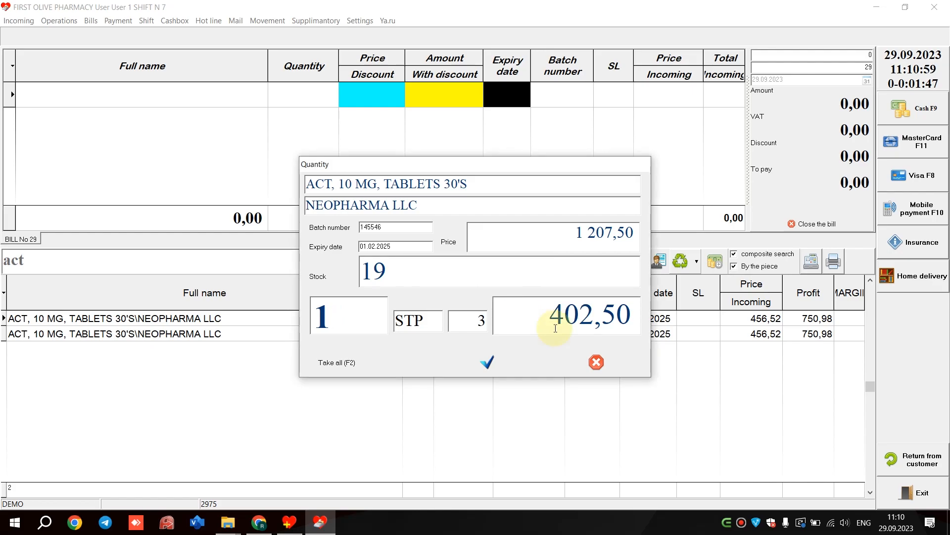
pyautogui.click(492, 370)
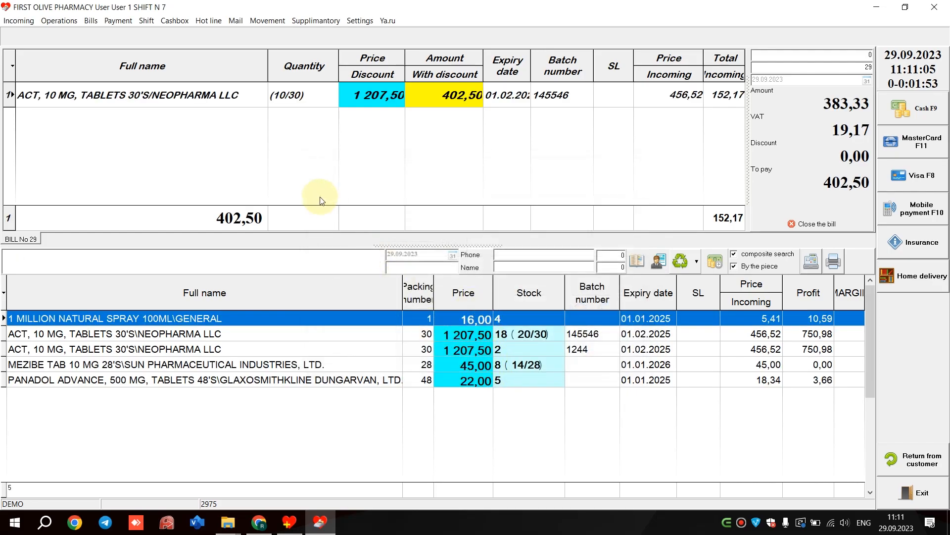
# - Review the ACT bill line's price, expiry, incoming cost and totals, and widen the total incoming column
pyautogui.click(122, 102)
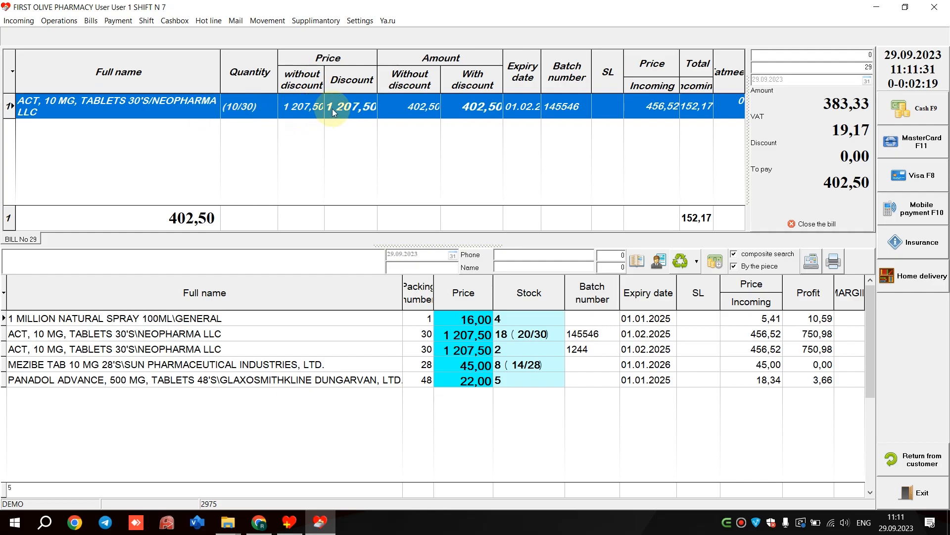
pyautogui.click(296, 104)
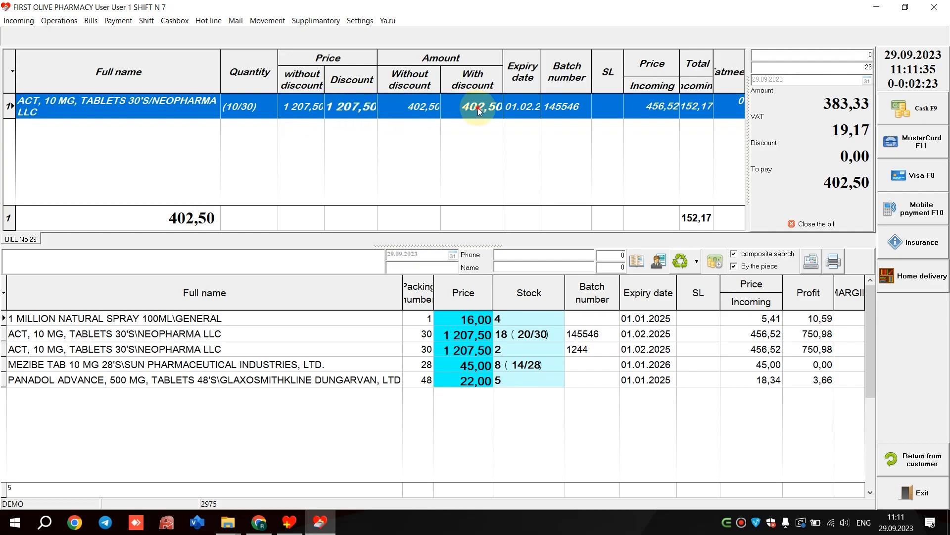
pyautogui.click(518, 109)
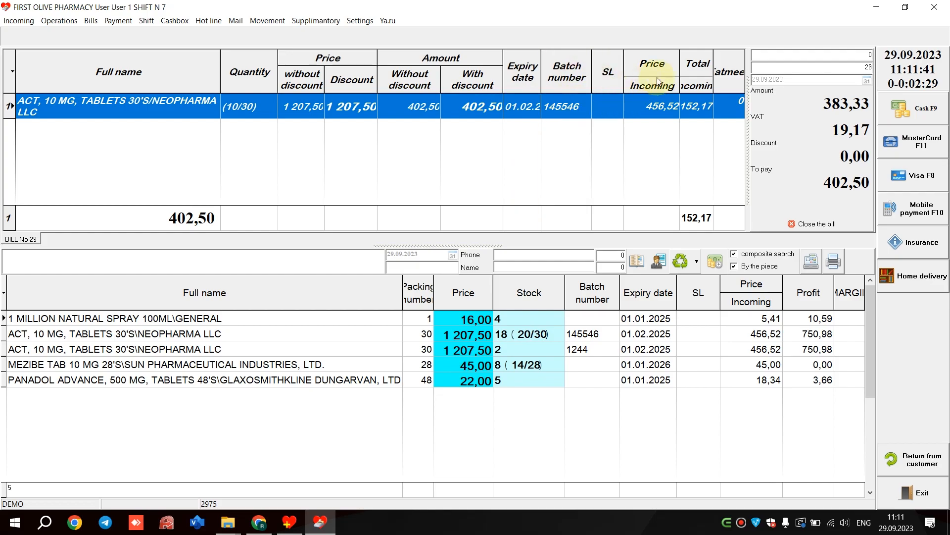
pyautogui.moveTo(653, 64); pyautogui.dragTo(692, 81)
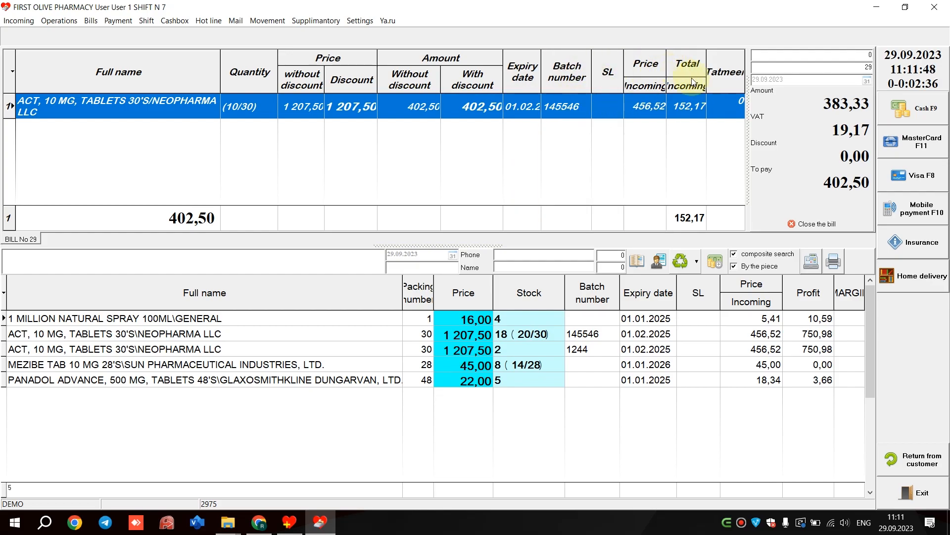
pyautogui.click(724, 75)
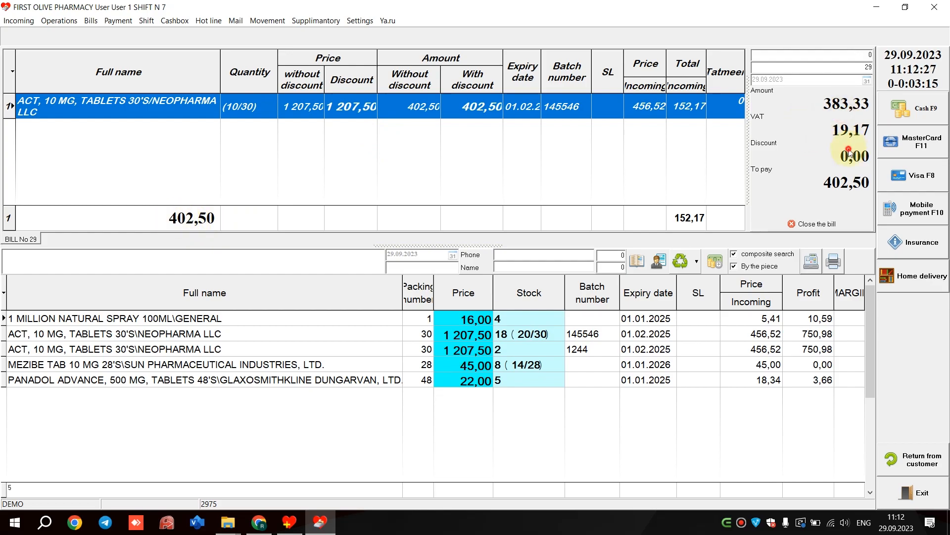
pyautogui.click(845, 63)
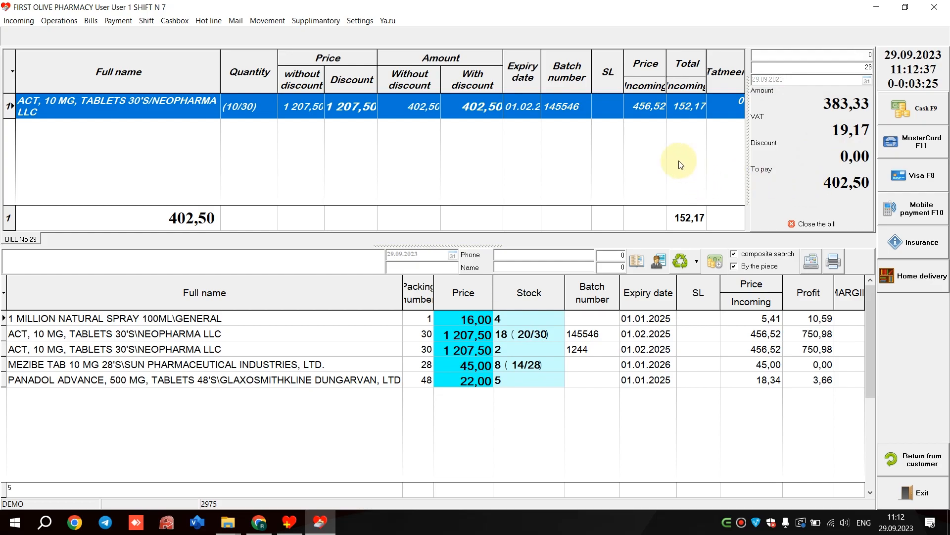
# - Change the ACT bill line's quantity to 20 of 30 tablets and delete the line from the bill
pyautogui.doubleClick(545, 108)
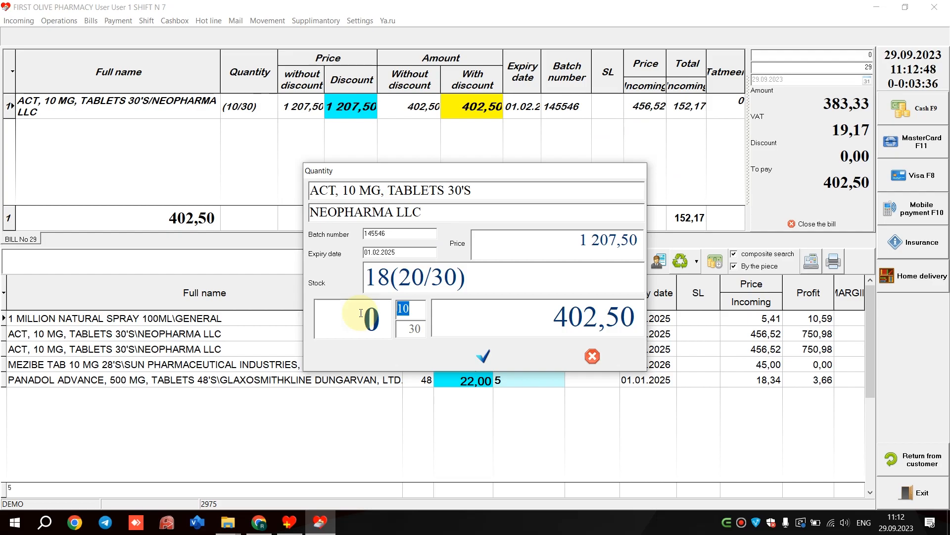
pyautogui.write('20')
pyautogui.press('Return')
pyautogui.rightClick(341, 108)
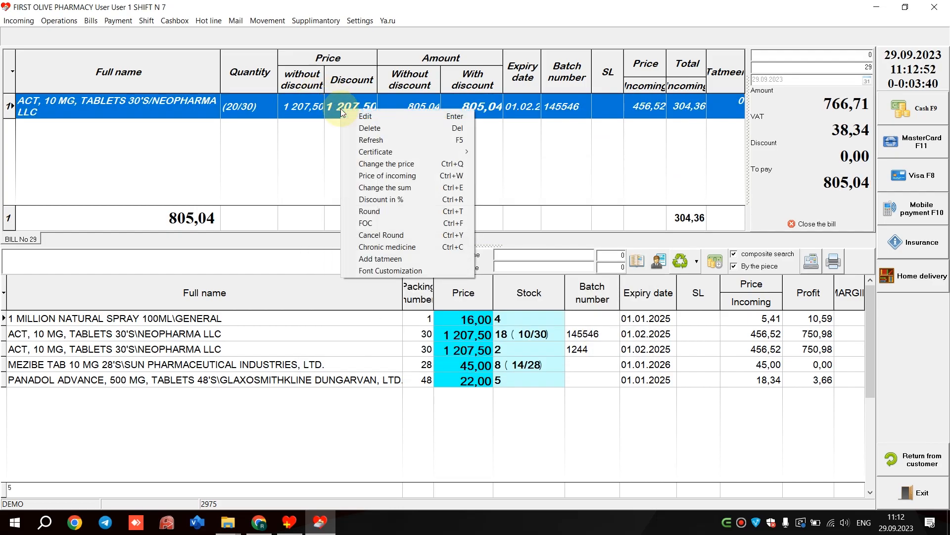
pyautogui.click(391, 129)
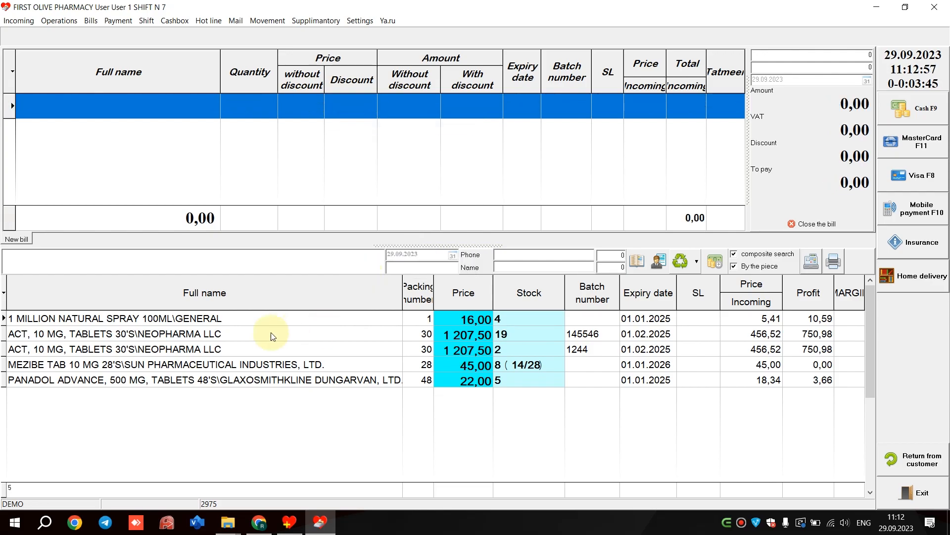
# - Add 2 STP of ACT 10 MG tablets, batch 145546, to a new bill
pyautogui.click(224, 332)
pyautogui.press('Return')
pyautogui.press('Down')
pyautogui.press('Return')
pyautogui.write('20')
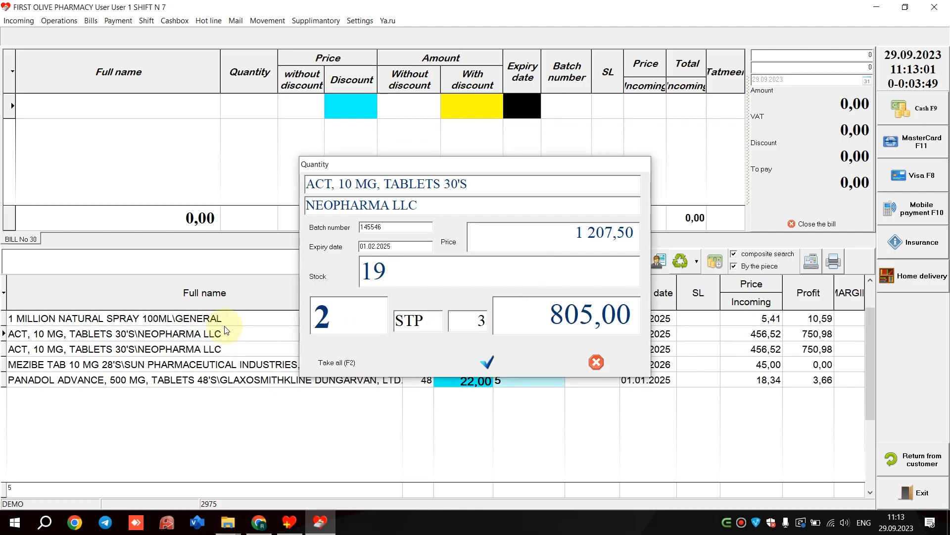
pyautogui.press('Return')
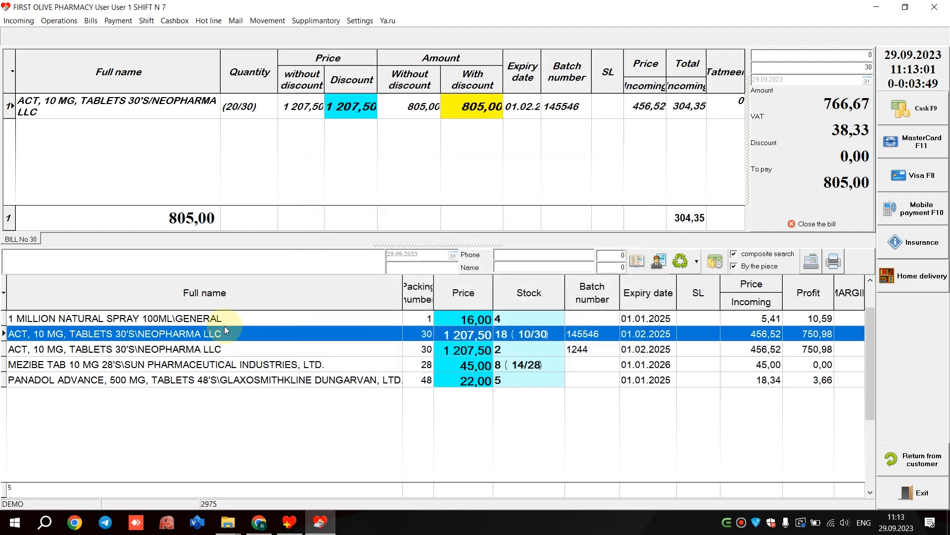
# - Refresh the bill and look at the current certificate option for the ACT line
pyautogui.rightClick(398, 105)
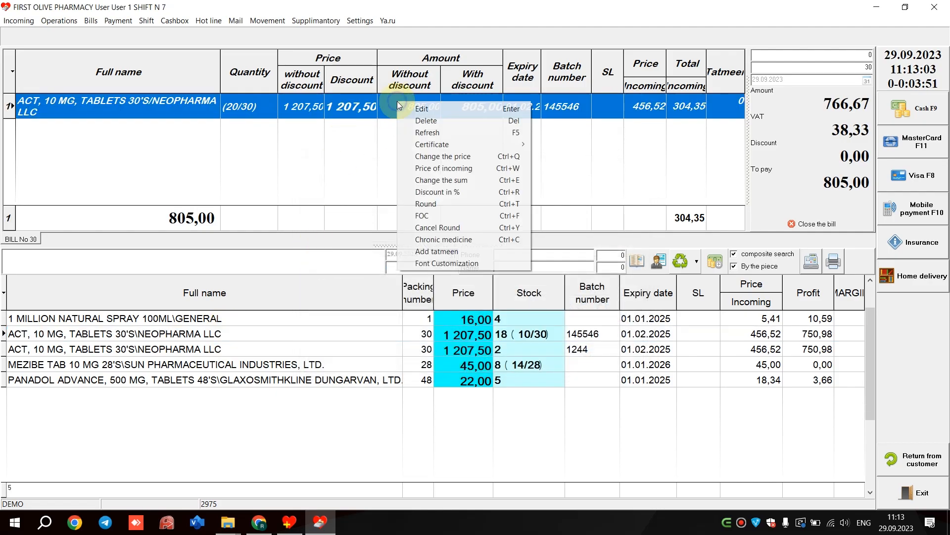
pyautogui.click(449, 133)
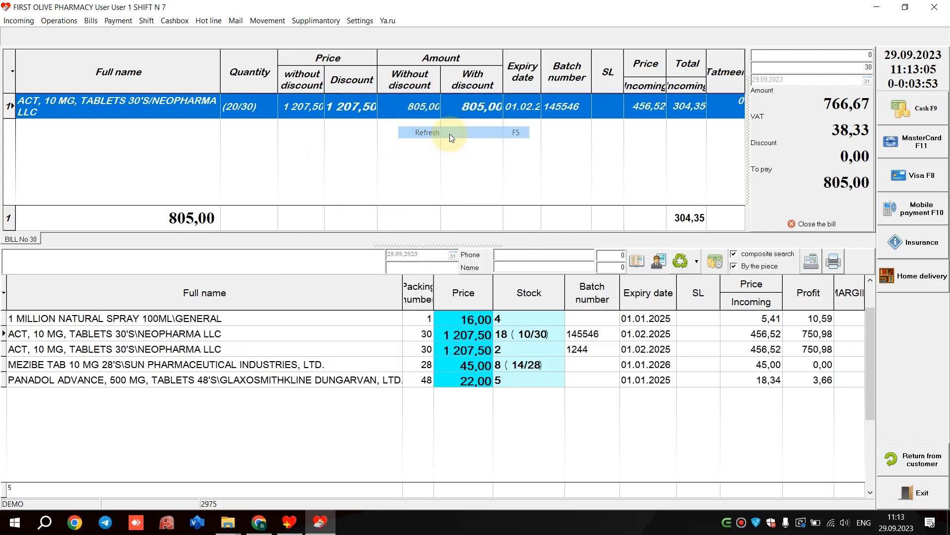
pyautogui.rightClick(436, 109)
pyautogui.moveTo(490, 153)
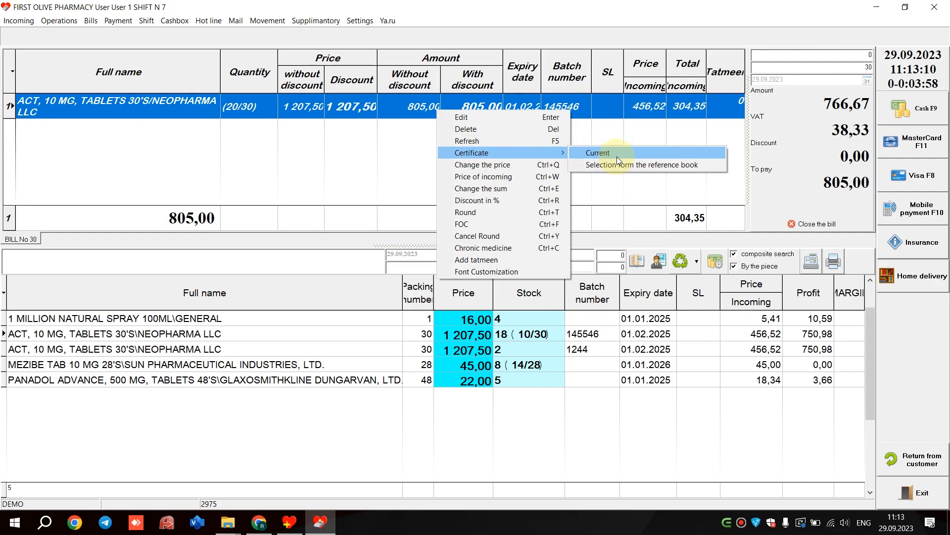
pyautogui.click(616, 157)
pyautogui.click(726, 149)
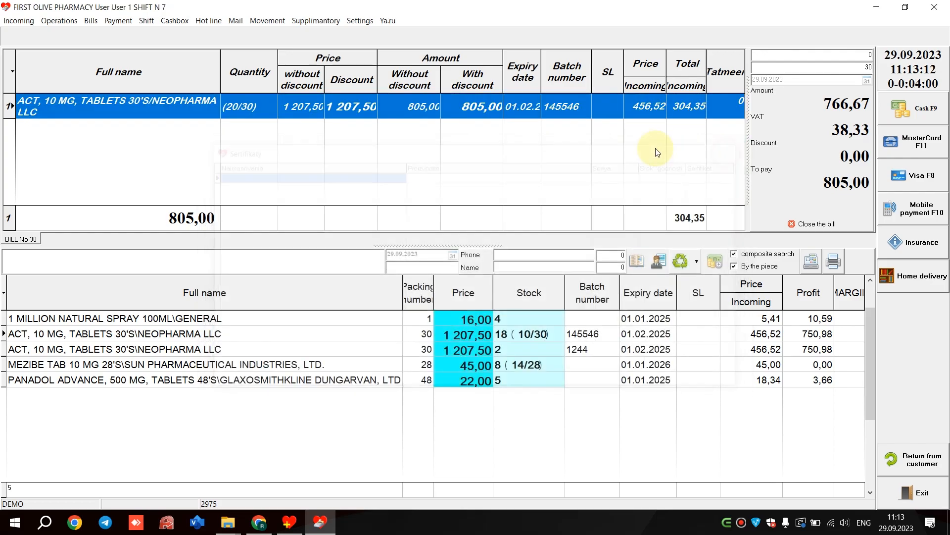
# - Change the selling price of the ACT bill line to 1208
pyautogui.rightClick(408, 110)
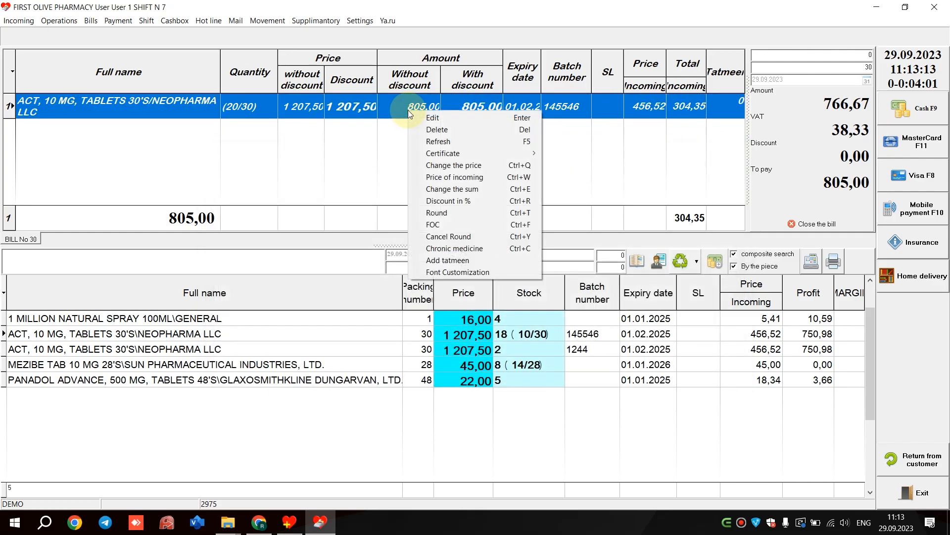
pyautogui.click(467, 167)
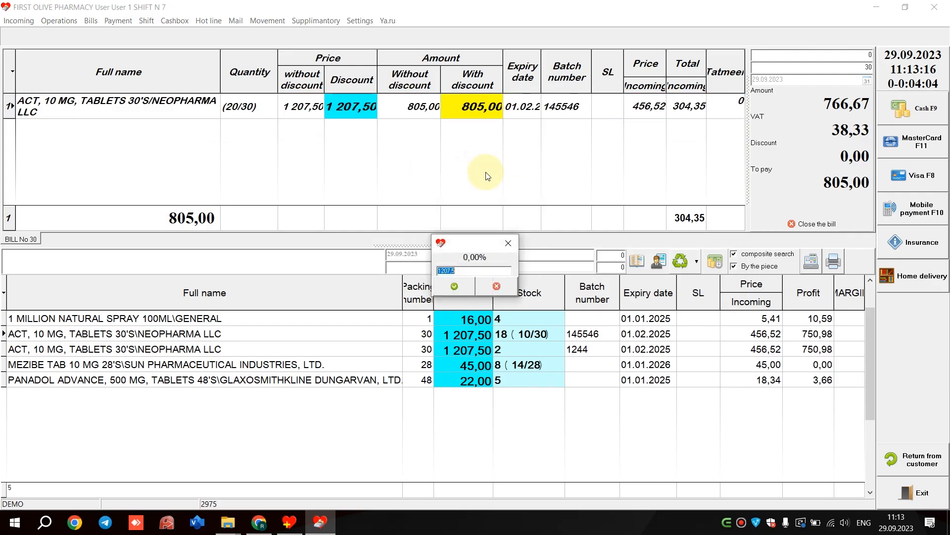
pyautogui.write('1208')
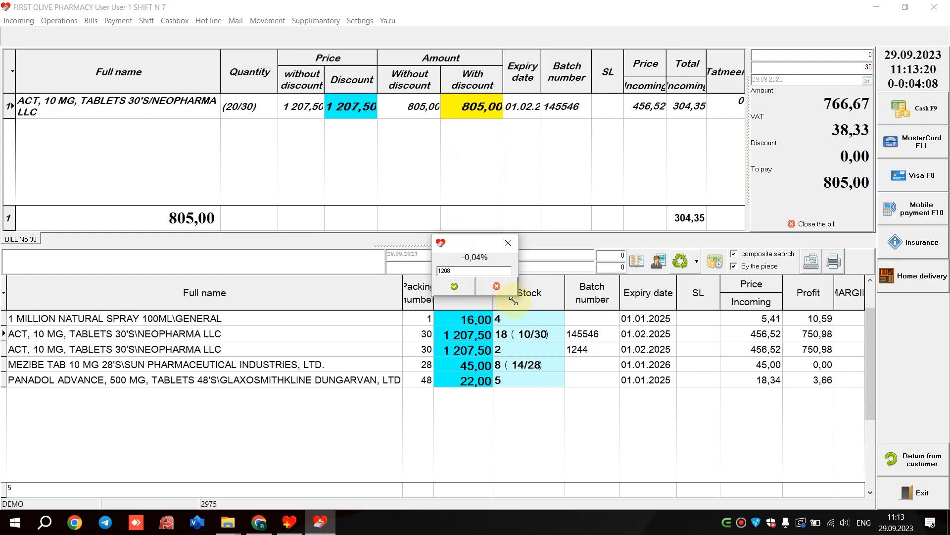
pyautogui.click(454, 286)
# - Apply the incoming price of 456,52 as the ACT line's selling price
pyautogui.rightClick(385, 107)
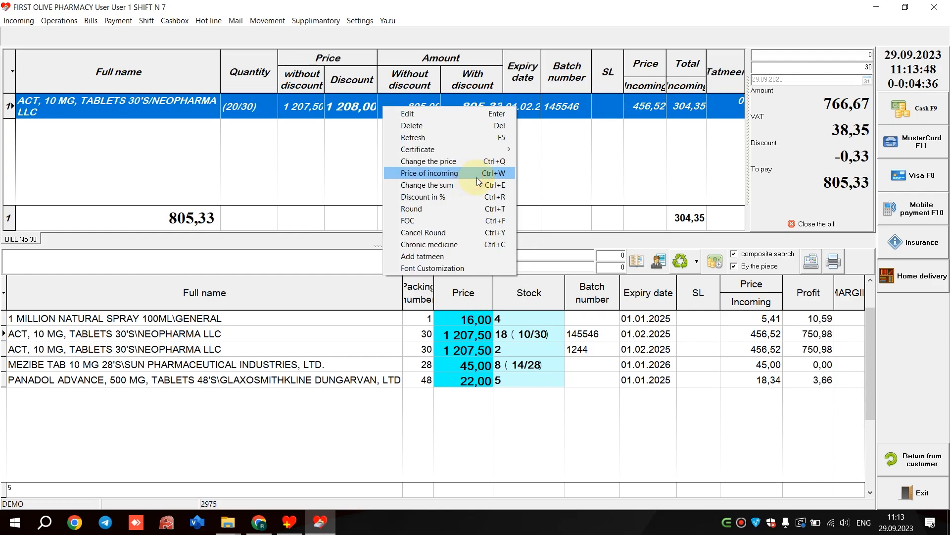
pyautogui.click(476, 176)
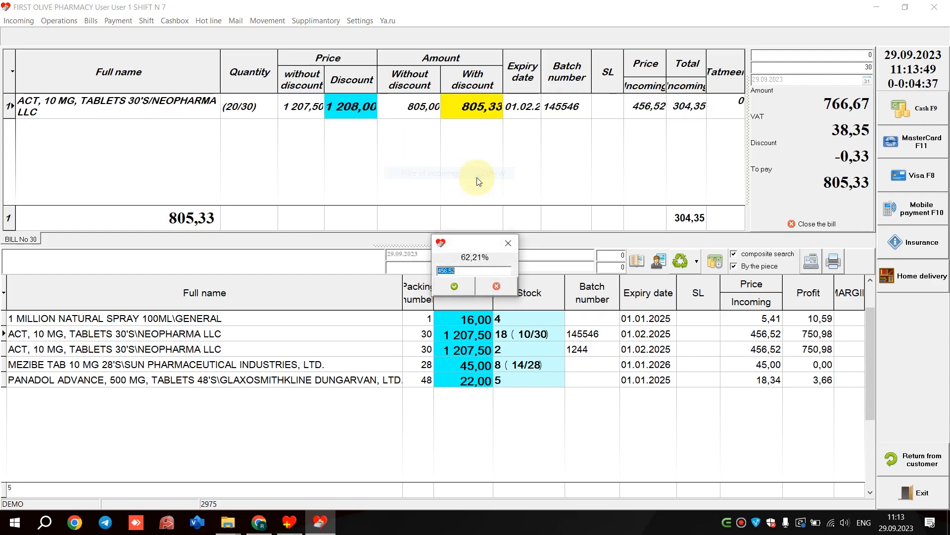
pyautogui.click(453, 289)
# - Change the sum of the ACT bill line to 400
pyautogui.rightClick(440, 117)
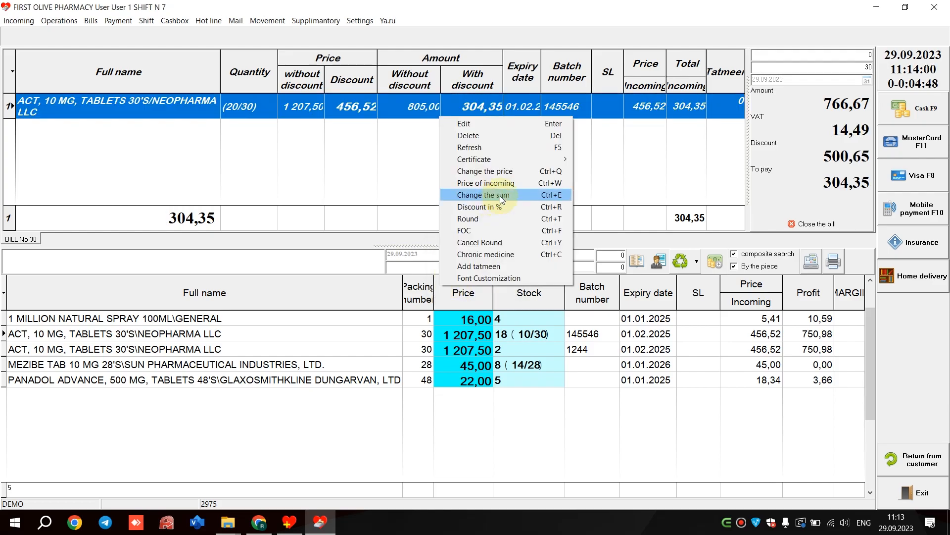
pyautogui.click(501, 198)
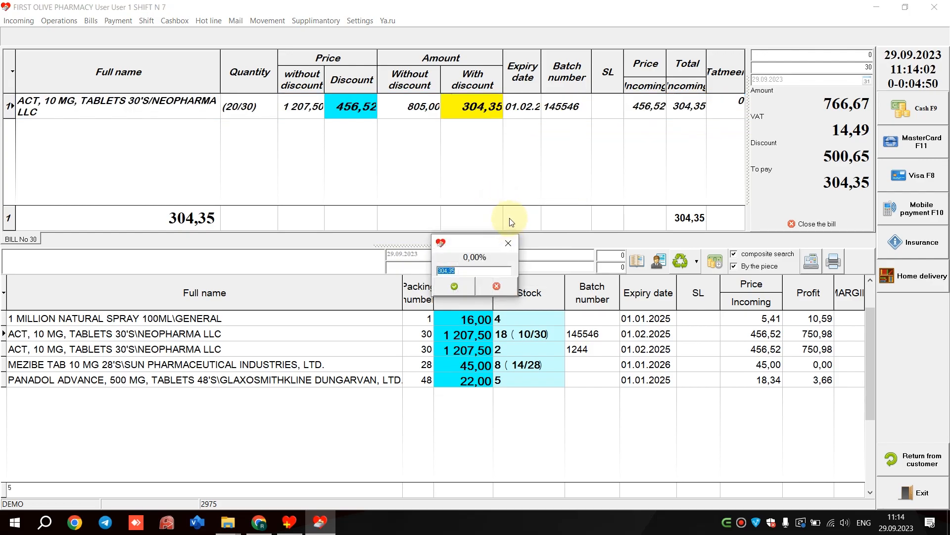
pyautogui.write('400')
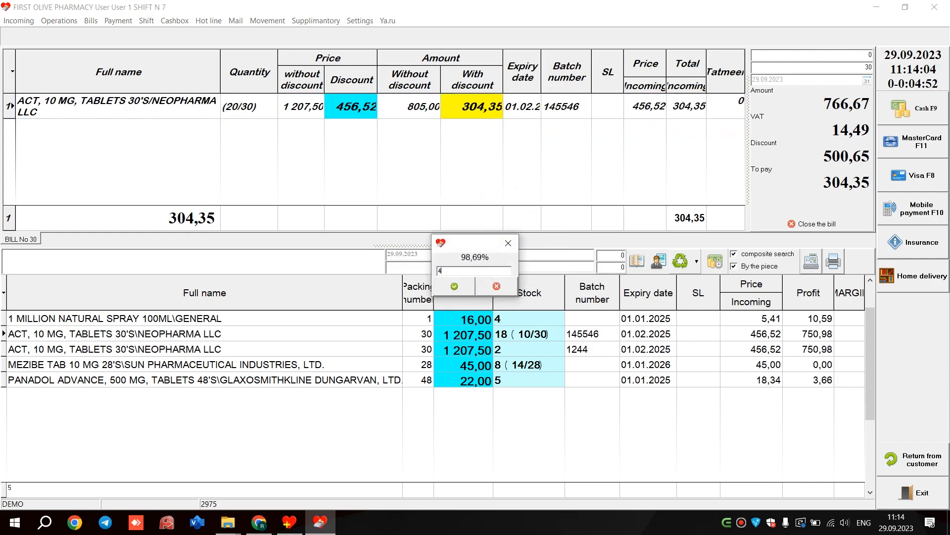
pyautogui.click(462, 290)
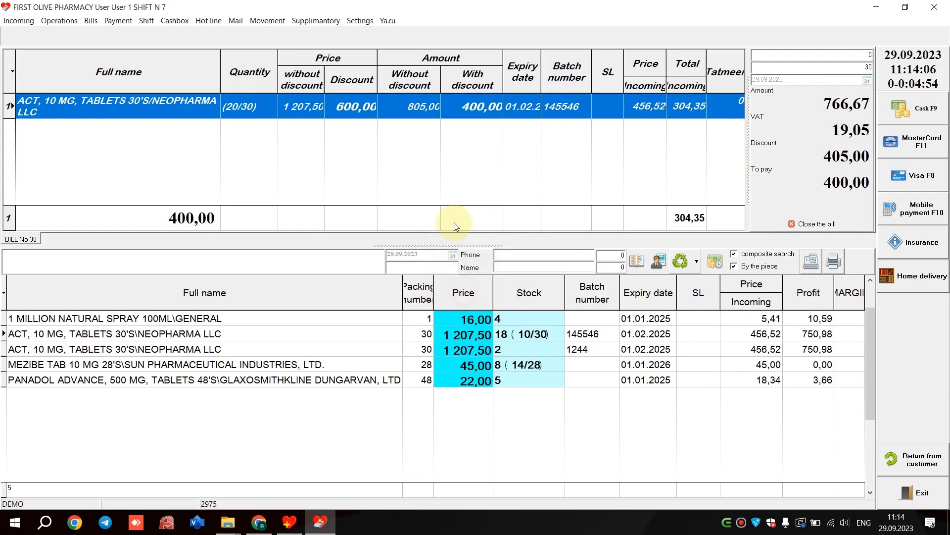
# - Apply a 10% discount to the ACT bill line
pyautogui.rightClick(440, 114)
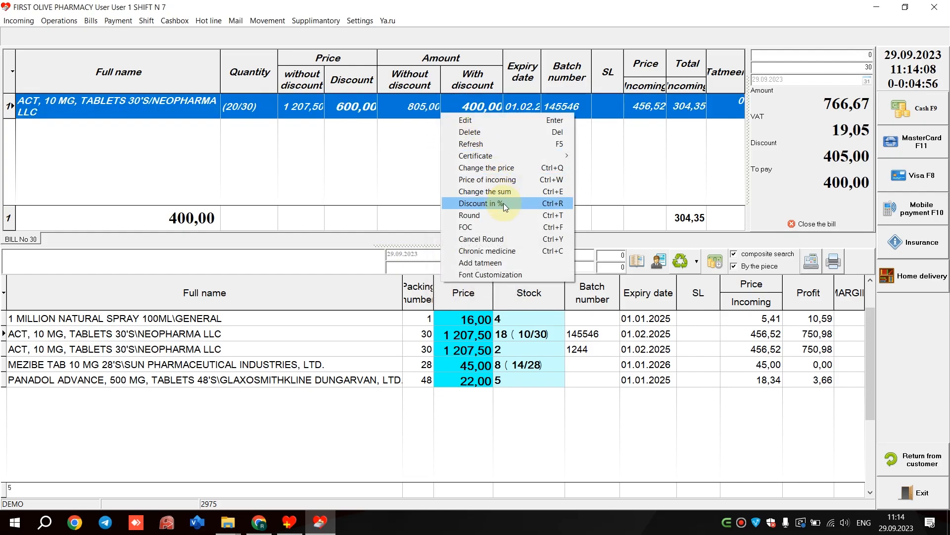
pyautogui.click(503, 203)
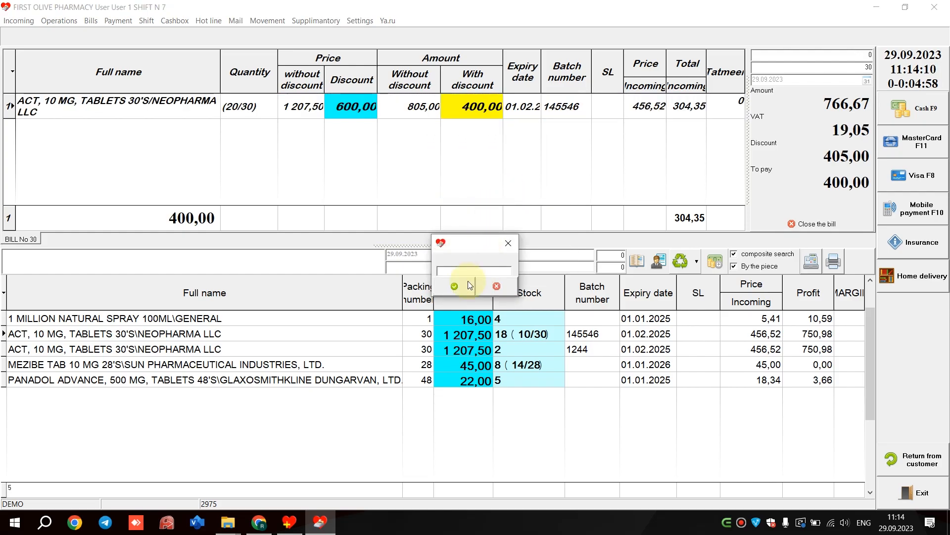
pyautogui.write('10')
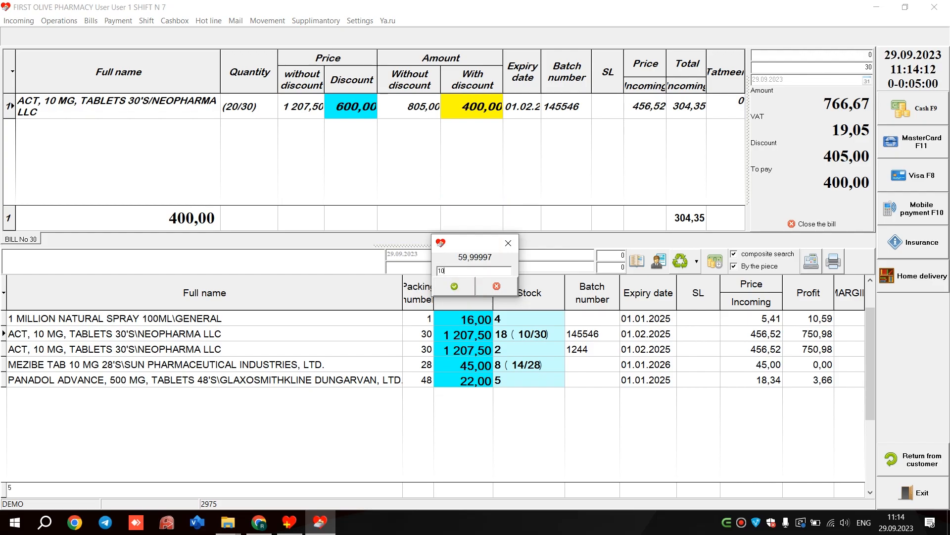
pyautogui.click(456, 287)
# - Round the amount of the ACT bill line, and apply the FOC option to the same line
pyautogui.rightClick(422, 109)
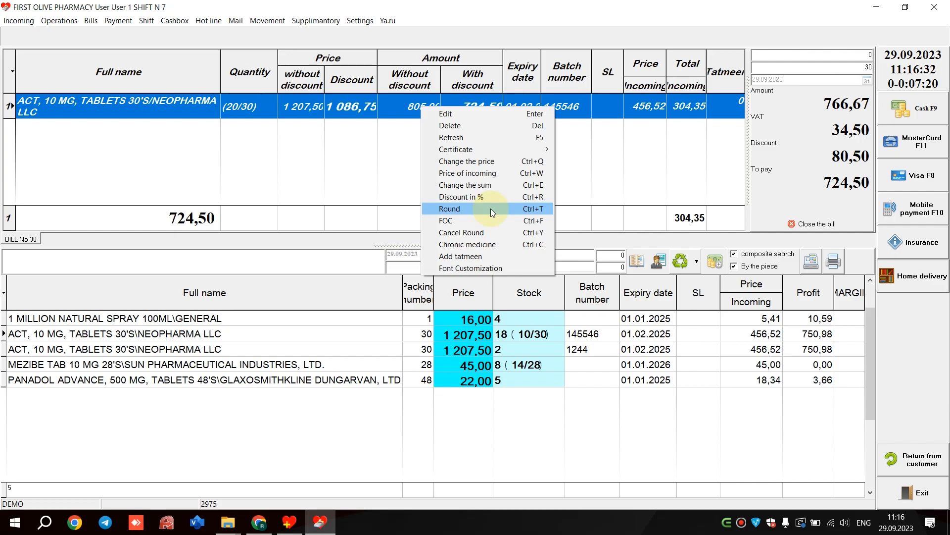
pyautogui.click(491, 209)
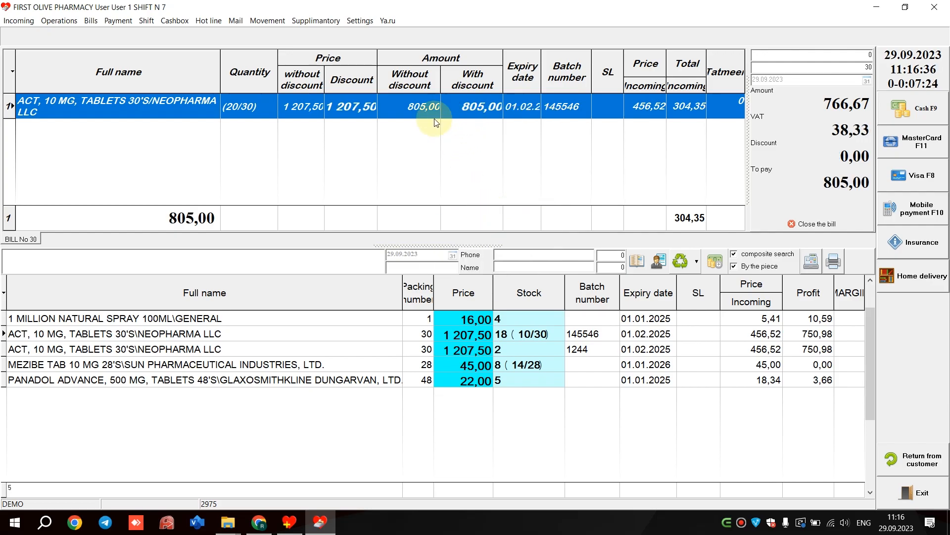
pyautogui.rightClick(389, 105)
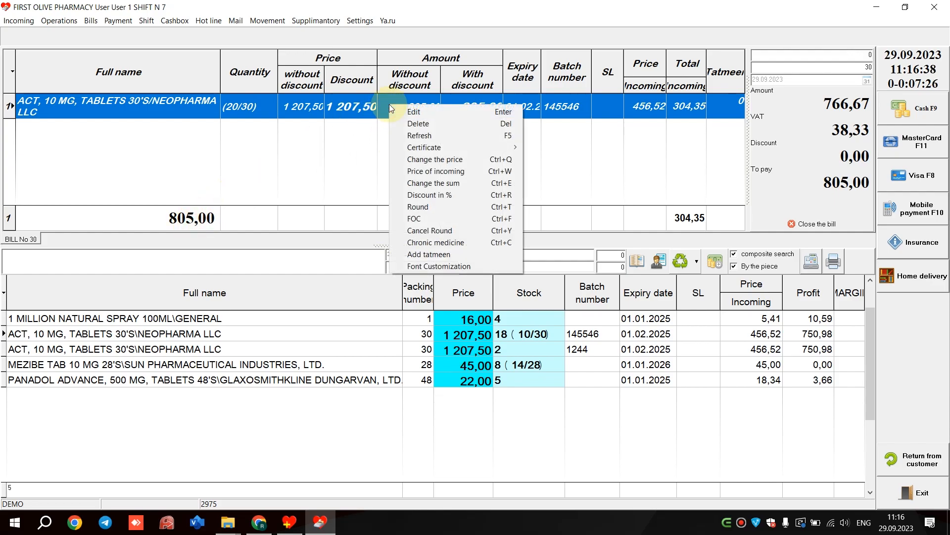
pyautogui.click(441, 218)
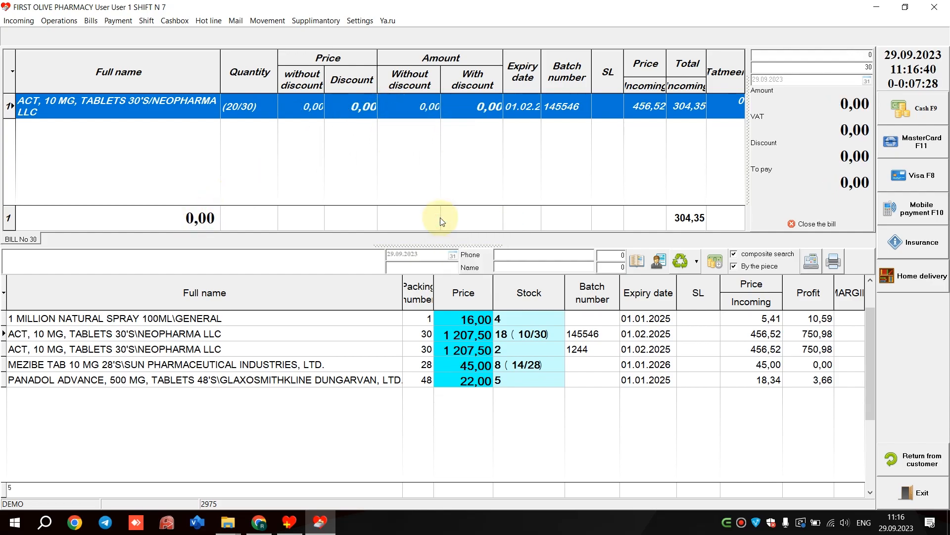
# - Cancel the rounding on the ACT bill line
pyautogui.rightClick(426, 109)
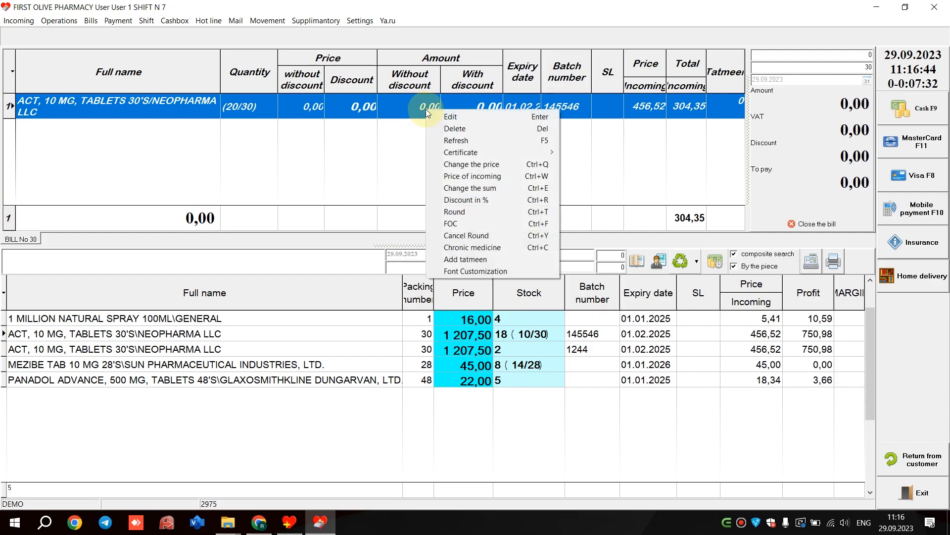
pyautogui.rightClick(436, 108)
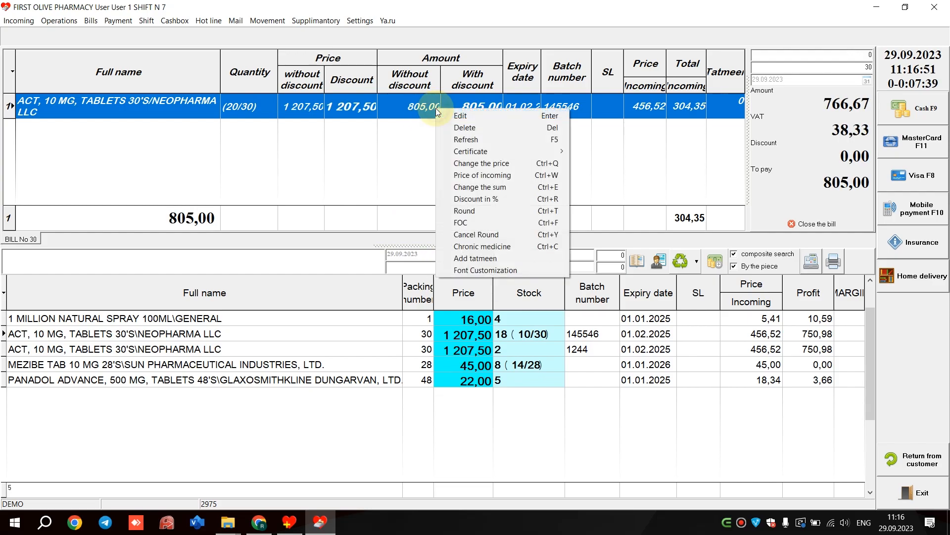
pyautogui.click(498, 236)
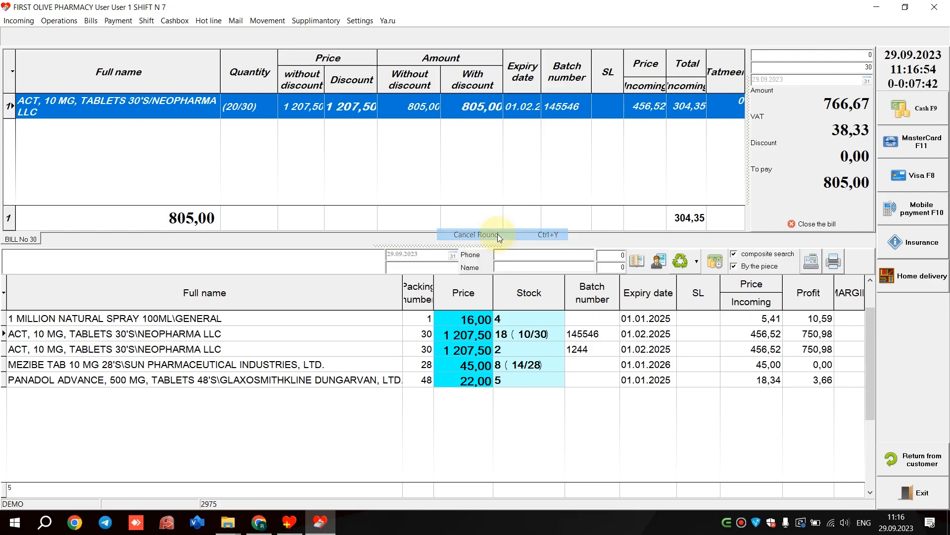
# - Apply the chronic medicine option to the ACT bill line
pyautogui.rightClick(438, 107)
pyautogui.rightClick(490, 111)
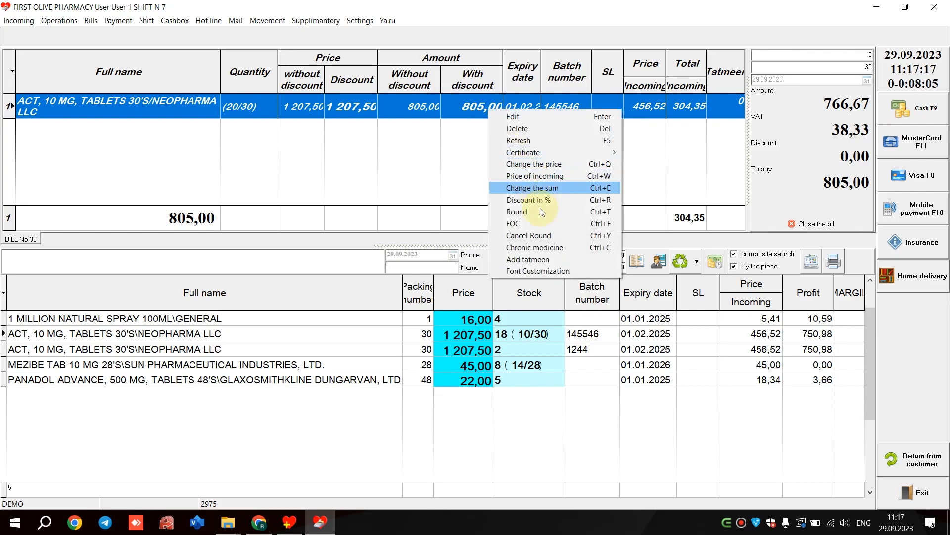
pyautogui.click(551, 248)
pyautogui.click(475, 285)
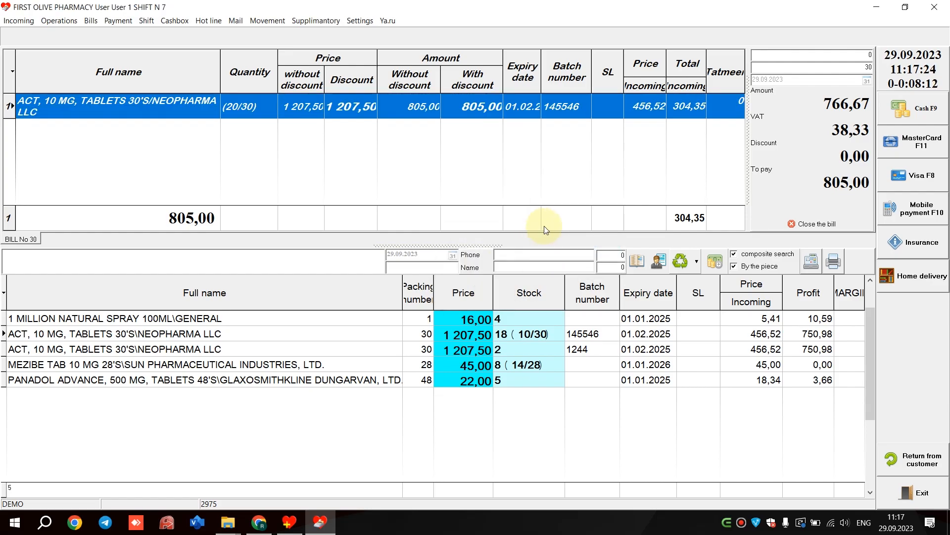
# - Assign the second customer in the reference book to the bill
pyautogui.click(638, 261)
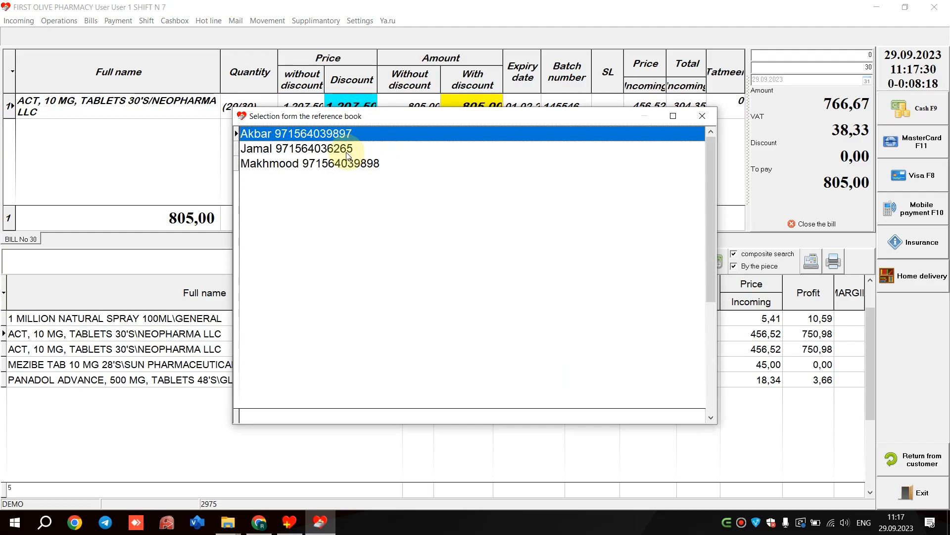
pyautogui.click(349, 154)
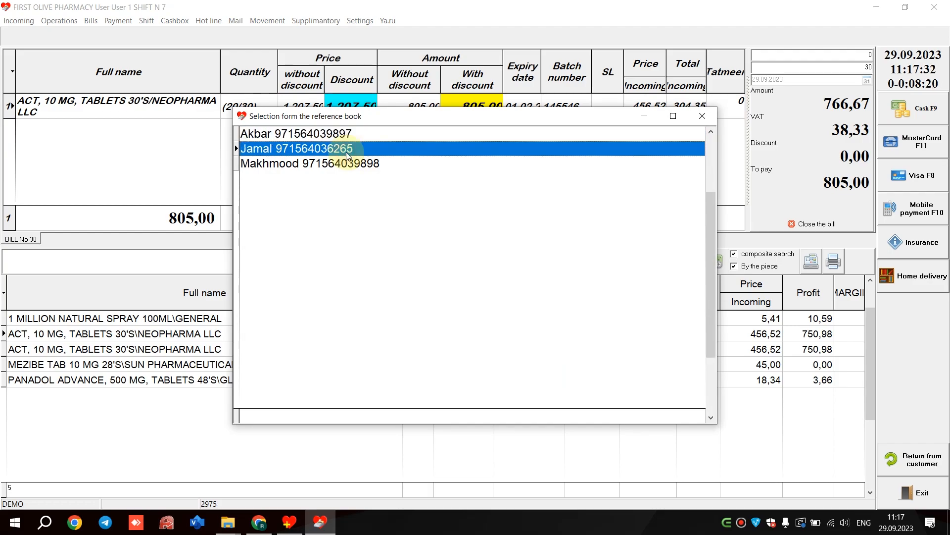
pyautogui.doubleClick(348, 154)
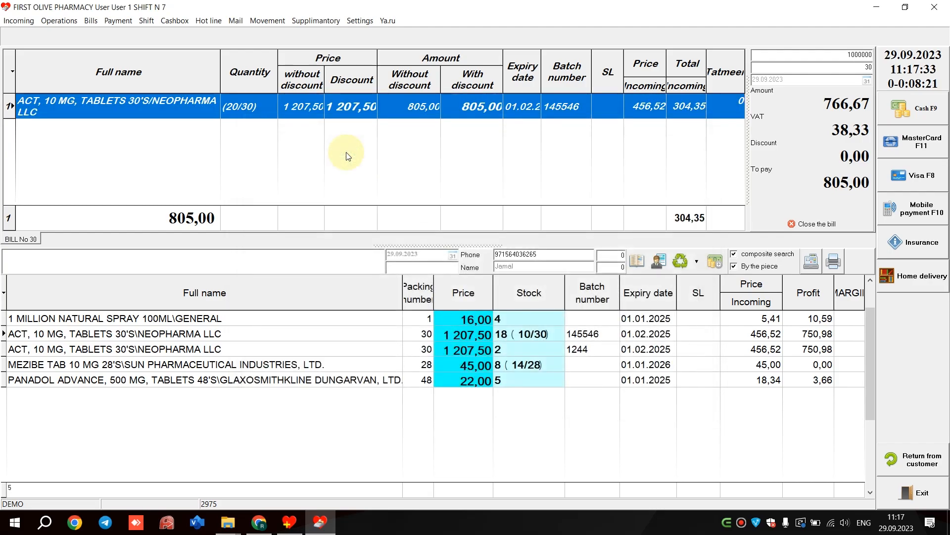
# - Review the selected customer's client card, choose Mr. as the title and save the card
pyautogui.click(659, 265)
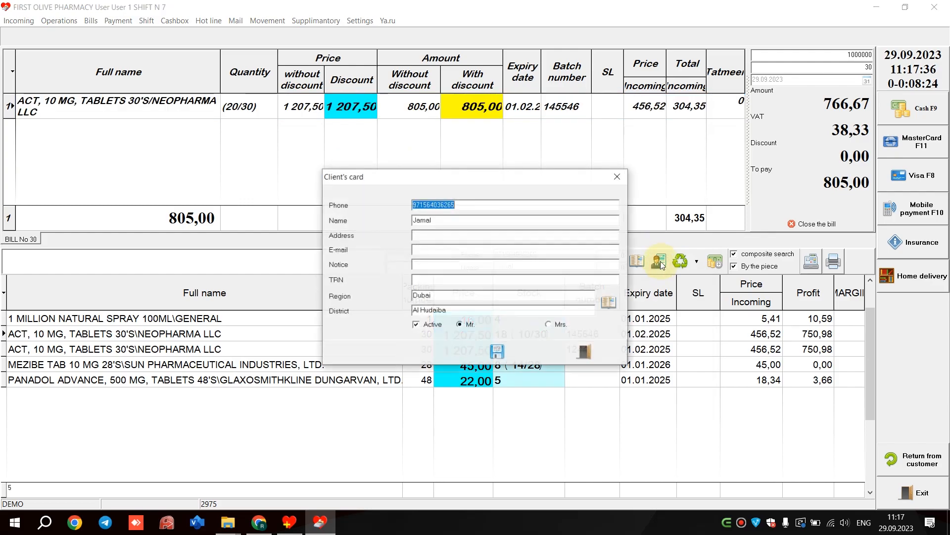
pyautogui.click(617, 177)
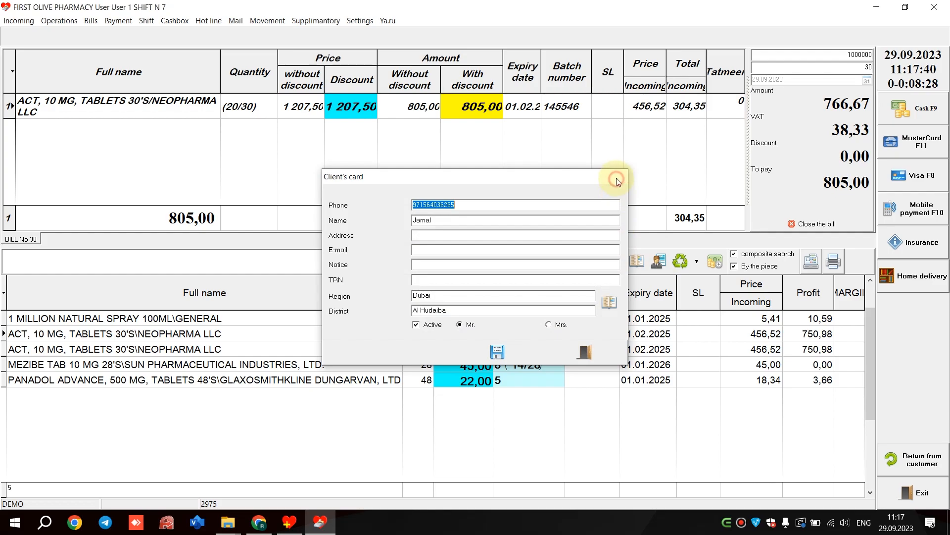
pyautogui.click(657, 266)
pyautogui.click(462, 233)
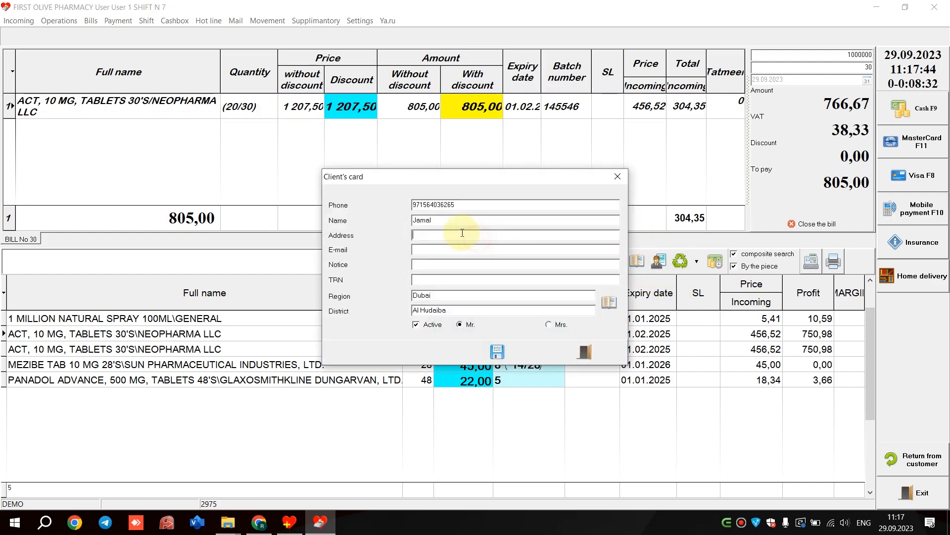
pyautogui.click(465, 324)
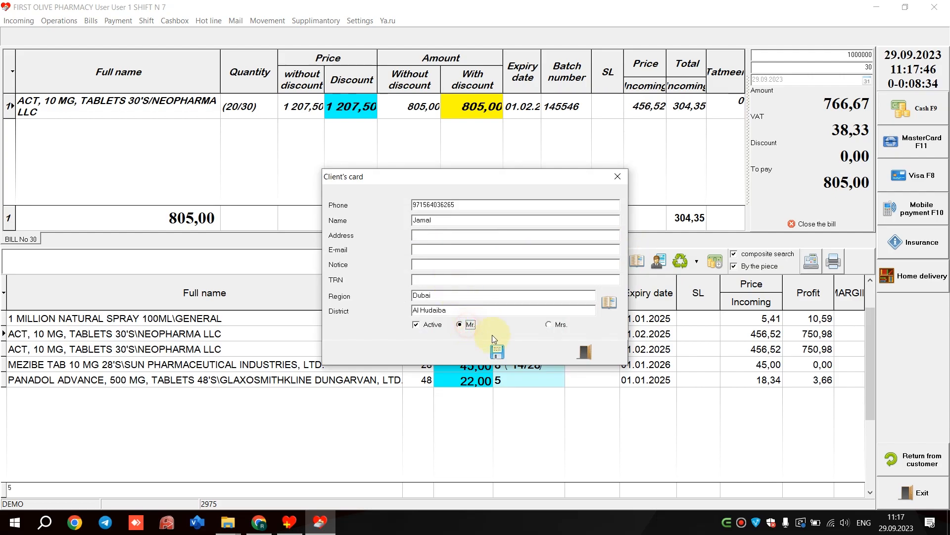
pyautogui.click(507, 355)
pyautogui.click(506, 355)
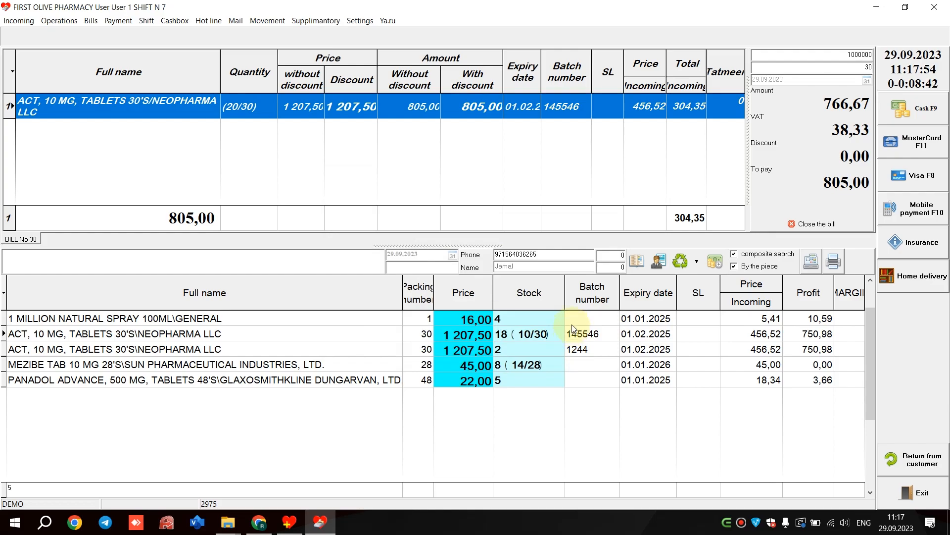
# - Open the Chronic Calendar and send the listed client the WhatsApp medicine reminder for 23.09.2023
pyautogui.click(331, 22)
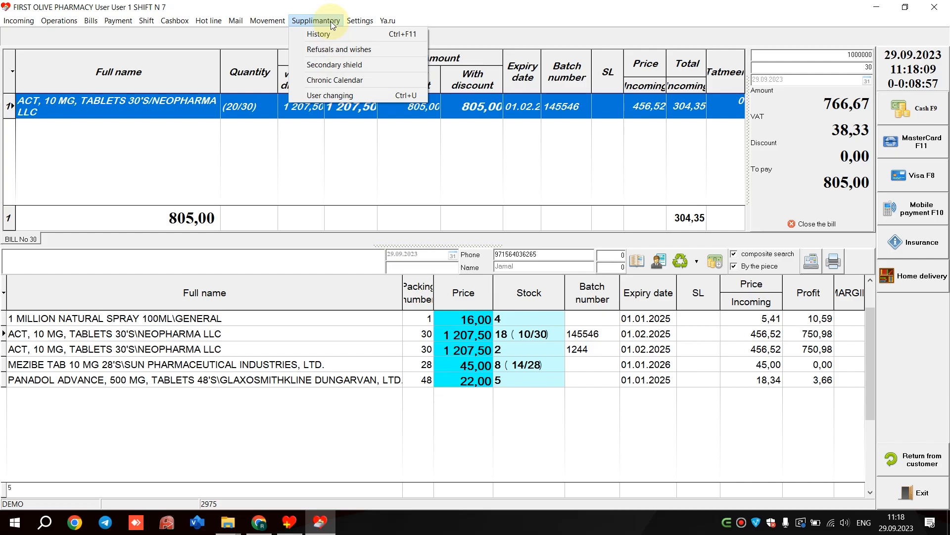
pyautogui.click(345, 82)
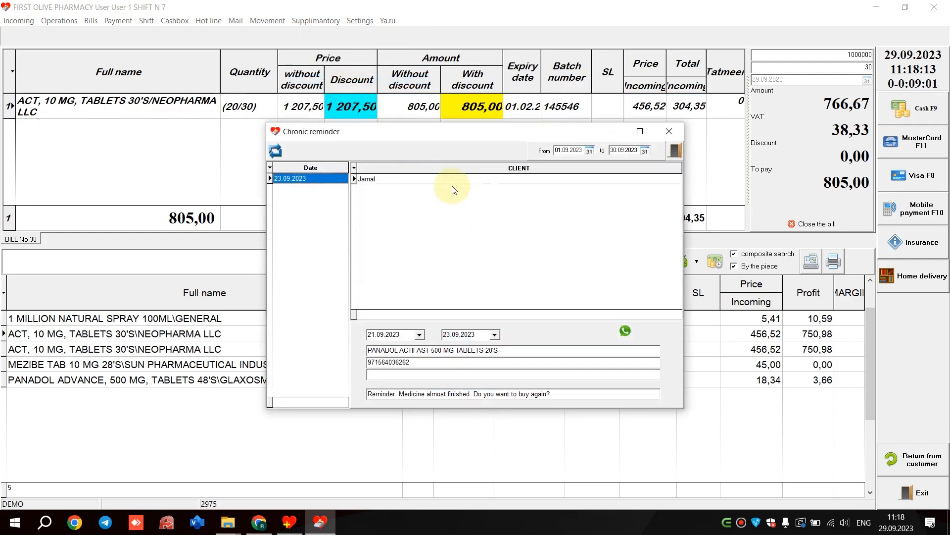
pyautogui.click(432, 182)
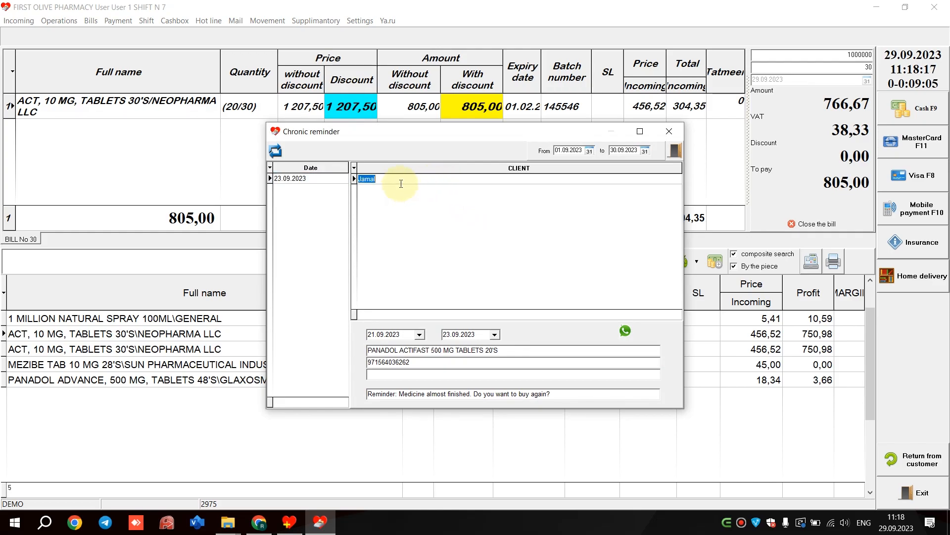
pyautogui.click(624, 331)
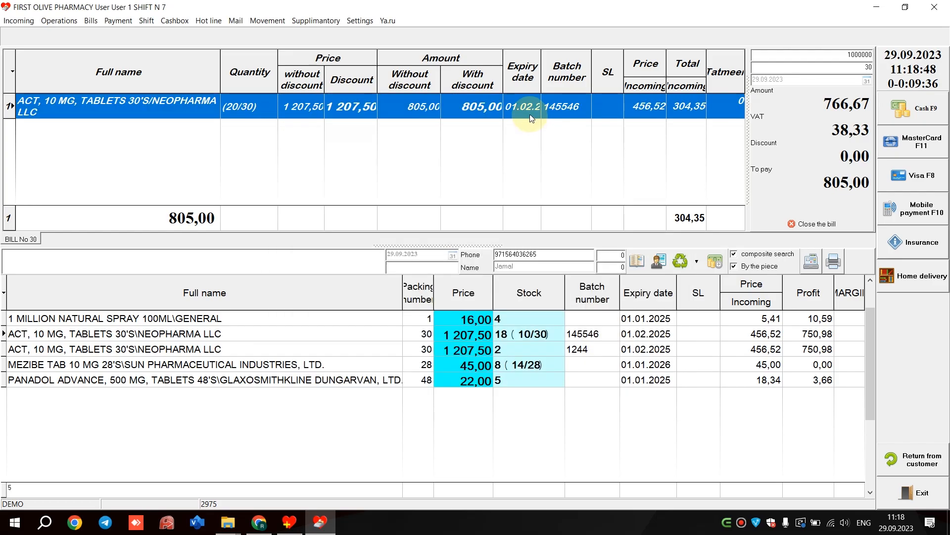
# - Look at the window for adding tatmeen data to the ACT bill line and close it
pyautogui.rightClick(529, 116)
pyautogui.click(590, 265)
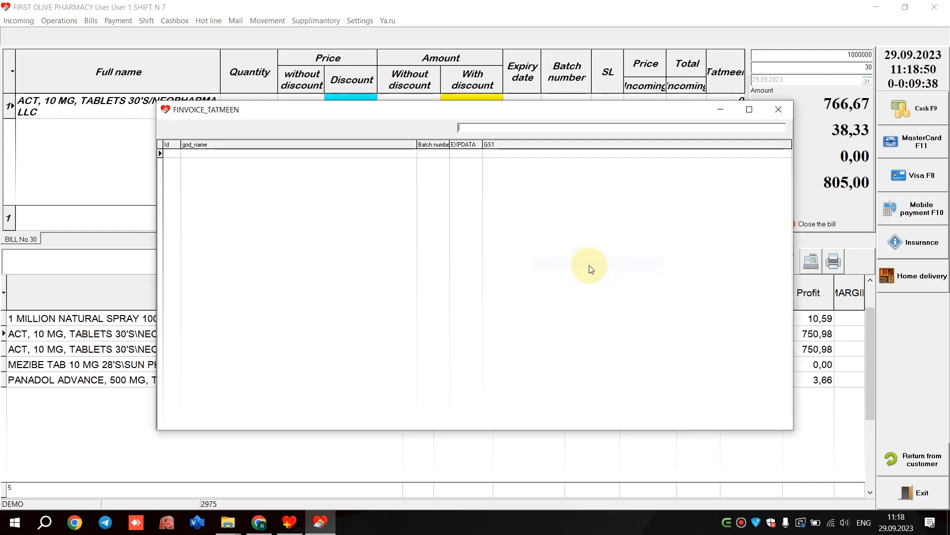
pyautogui.click(777, 110)
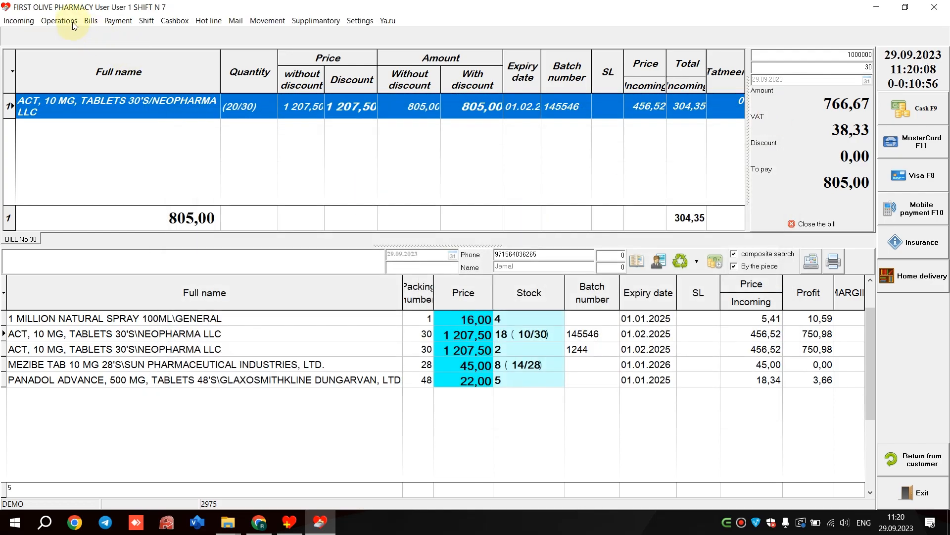
# - Add 1 pack of PANADOL ACTIFAST 500 MG TABLETS 20'S to the bill from the Not in leftovers list, and close the list
pyautogui.click(70, 22)
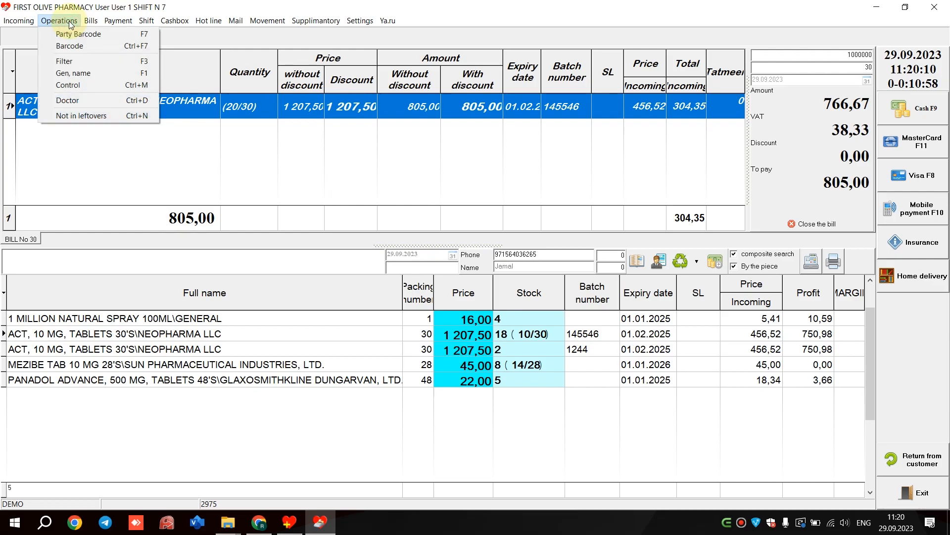
pyautogui.click(100, 115)
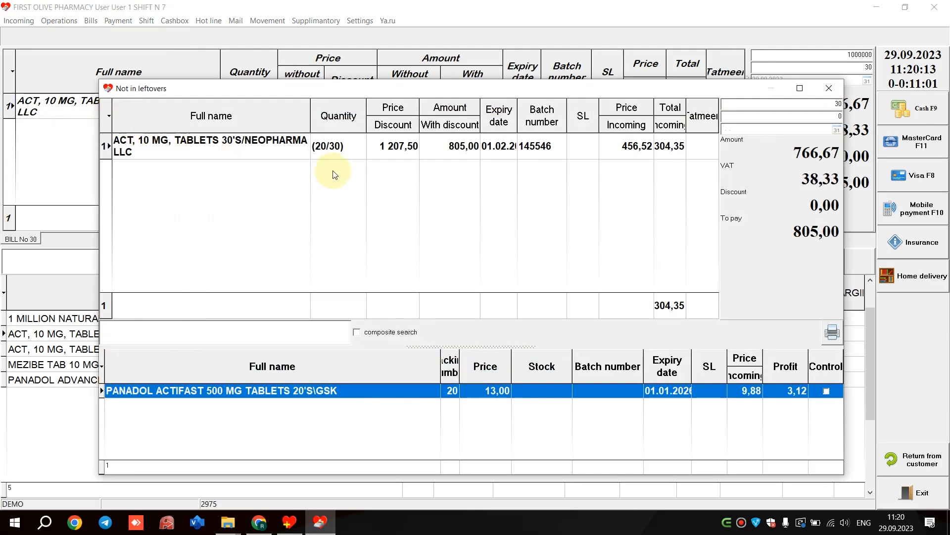
pyautogui.click(404, 150)
pyautogui.click(499, 390)
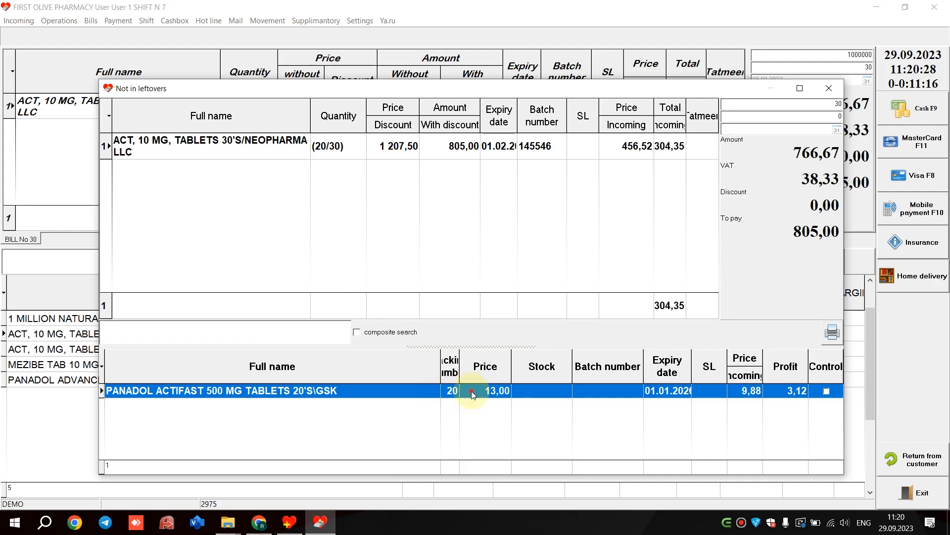
pyautogui.rightClick(494, 394)
pyautogui.click(468, 397)
pyautogui.rightClick(478, 398)
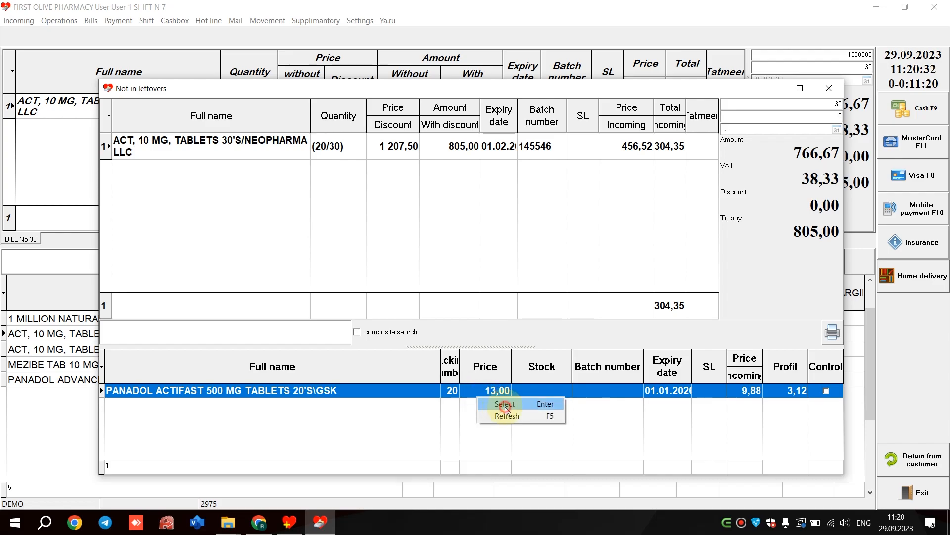
pyautogui.click(505, 405)
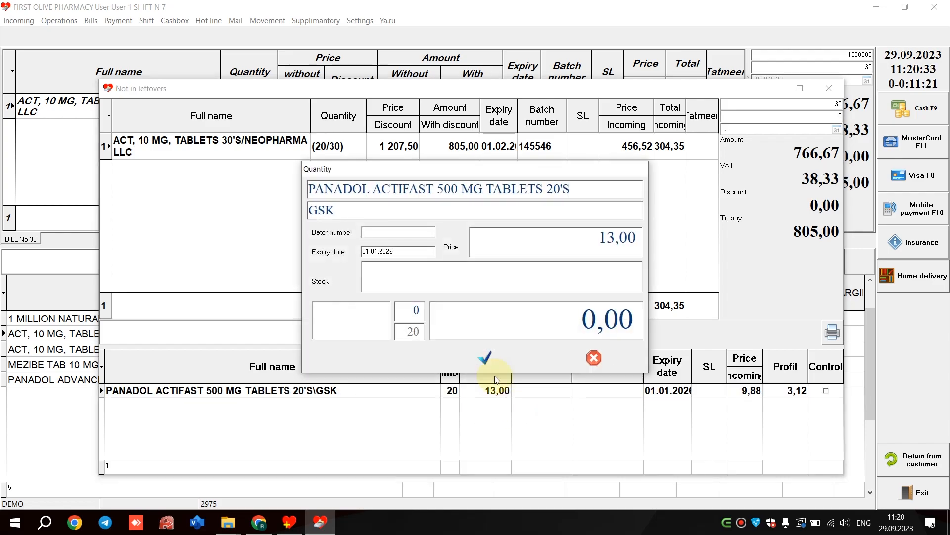
pyautogui.click(359, 323)
pyautogui.write('1')
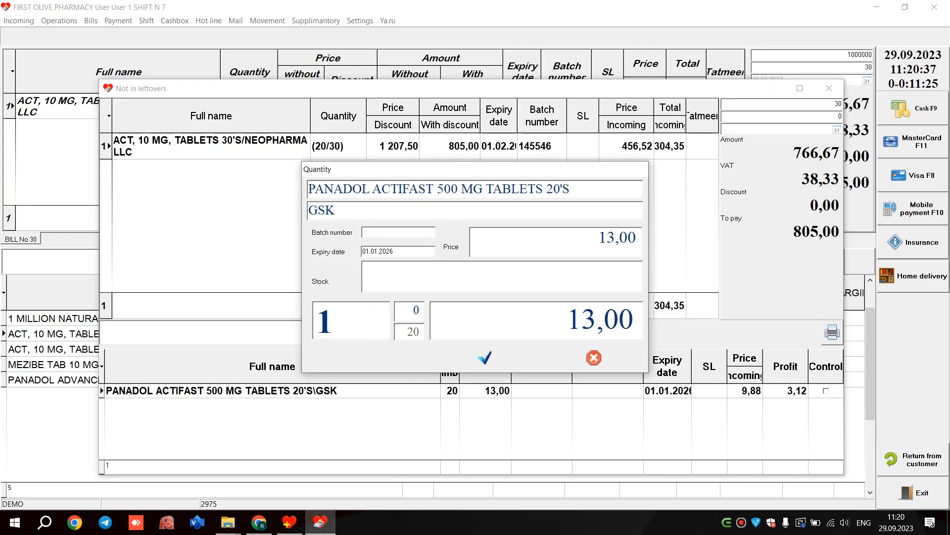
pyautogui.click(478, 363)
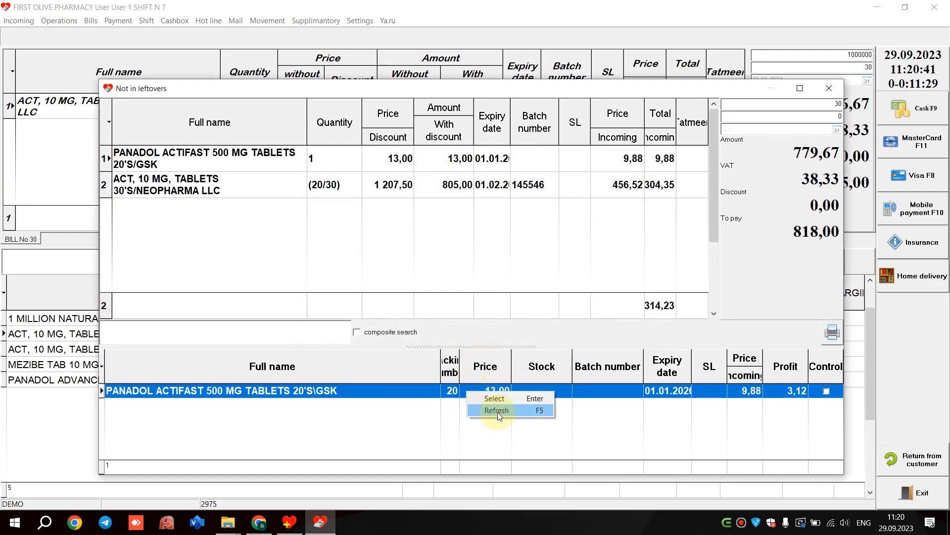
pyautogui.click(829, 89)
# - Set the bill table's font style to bold in Font Customization and complete the bill's cash payment of 805,00
pyautogui.rightClick(469, 106)
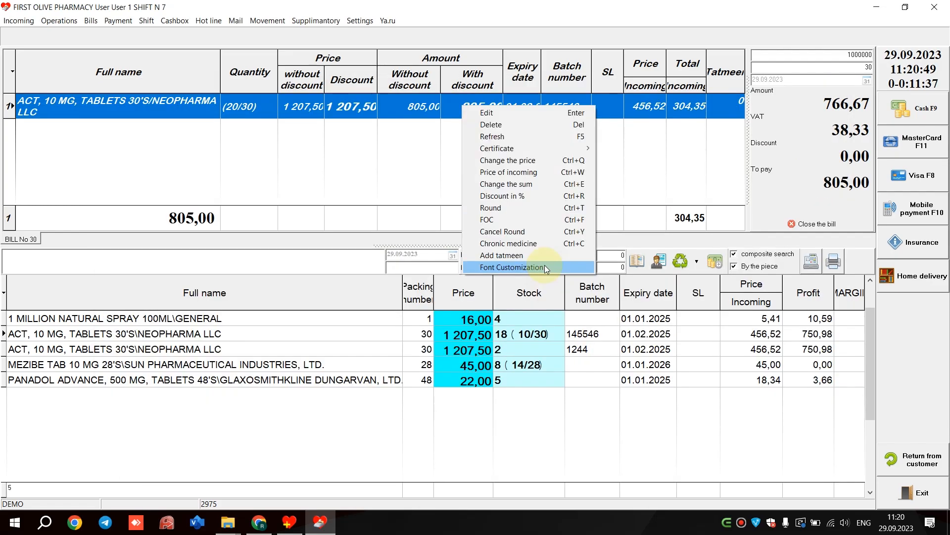
pyautogui.click(545, 265)
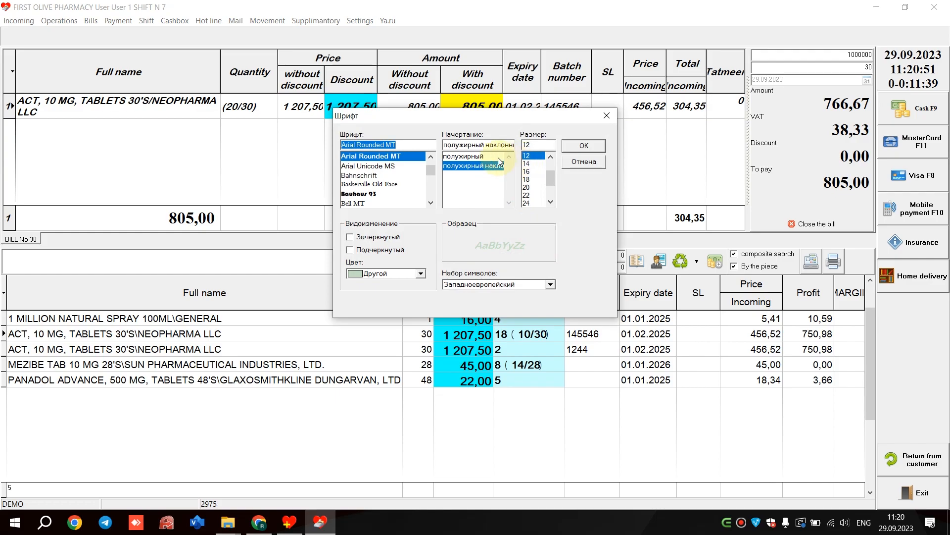
pyautogui.click(463, 156)
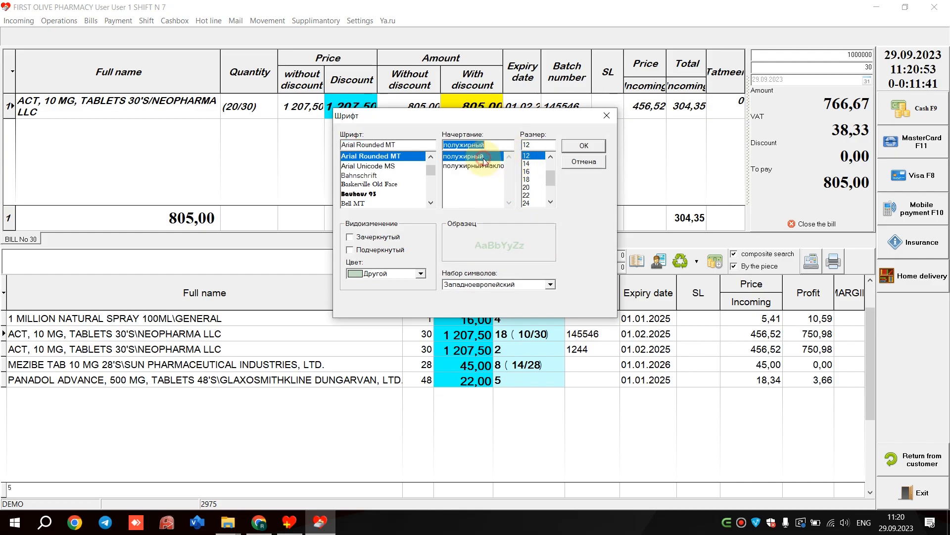
pyautogui.click(584, 146)
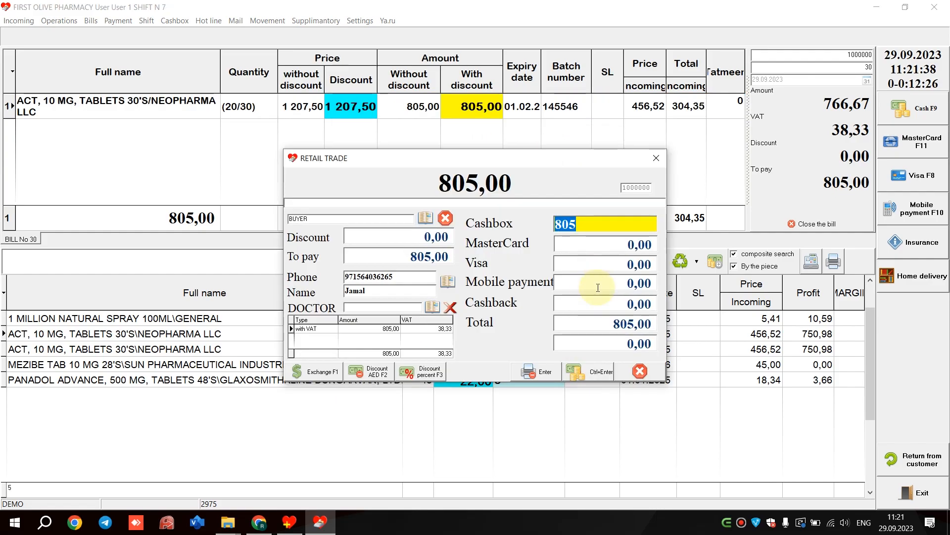
pyautogui.click(592, 374)
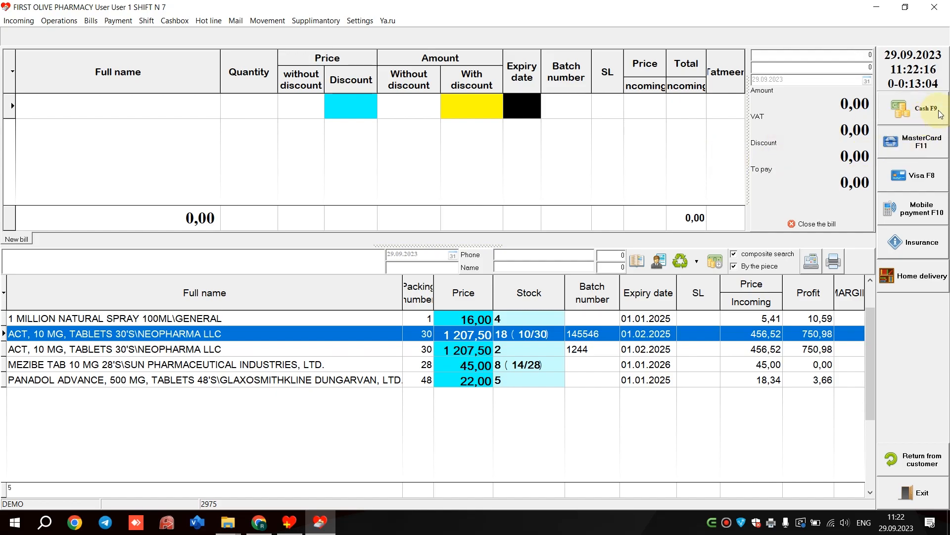
pyautogui.click(940, 114)
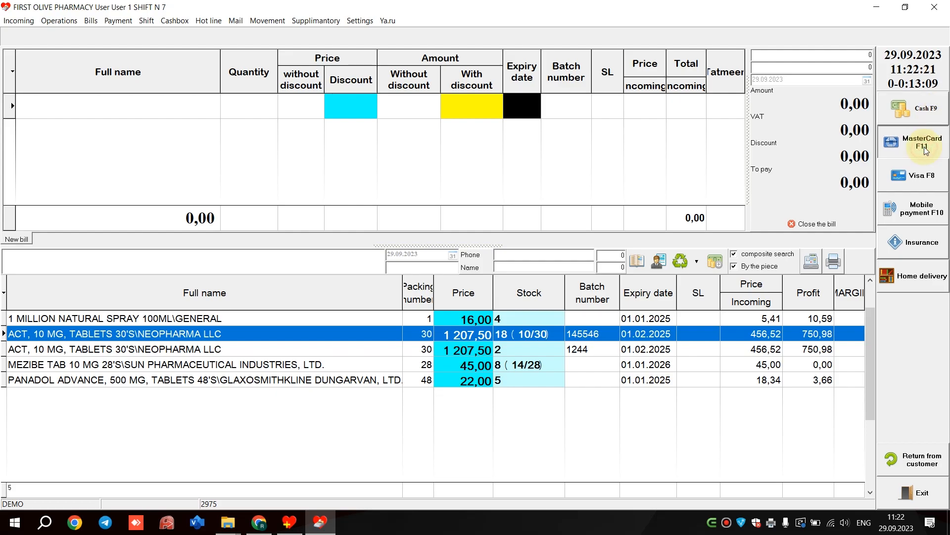
pyautogui.click(926, 179)
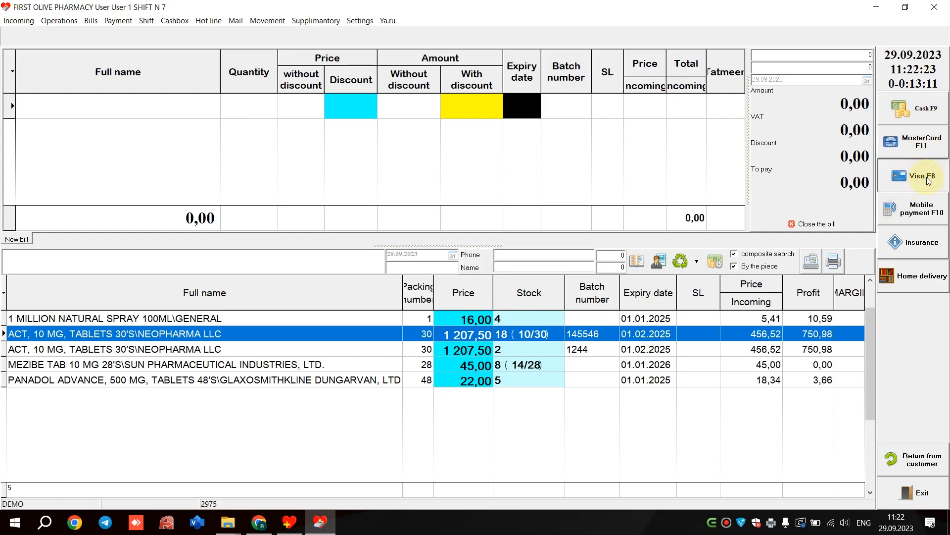
pyautogui.click(903, 214)
pyautogui.click(922, 213)
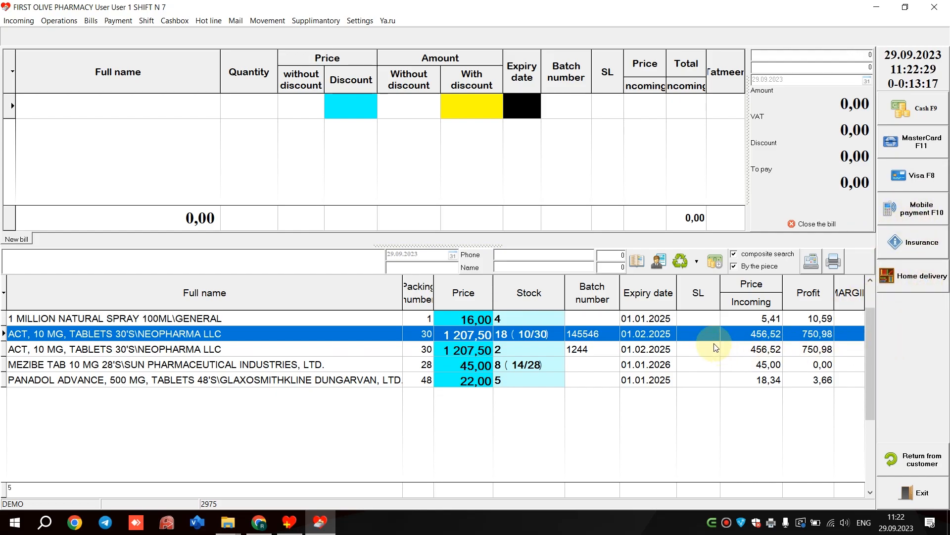
# - Add 1 pack of ACT, 10 MG, TABLETS 30'S from batch 145546 to a new bill and open its cash payment
pyautogui.doubleClick(682, 340)
pyautogui.write('1')
pyautogui.press('Return')
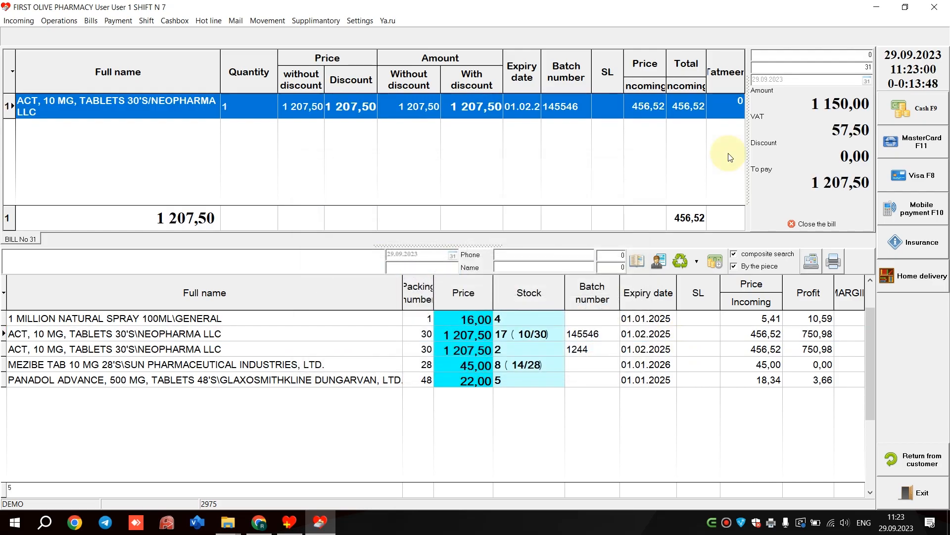
pyautogui.click(913, 108)
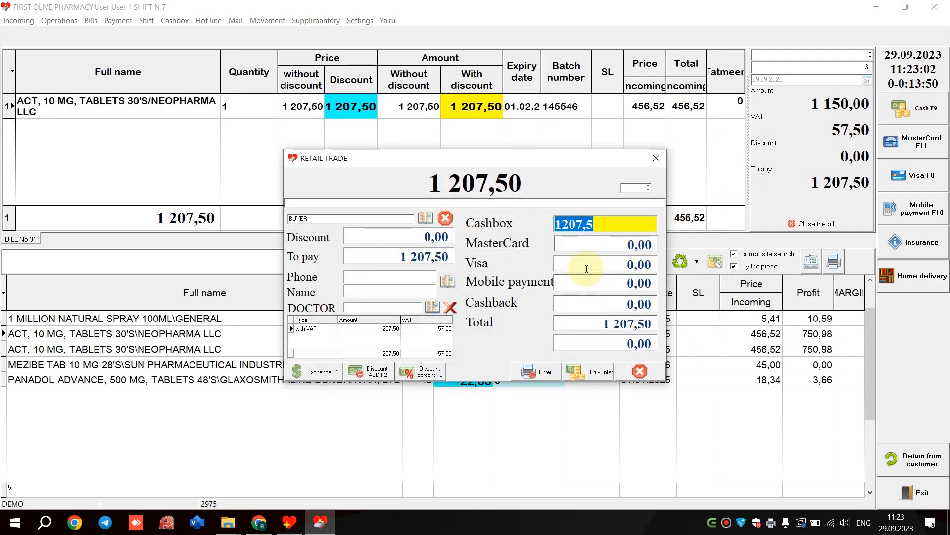
# - Split the payment into 800 by MasterCard and 407,5 in cash
pyautogui.click(610, 243)
pyautogui.write('800')
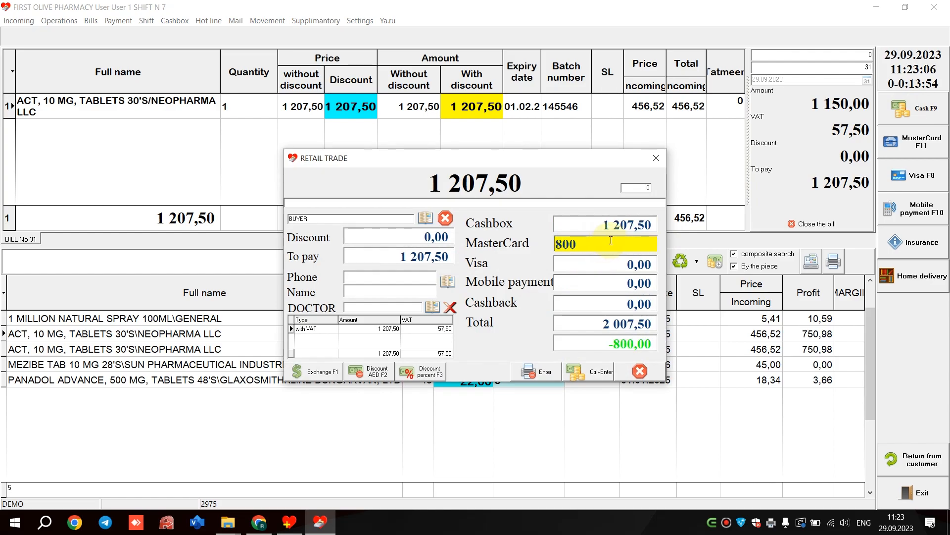
pyautogui.click(613, 225)
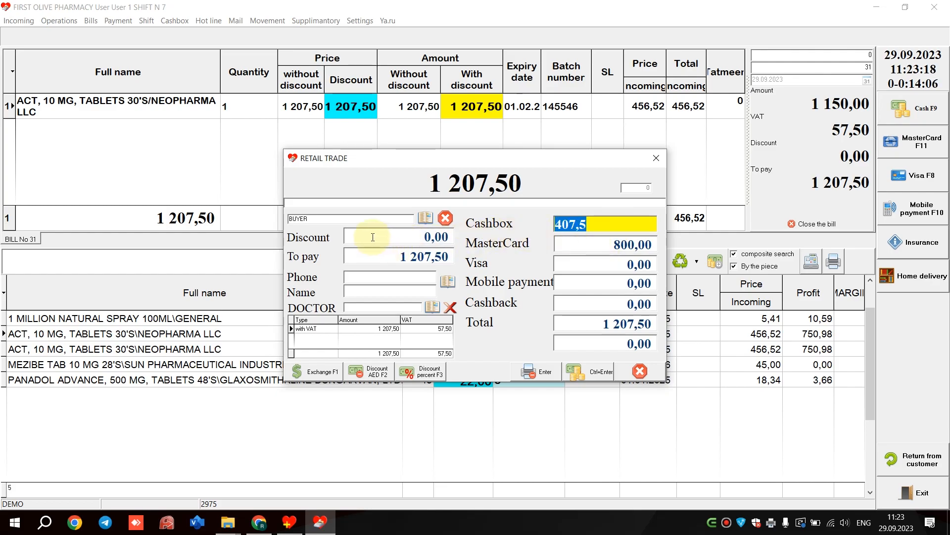
# - Apply a discount of 10 AED to the bill in the payment window
pyautogui.click(391, 236)
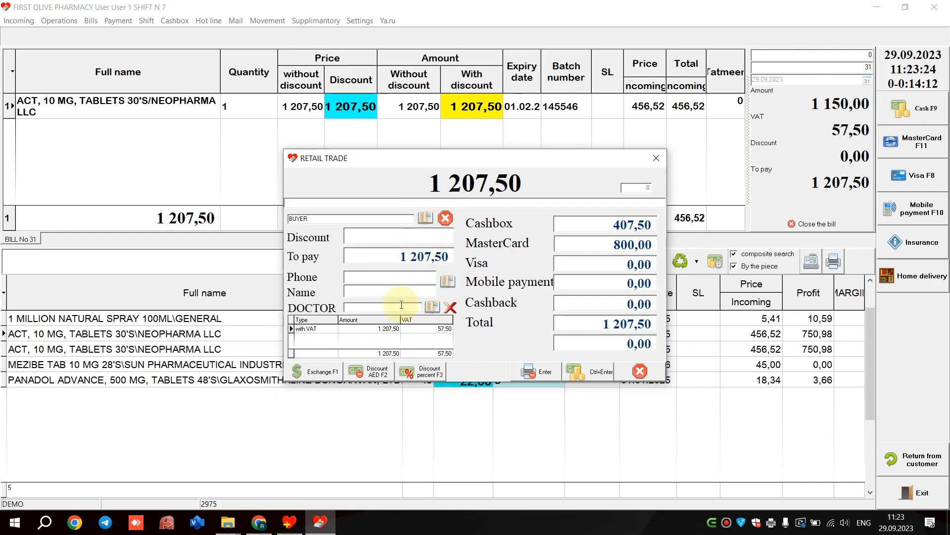
pyautogui.click(378, 376)
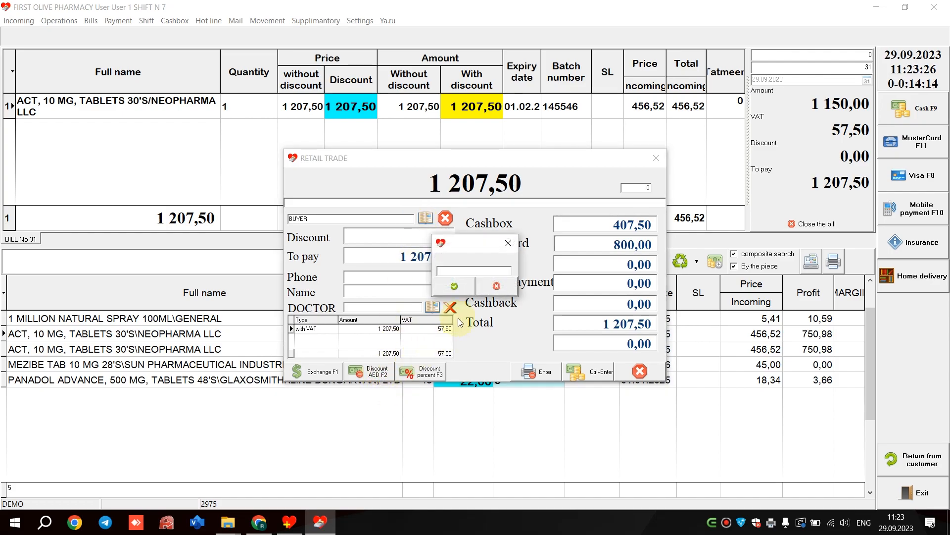
pyautogui.write('10')
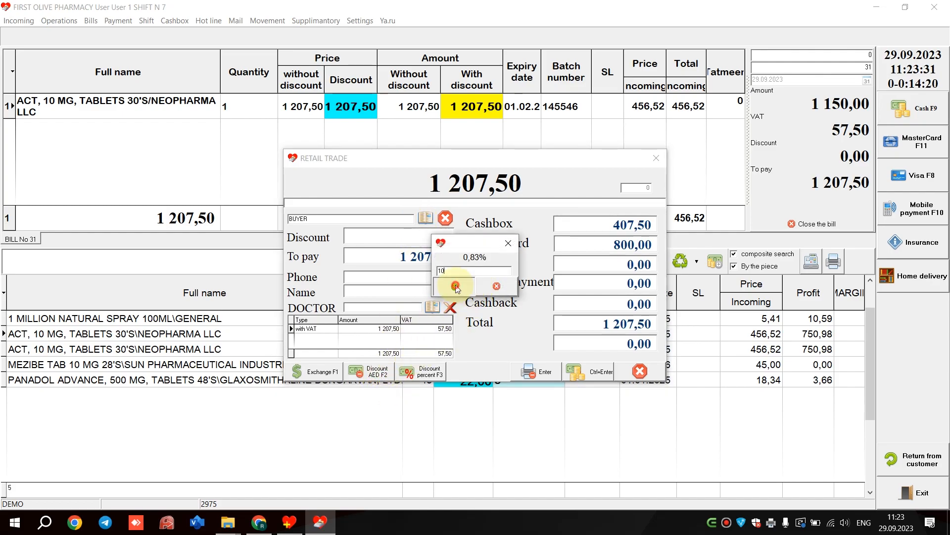
pyautogui.press('Return')
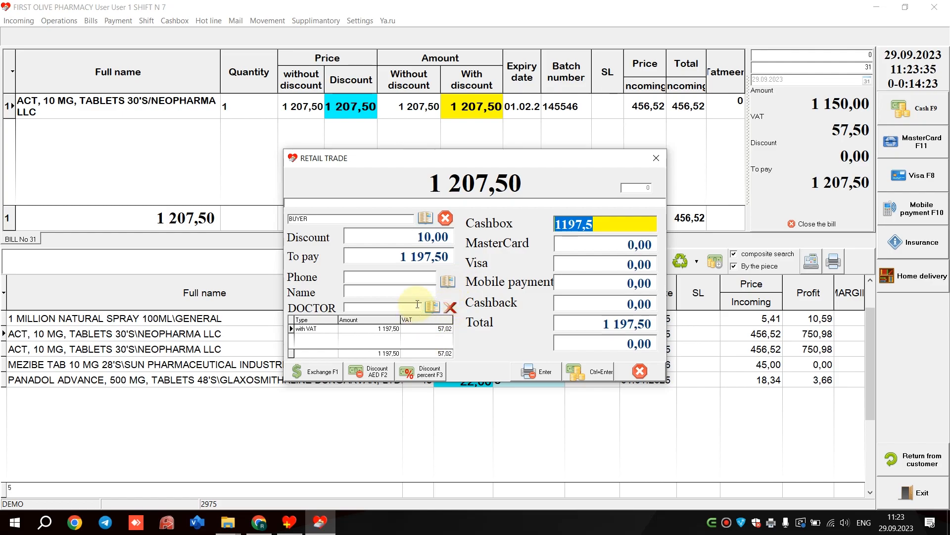
pyautogui.click(418, 253)
pyautogui.moveTo(375, 250); pyautogui.dragTo(280, 255)
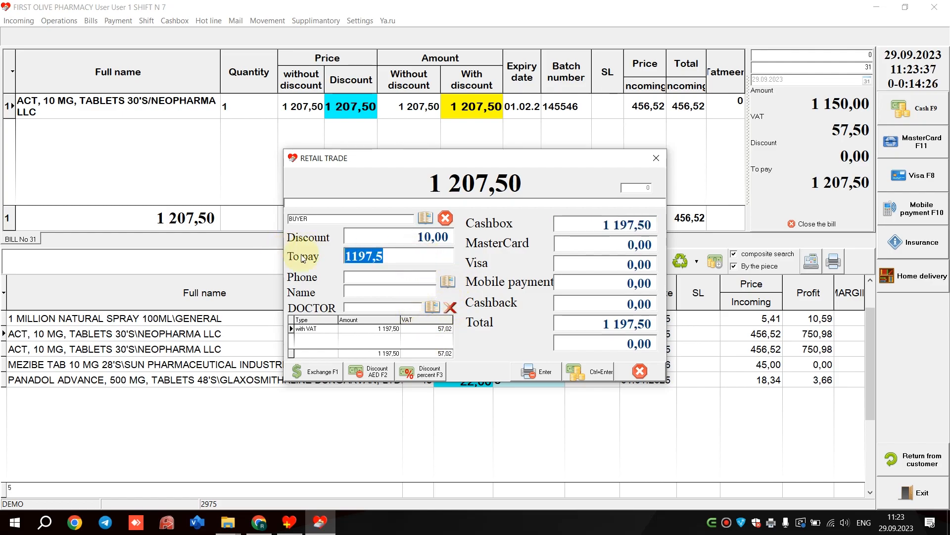
pyautogui.moveTo(404, 259); pyautogui.dragTo(307, 256)
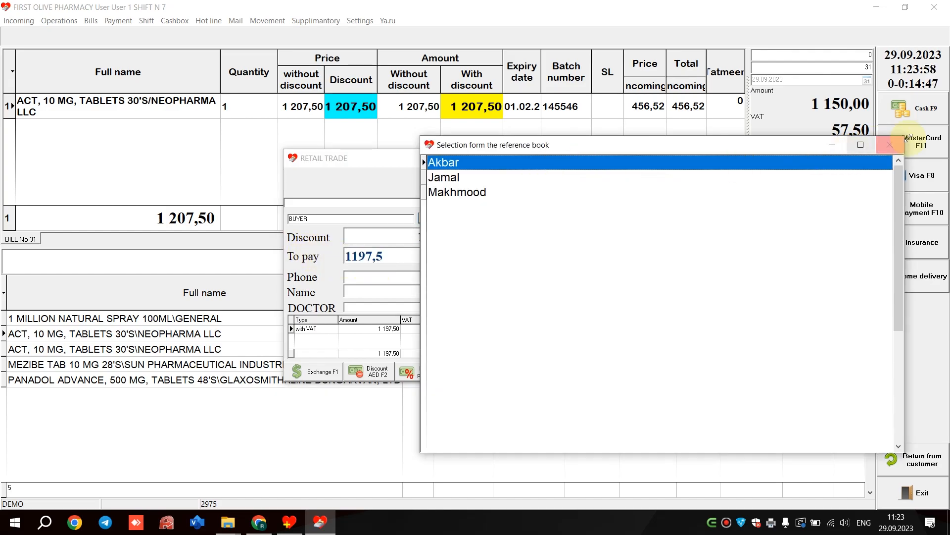
pyautogui.click(893, 144)
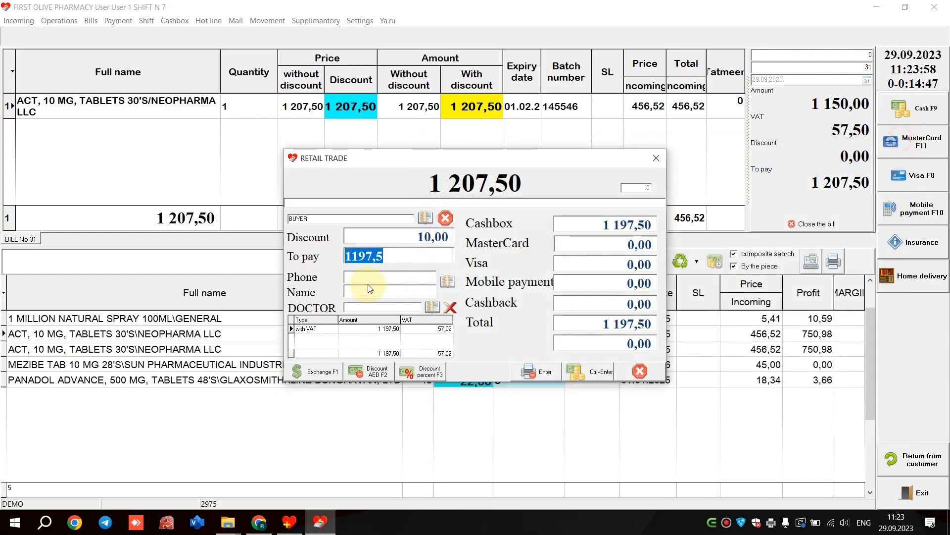
# - Fill in the payment's customer phone and name by choosing the second client in the reference book, and close the list
pyautogui.click(446, 280)
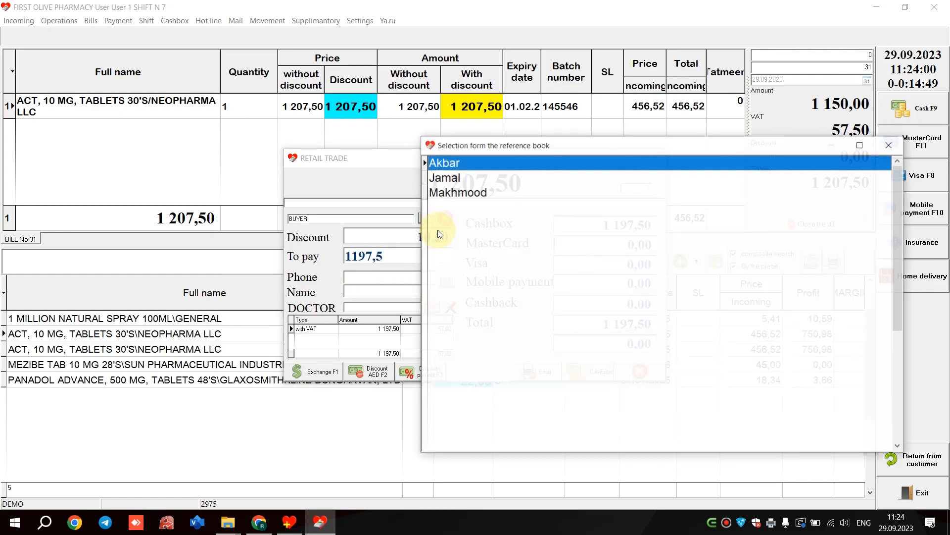
pyautogui.click(460, 185)
pyautogui.doubleClick(459, 184)
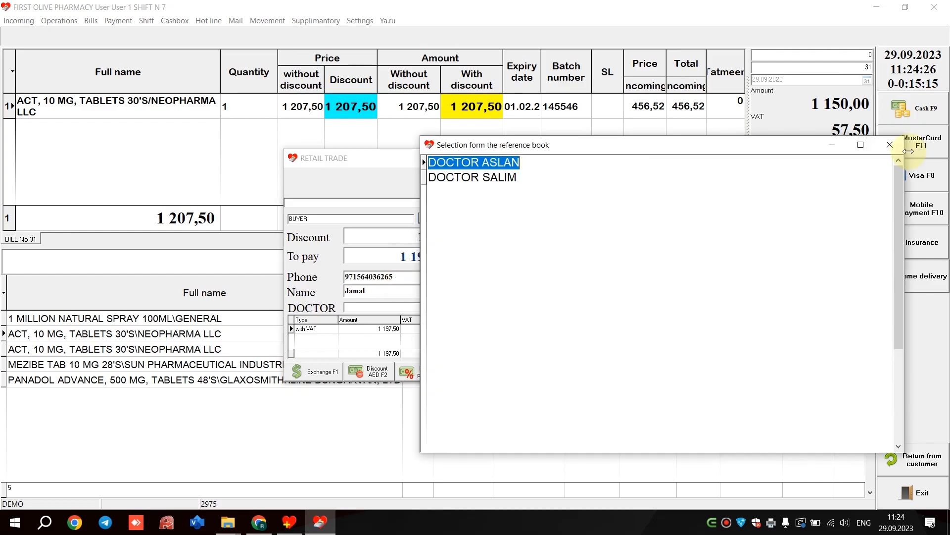
pyautogui.press('Escape')
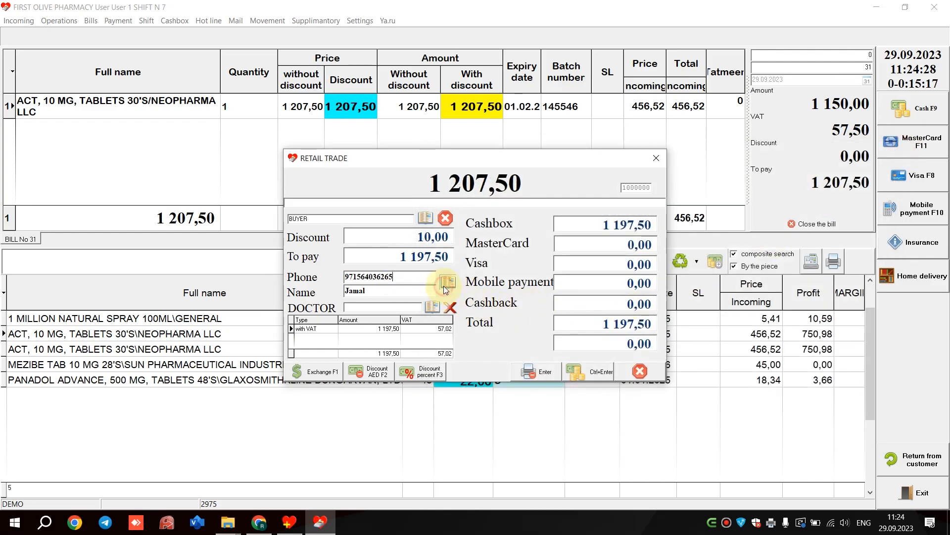
pyautogui.click(446, 283)
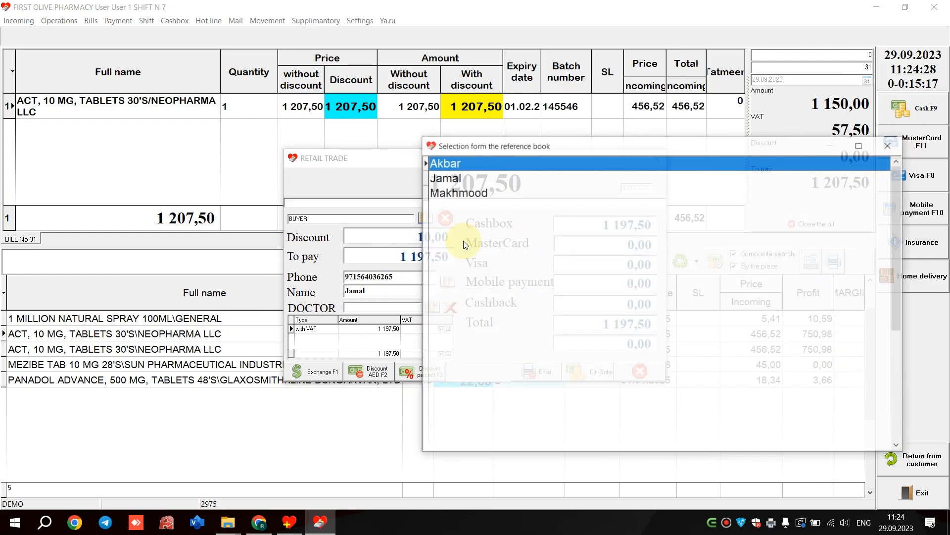
pyautogui.click(890, 145)
# - Choose the first listed doctor for the sale and clear the doctor field again
pyautogui.click(445, 307)
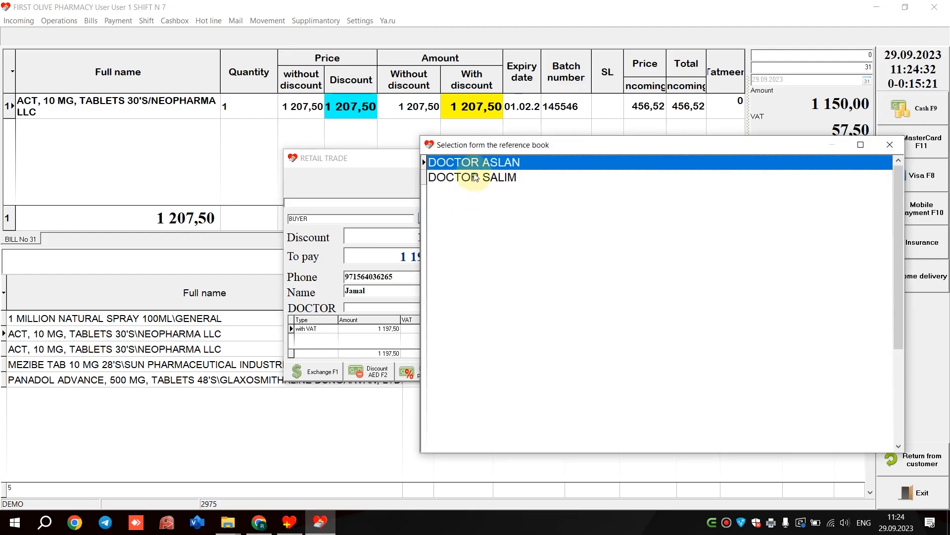
pyautogui.doubleClick(476, 162)
pyautogui.click(384, 308)
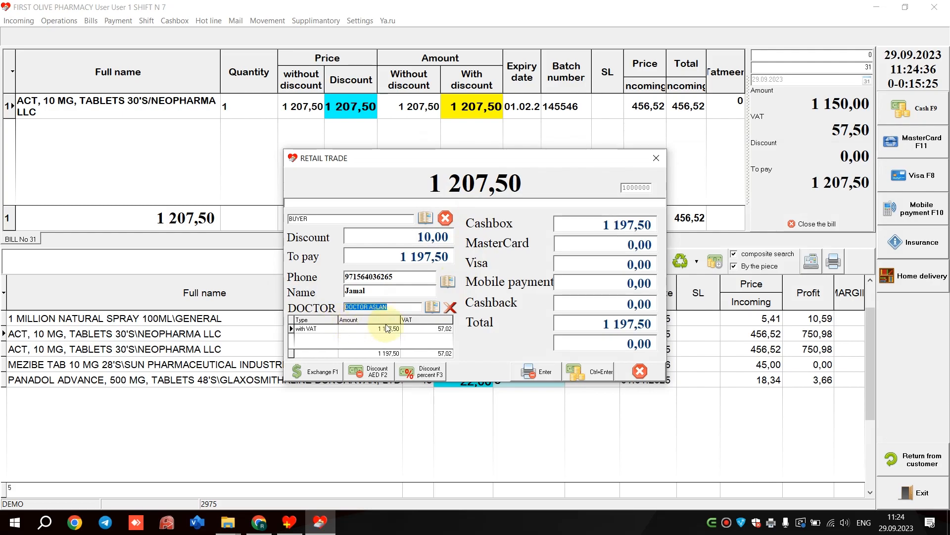
pyautogui.click(450, 307)
# - Look through the Cashbox, MasterCard, Visa, Mobile payment, Total and change fields of the payment
pyautogui.click(608, 216)
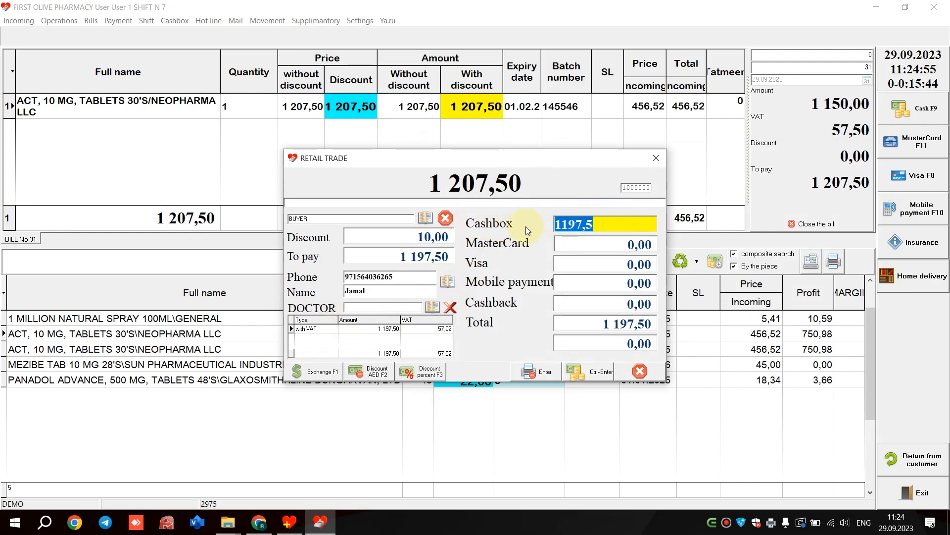
pyautogui.click(599, 244)
pyautogui.click(595, 262)
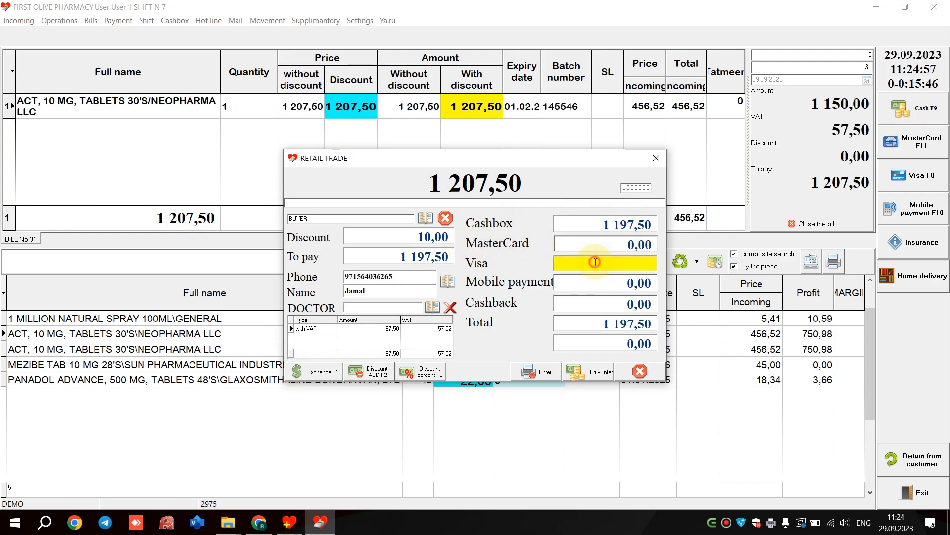
pyautogui.click(574, 285)
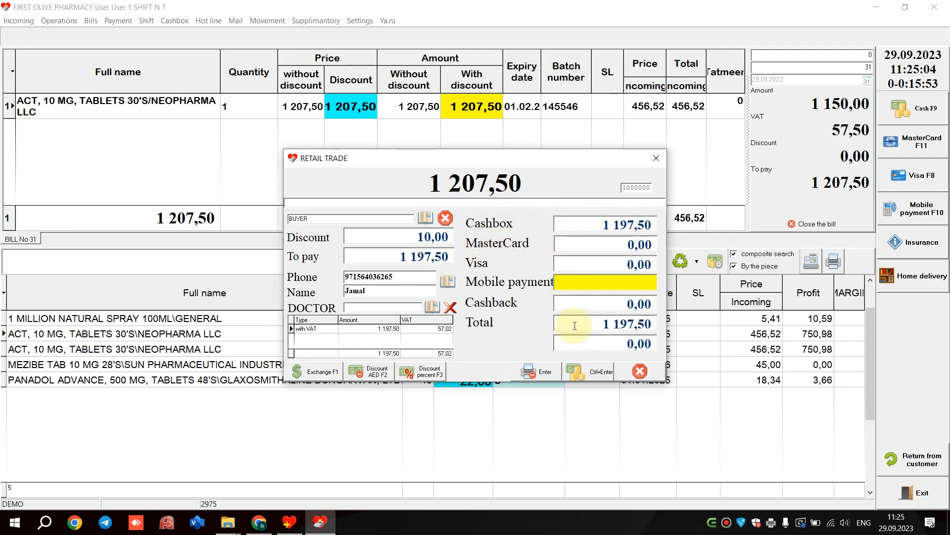
pyautogui.click(618, 238)
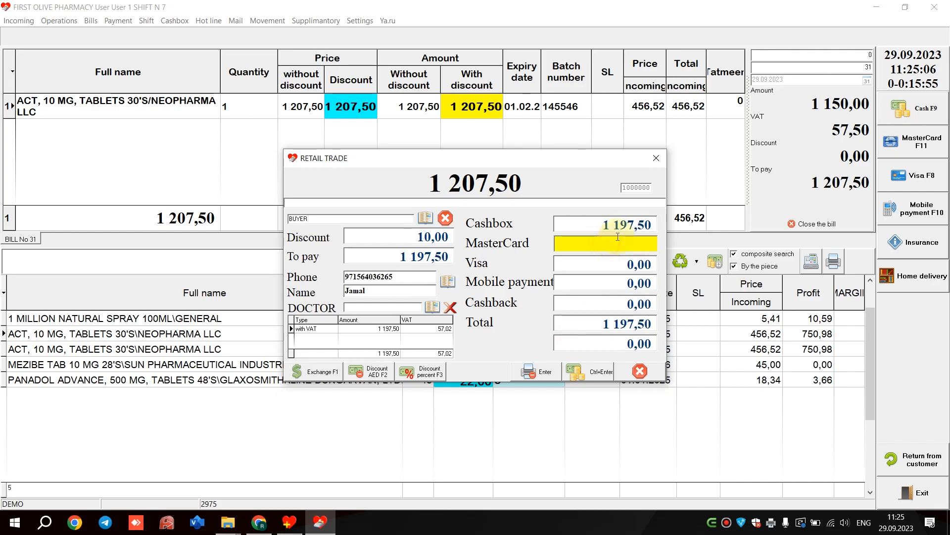
pyautogui.click(618, 225)
pyautogui.click(600, 323)
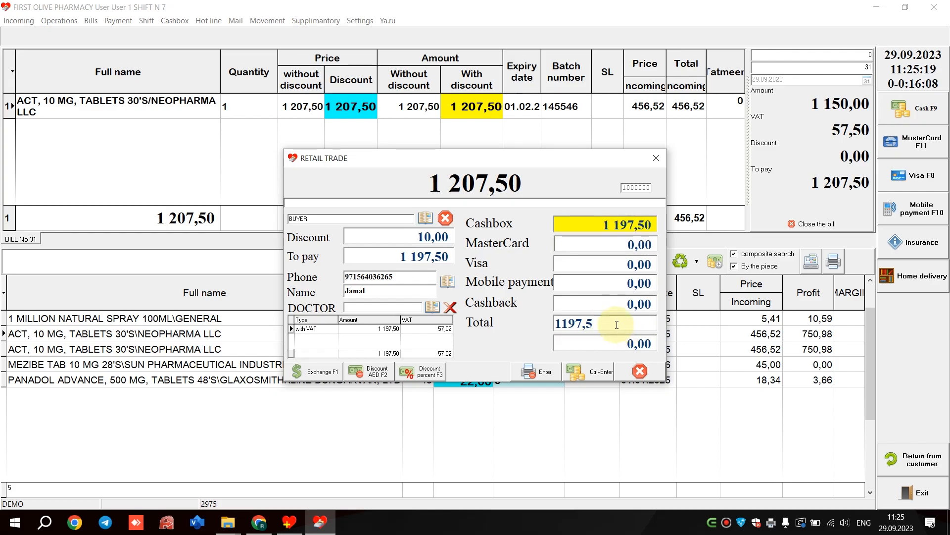
pyautogui.moveTo(616, 324); pyautogui.dragTo(497, 325)
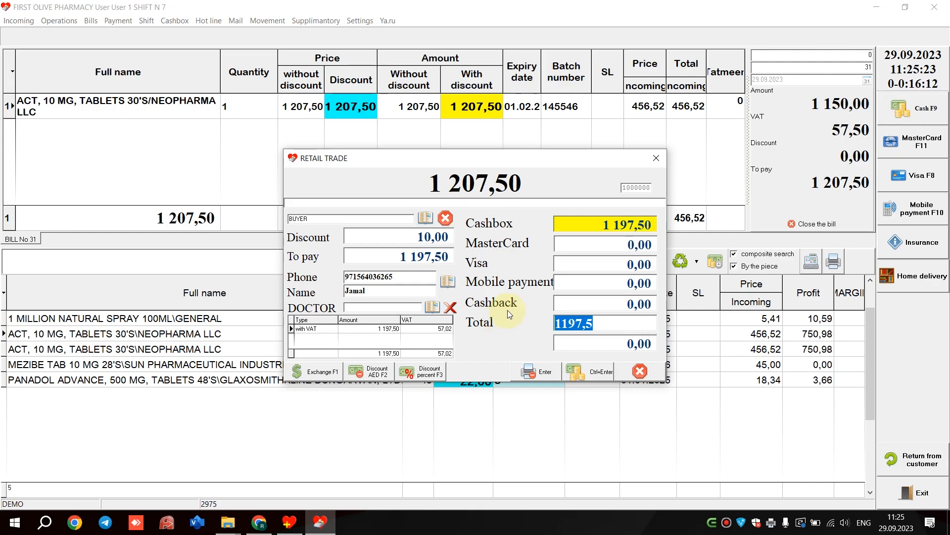
pyautogui.click(592, 342)
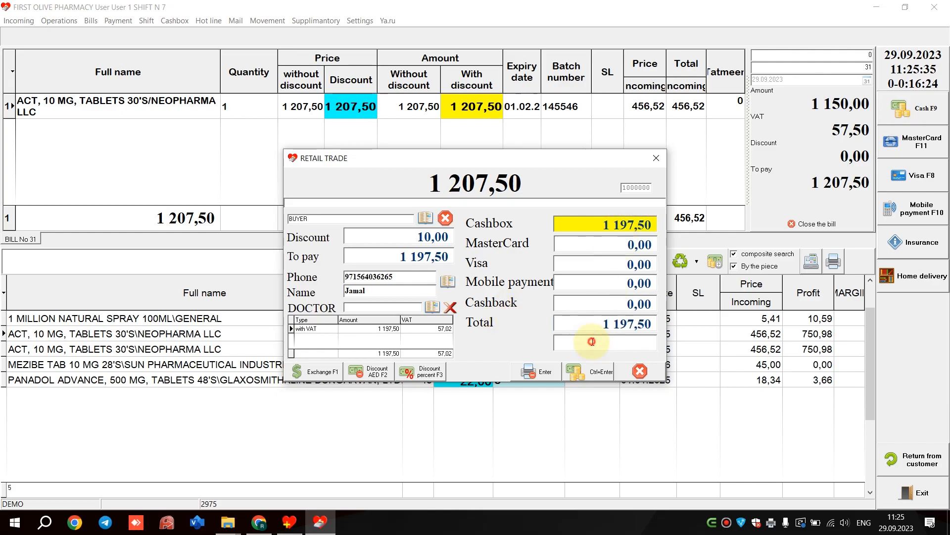
# - Set the cash received in Cashbox to 1 200
pyautogui.click(640, 224)
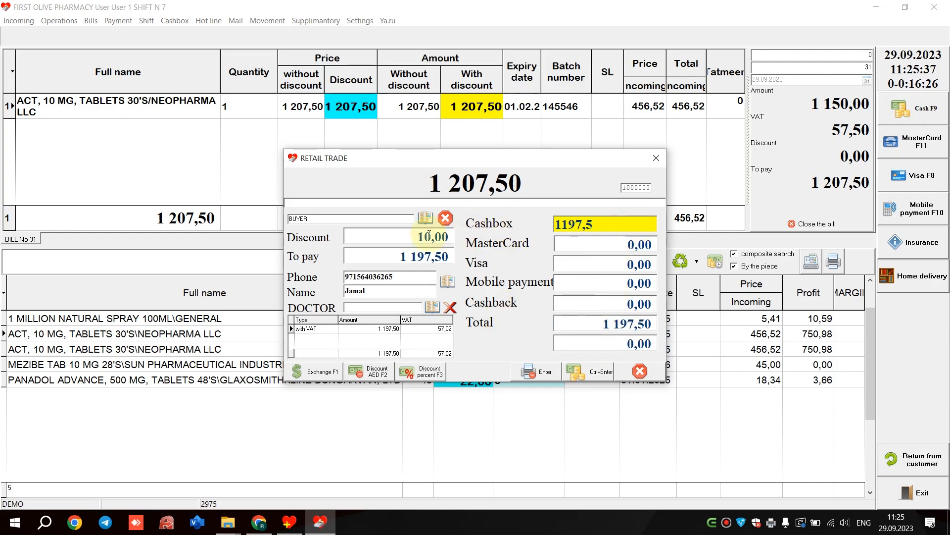
pyautogui.moveTo(617, 223); pyautogui.dragTo(556, 224)
pyautogui.write('1 200')
pyautogui.press('Return')
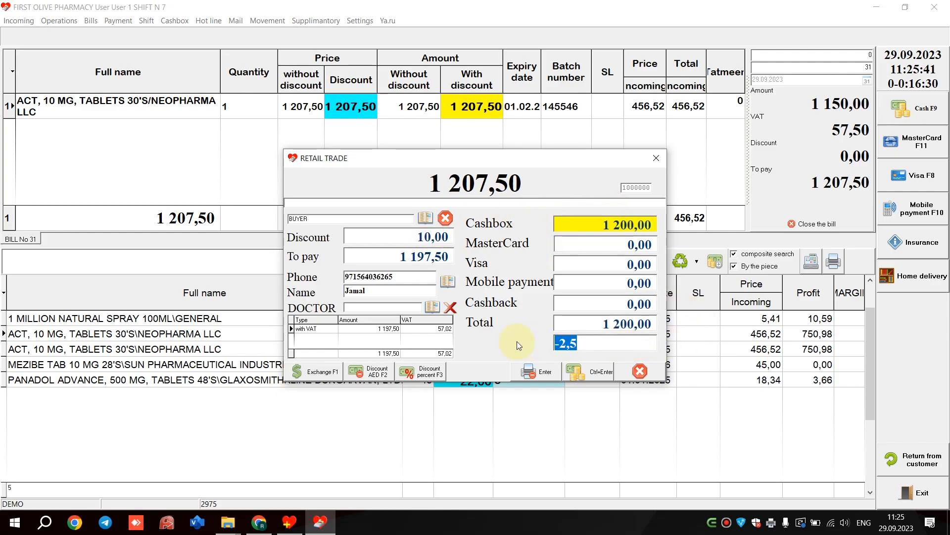
# - Examine the type and amount entries of the payment's VAT breakdown
pyautogui.click(325, 331)
pyautogui.click(355, 331)
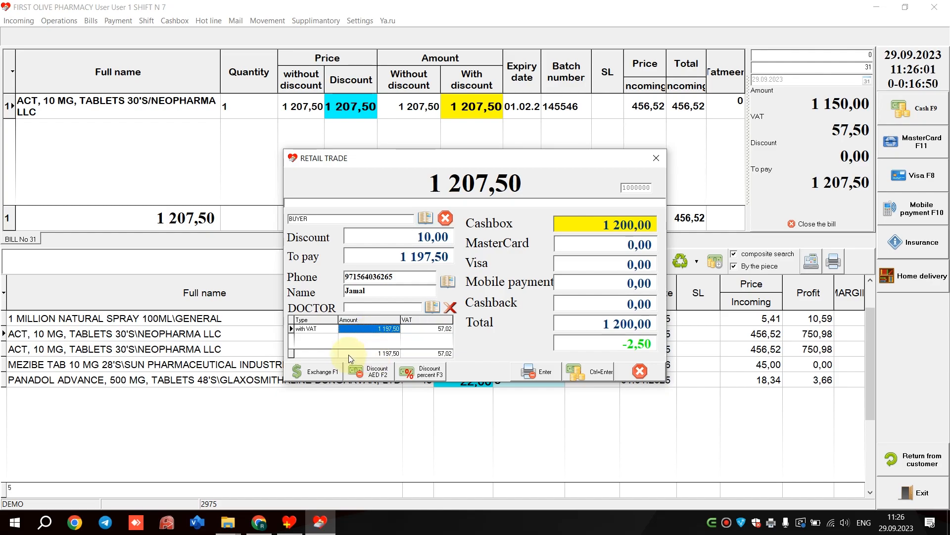
# - Convert a USD amount of 100 in the exchange calculator and carry the AED sum over to Cashbox
pyautogui.click(323, 374)
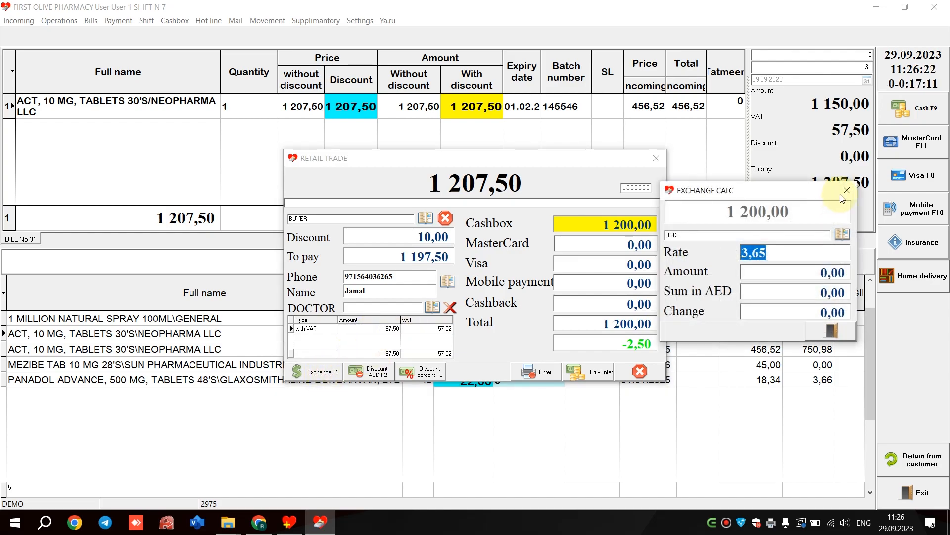
pyautogui.click(320, 372)
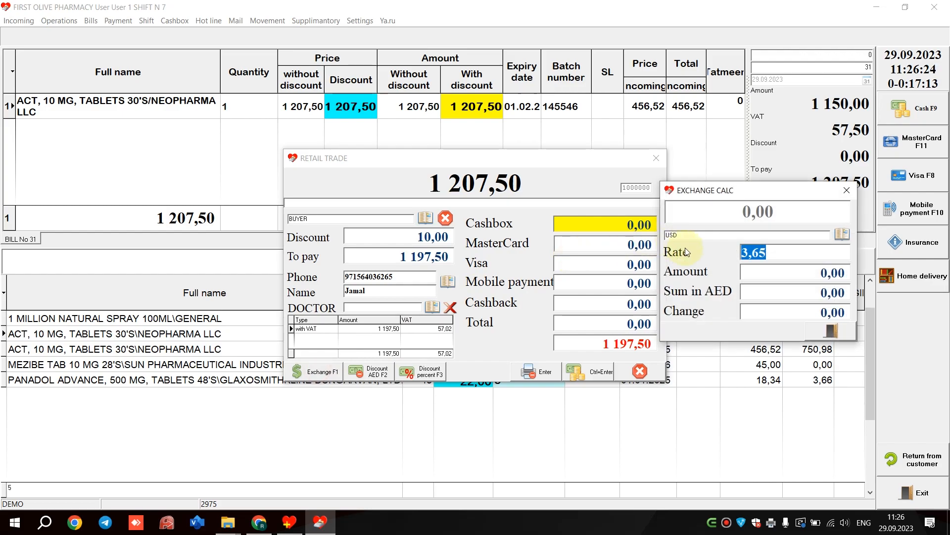
pyautogui.click(783, 278)
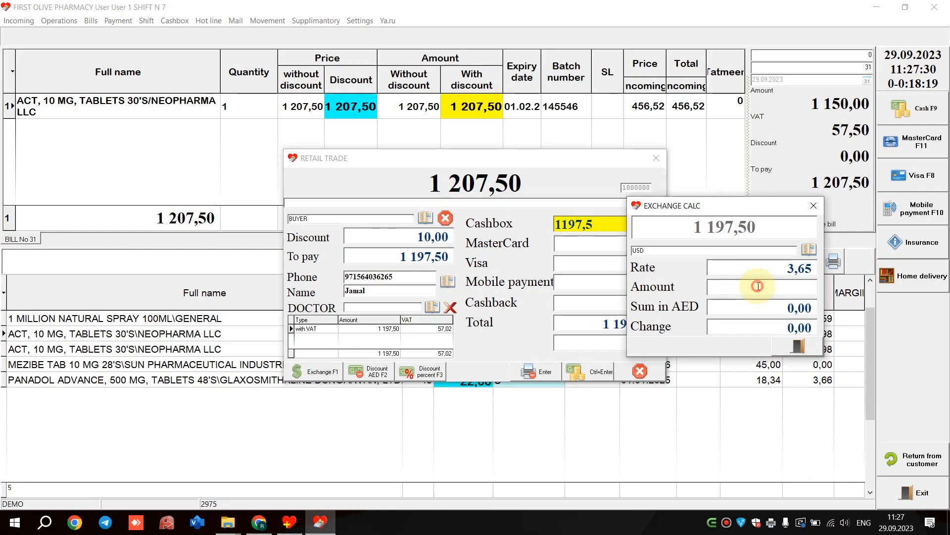
pyautogui.write('100')
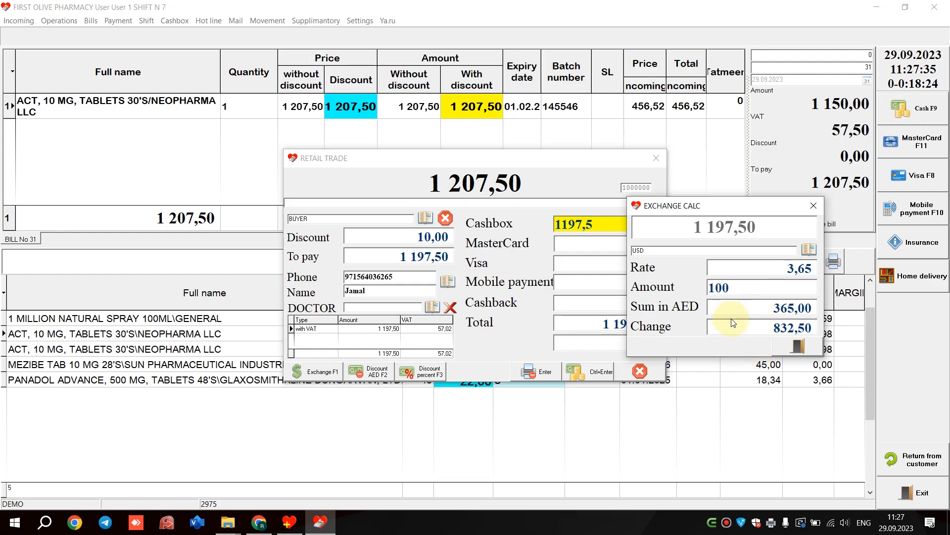
pyautogui.click(750, 305)
pyautogui.moveTo(695, 305); pyautogui.dragTo(602, 304)
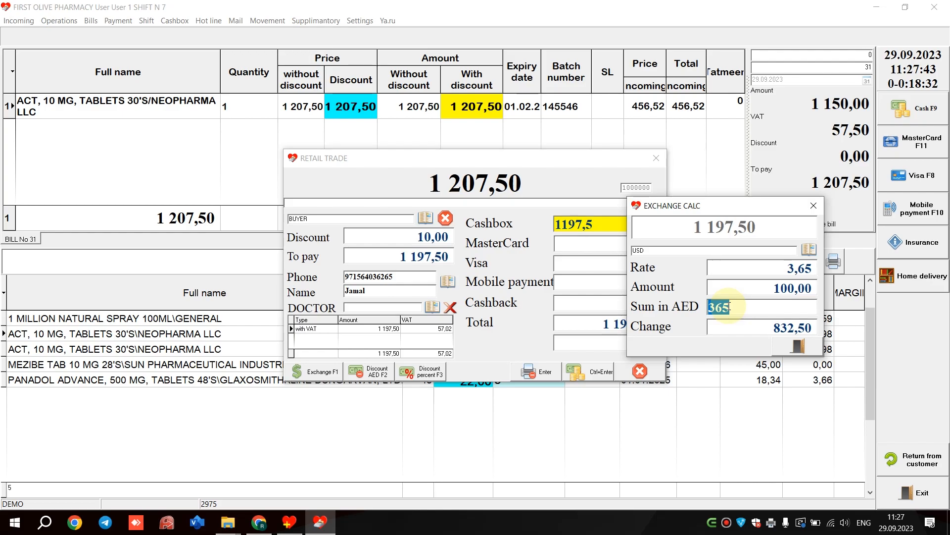
pyautogui.press('Return')
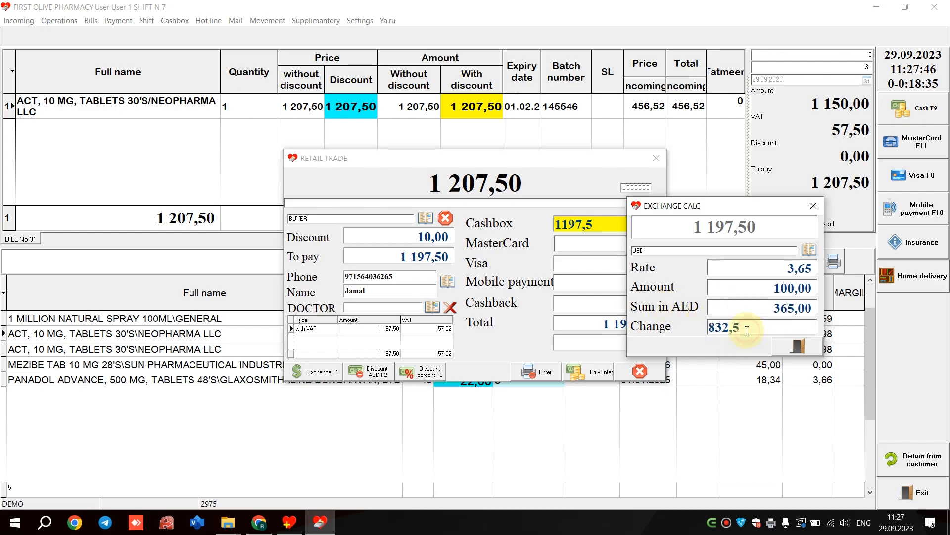
pyautogui.click(794, 349)
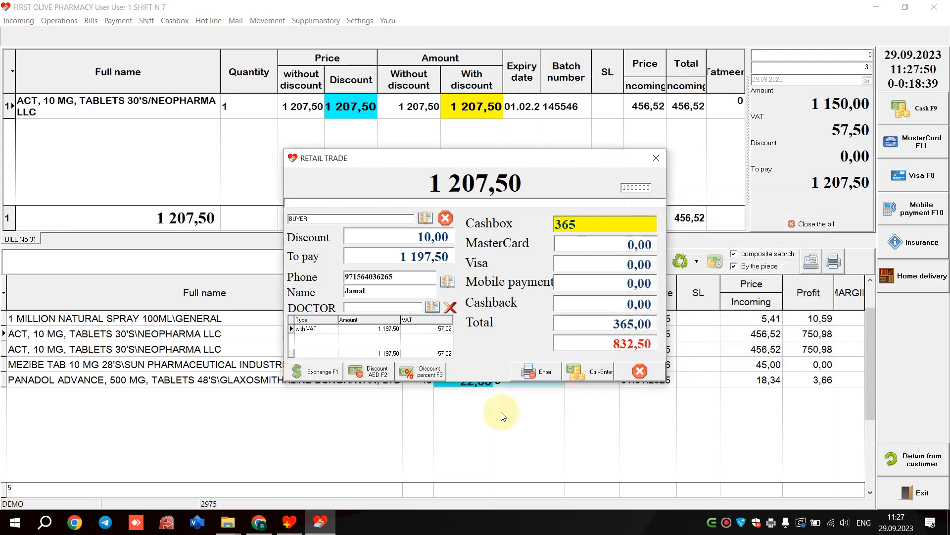
# - Apply a 15 percent discount to the payment and complete the sale with a printed receipt
pyautogui.click(421, 371)
pyautogui.write('15')
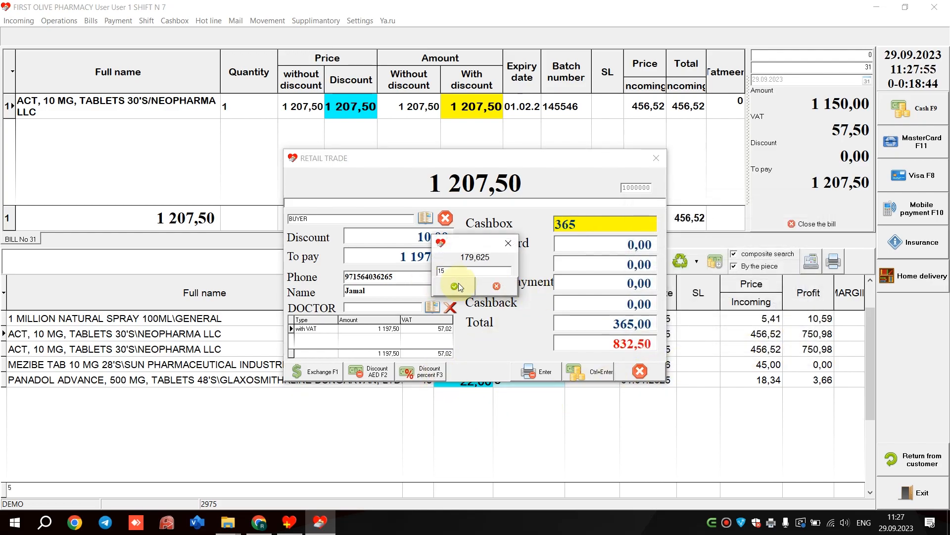
pyautogui.click(454, 286)
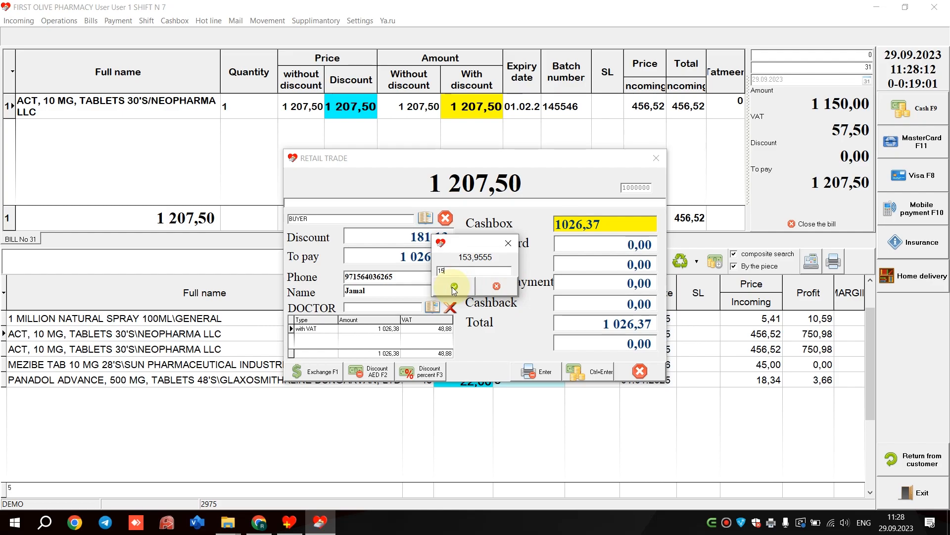
pyautogui.click(508, 243)
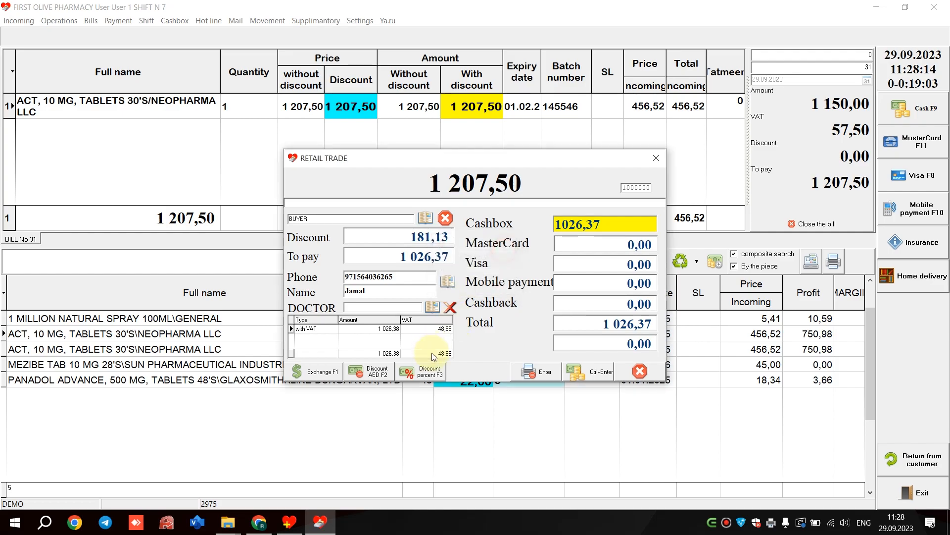
pyautogui.click(434, 378)
pyautogui.write('15')
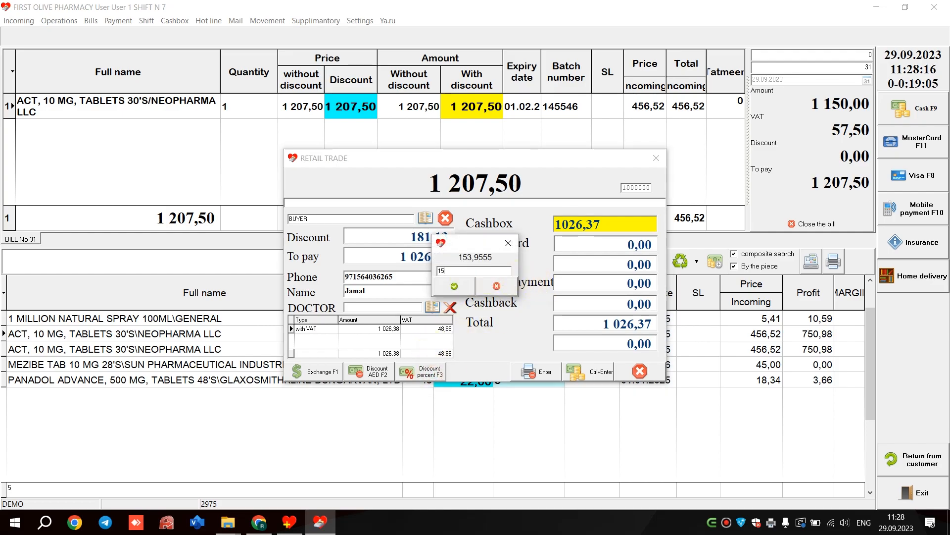
pyautogui.click(460, 287)
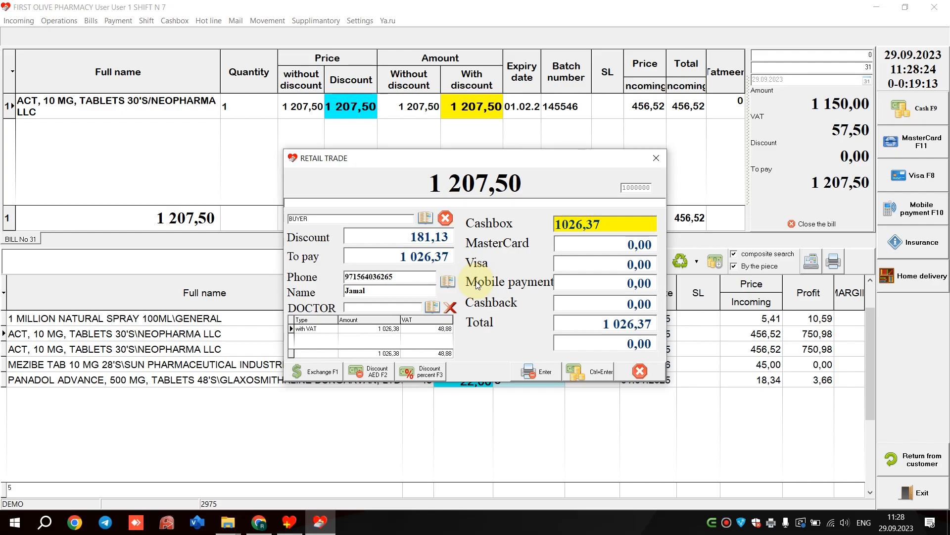
pyautogui.click(541, 375)
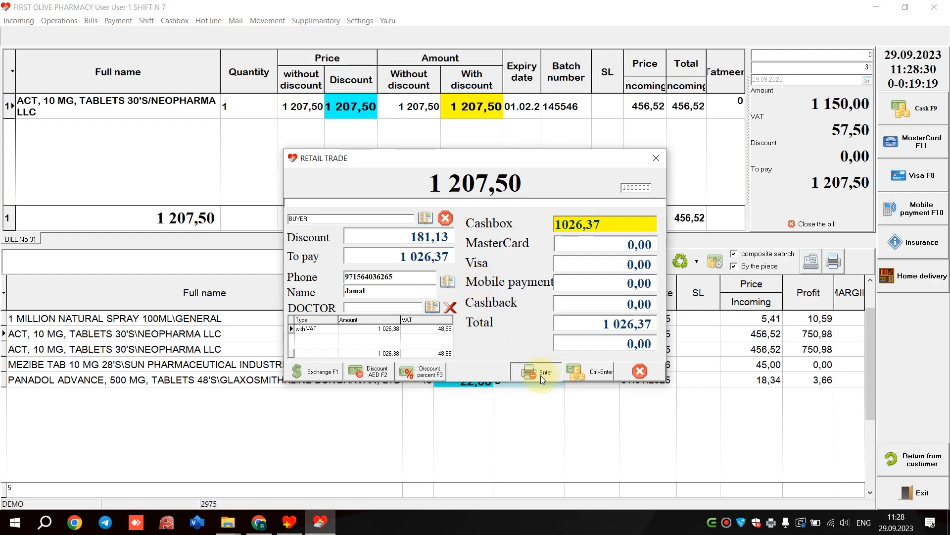
pyautogui.click(553, 324)
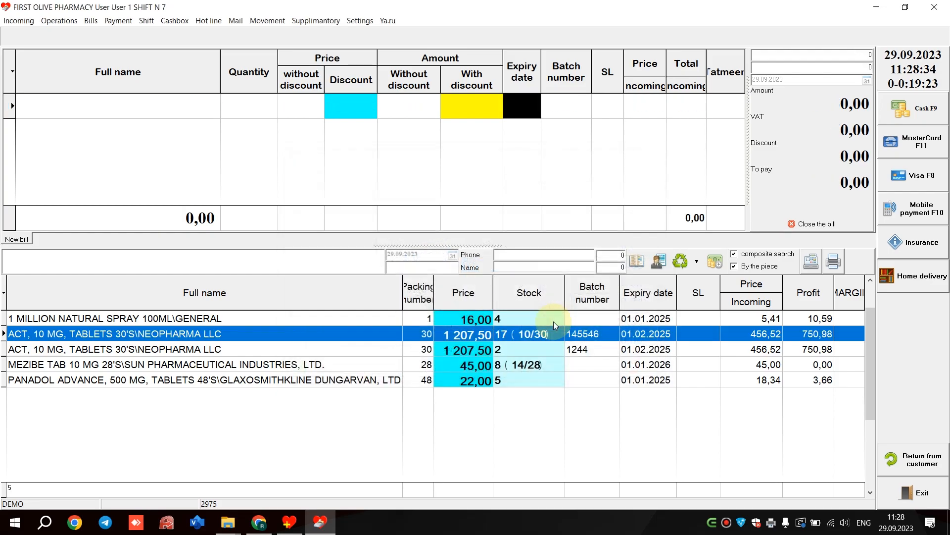
# - Add one pack of ACT, 10 MG, TABLETS 30'S, batch 145546, to a new bill and take it to cash payment
pyautogui.doubleClick(529, 333)
pyautogui.write('1')
pyautogui.click(468, 355)
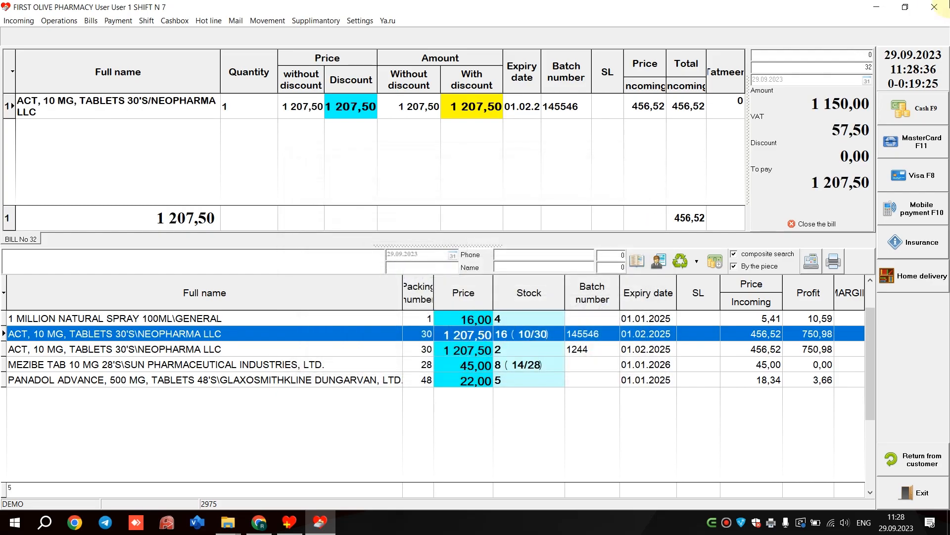
pyautogui.click(908, 109)
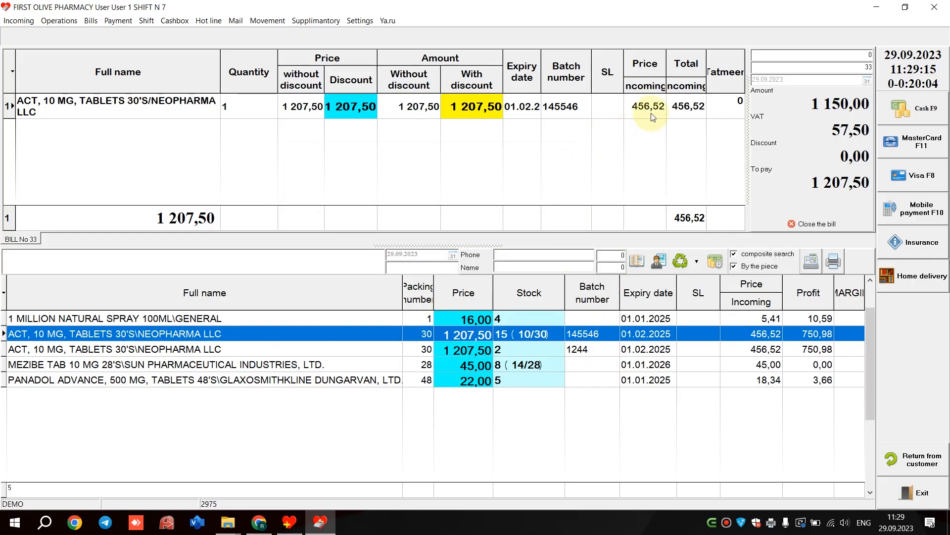
# - Start a home delivery for bill No 33 and assign the listed courier to it
pyautogui.click(927, 282)
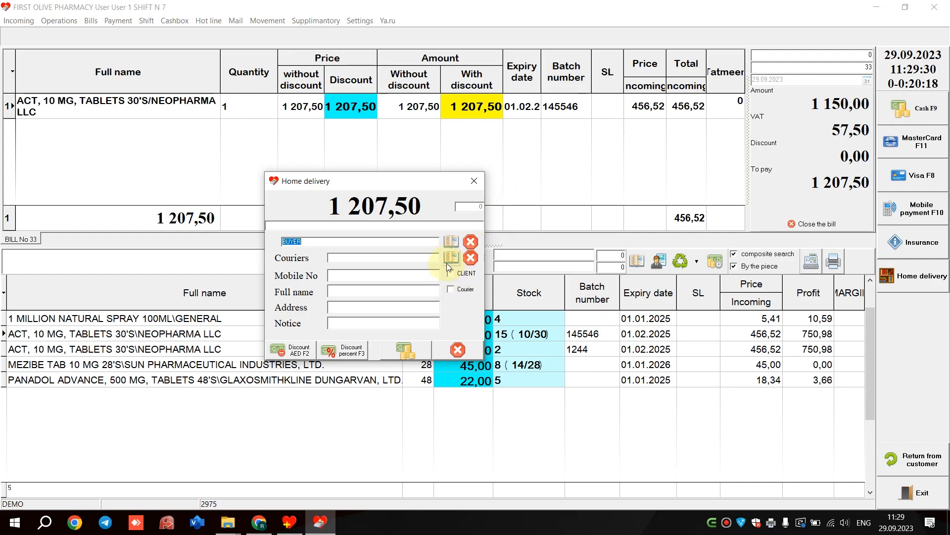
pyautogui.click(449, 257)
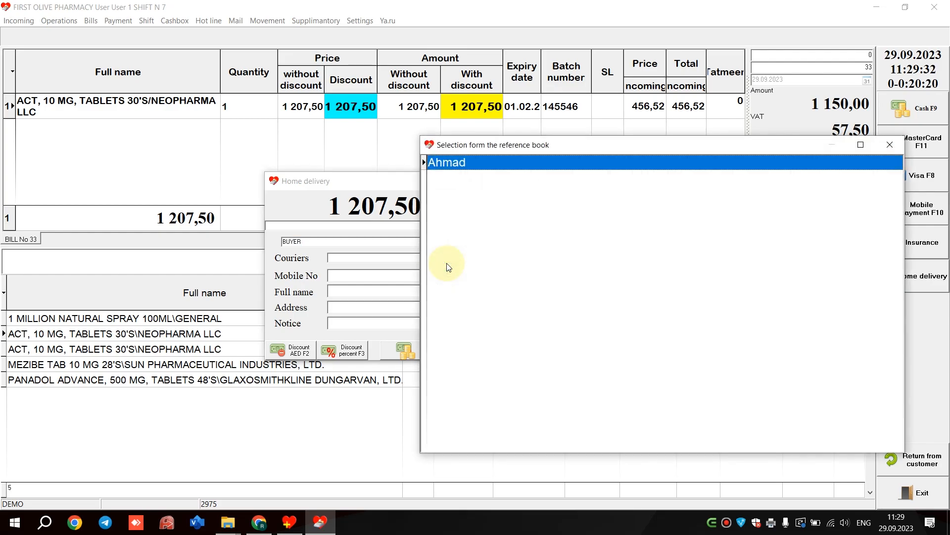
pyautogui.doubleClick(469, 173)
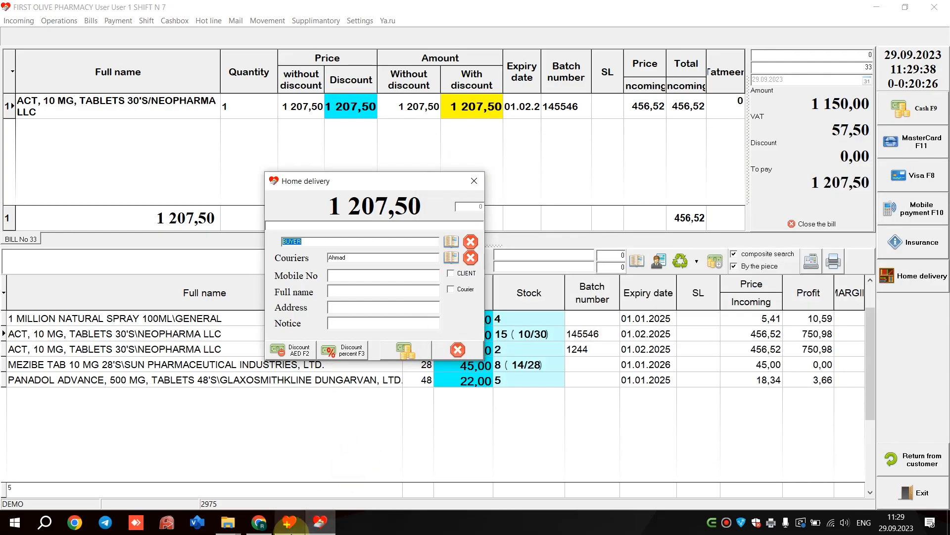
# - Switch to the manager program and examine the Couriers reference list
pyautogui.click(289, 522)
pyautogui.click(228, 21)
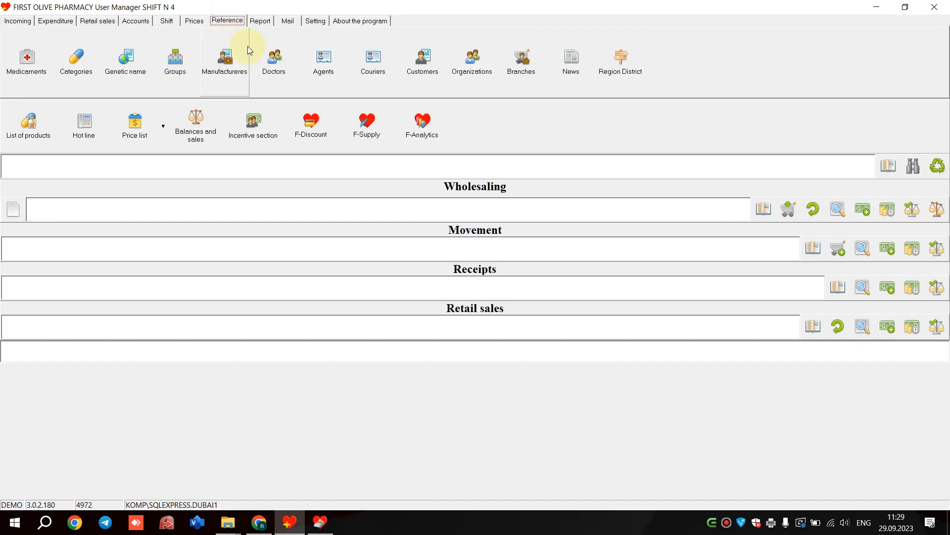
pyautogui.click(366, 69)
pyautogui.click(168, 134)
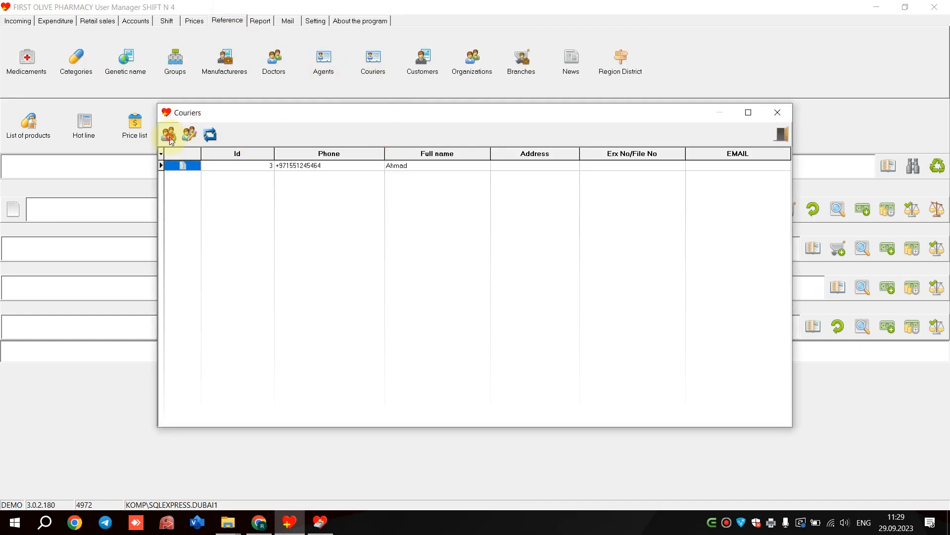
pyautogui.click(623, 179)
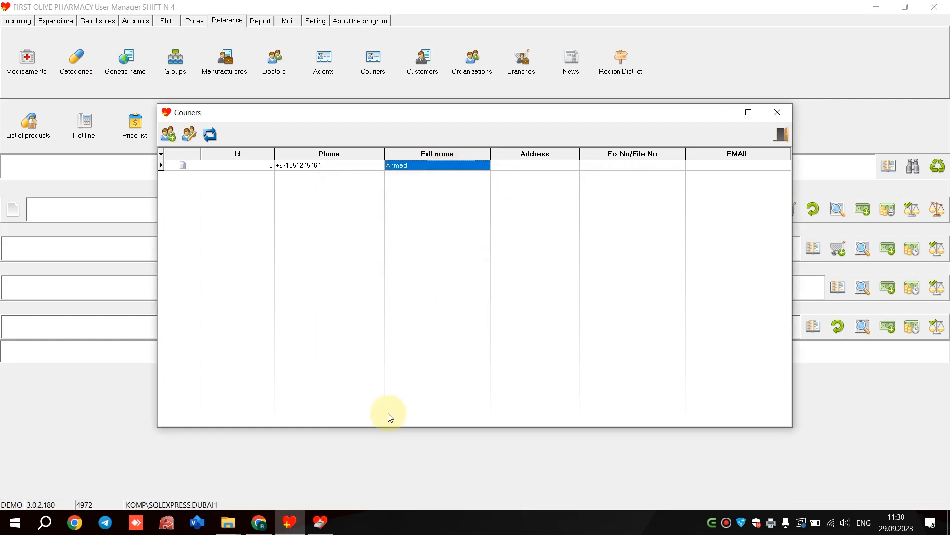
# - Switch back to the home delivery window in the cashier program and tick the CLIENT and Courier options
pyautogui.click(320, 522)
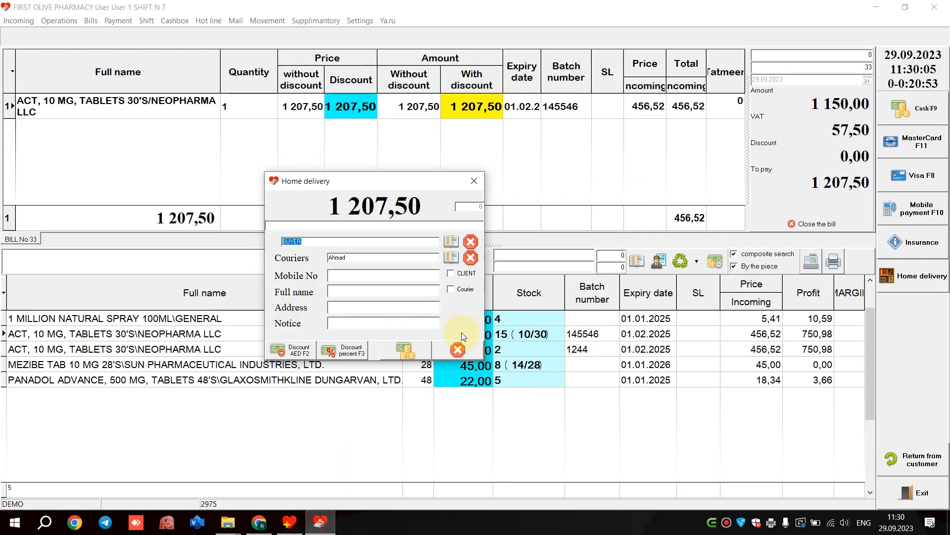
pyautogui.click(453, 274)
pyautogui.click(451, 291)
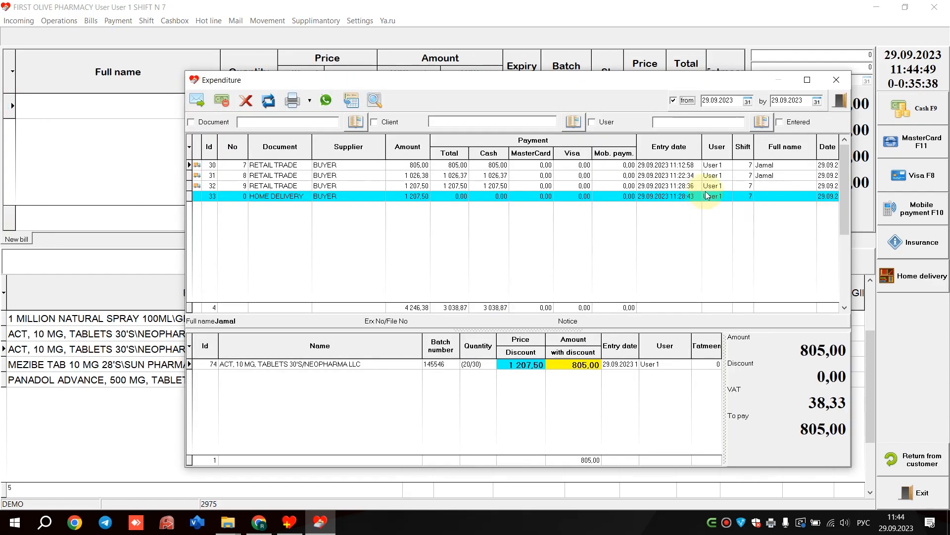
# - Reopen the home delivery bill from the expenditure list and pay its full amount in cash
pyautogui.click(614, 198)
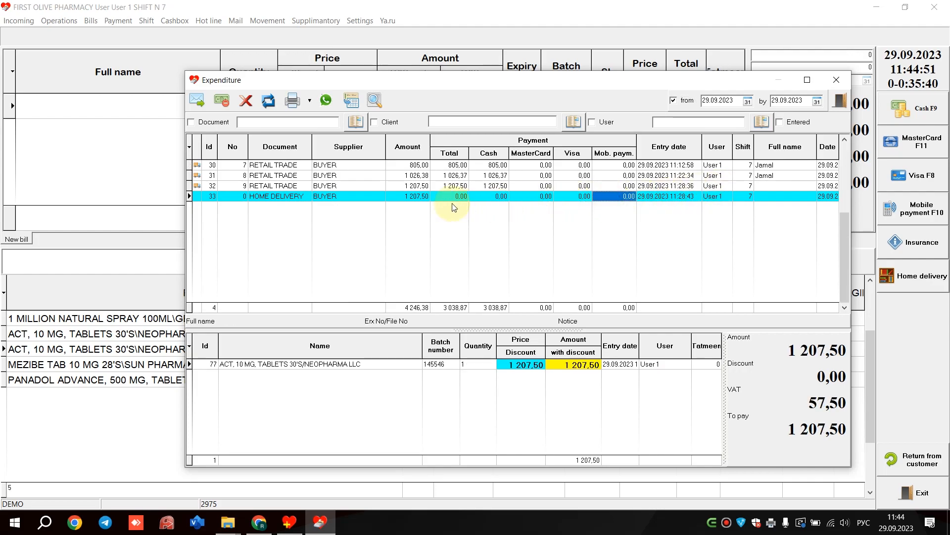
pyautogui.click(299, 200)
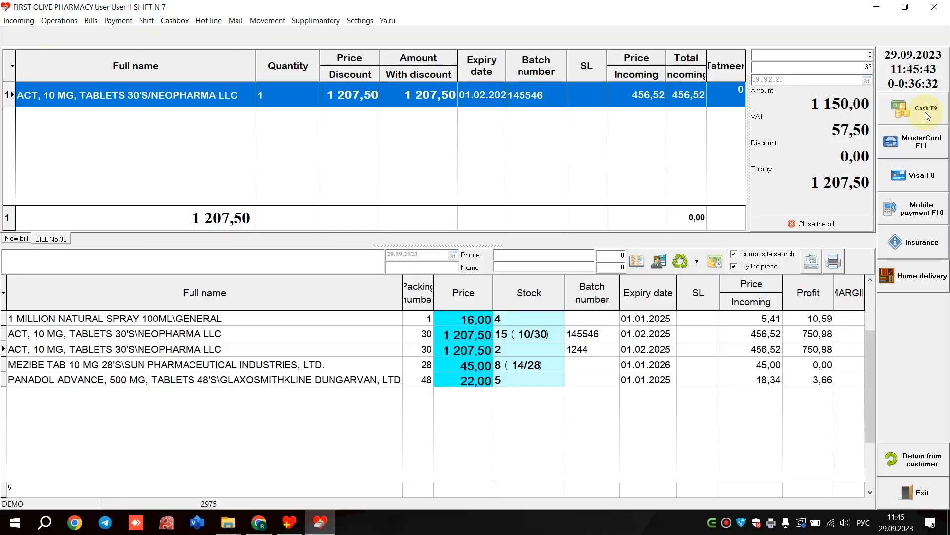
pyautogui.click(902, 121)
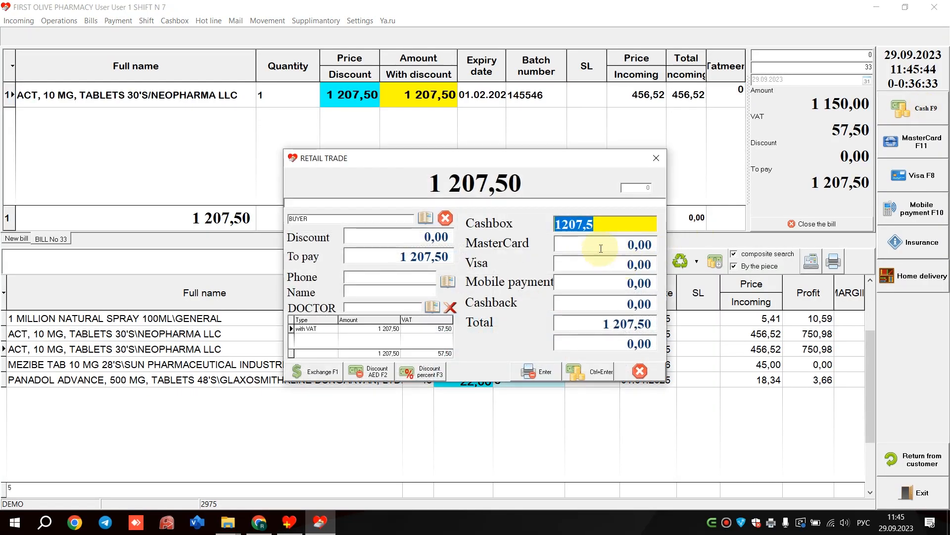
pyautogui.click(583, 374)
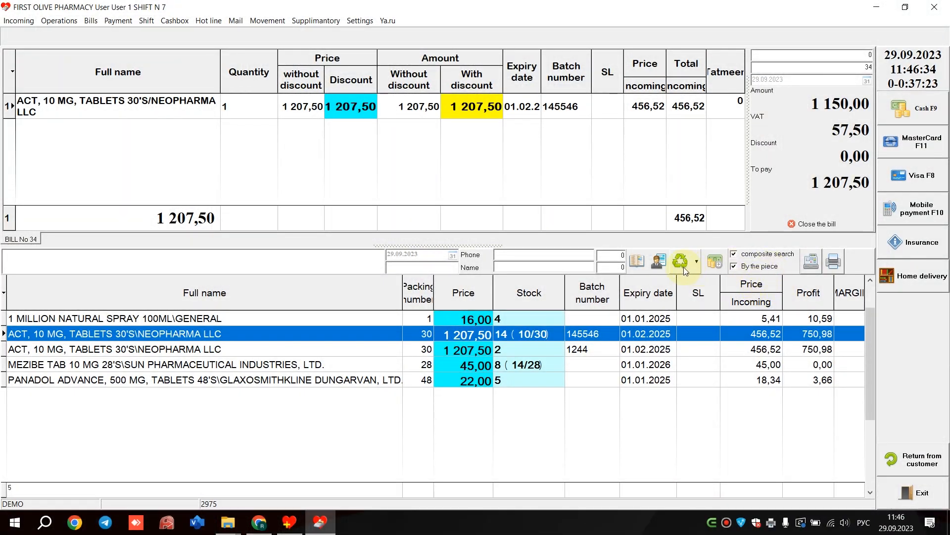
# - Assign the second client in the reference book to bill No 34
pyautogui.click(639, 262)
pyautogui.press('Down')
pyautogui.press('Return')
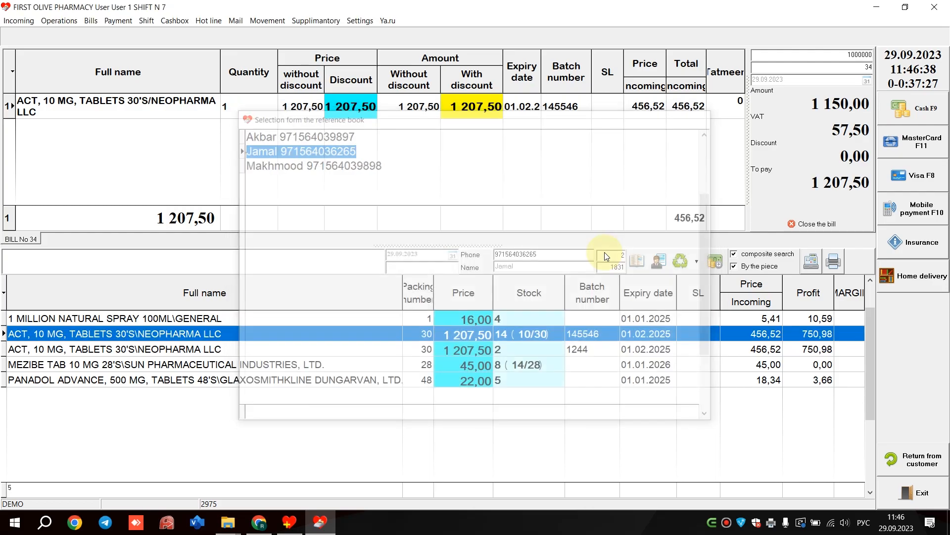
# - Look through the chosen client's purchase history by bill and by medicine, and close both lists
pyautogui.click(686, 265)
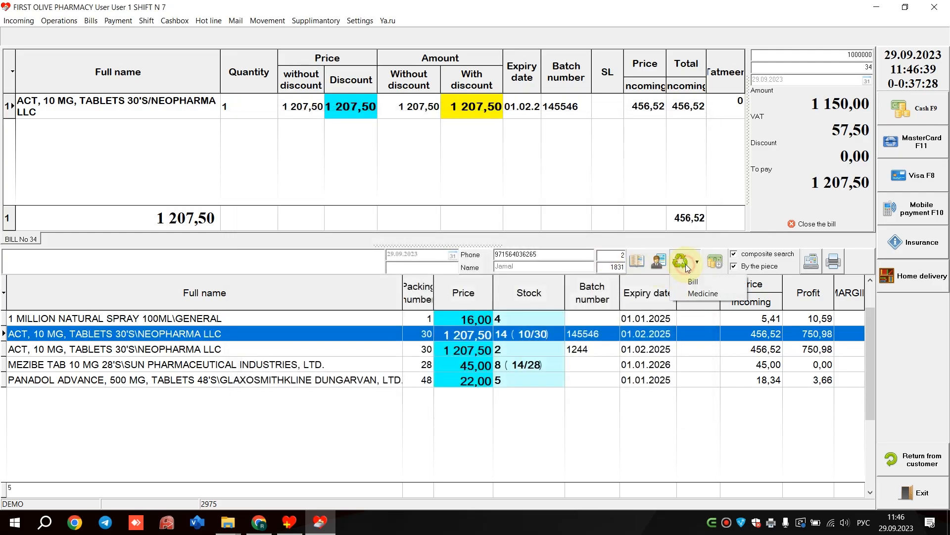
pyautogui.click(705, 281)
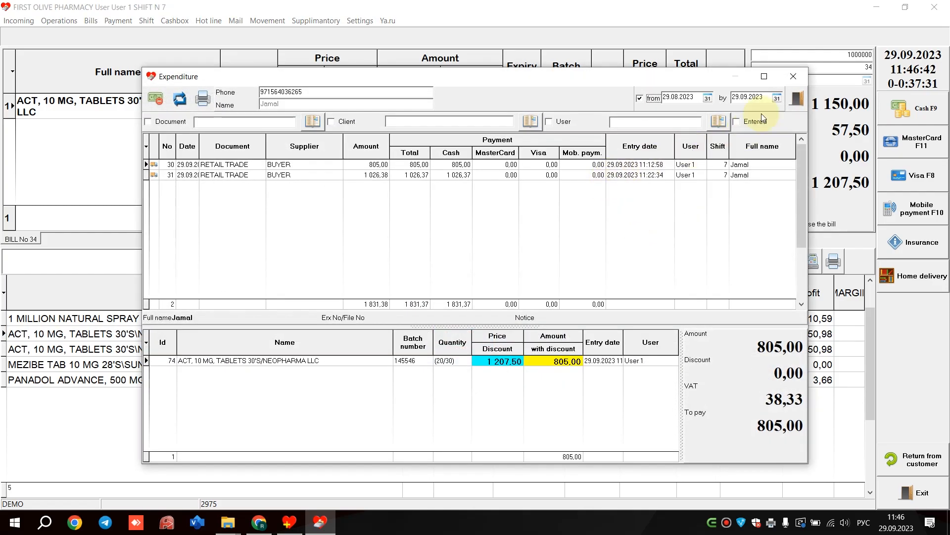
pyautogui.click(795, 78)
pyautogui.click(697, 263)
pyautogui.click(713, 296)
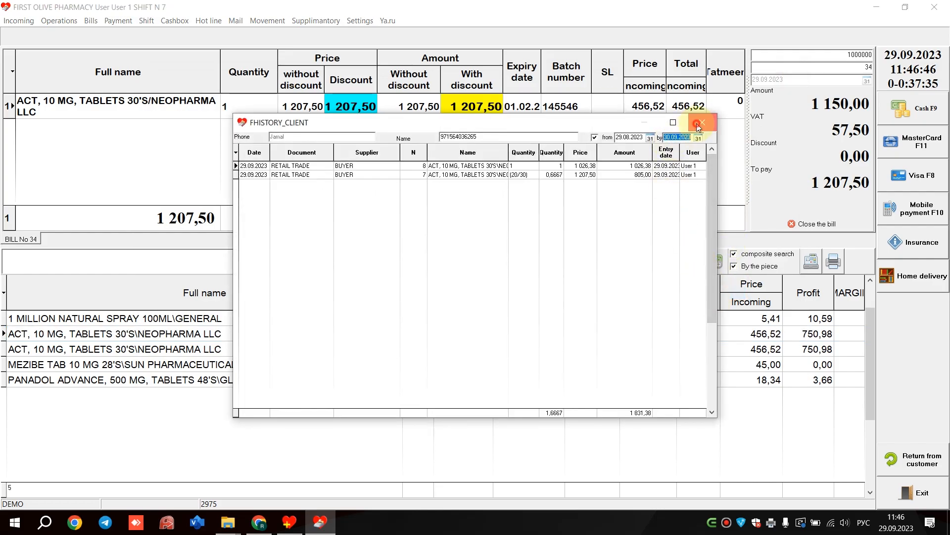
pyautogui.click(696, 123)
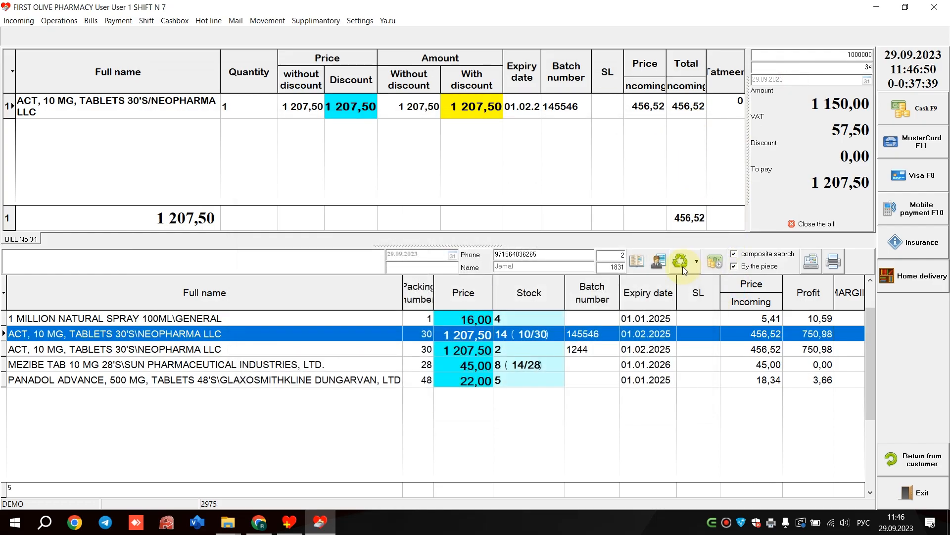
# - View the client's sales and payments statement, close it, and delete the ACT tablets line from bill No 34
pyautogui.click(718, 266)
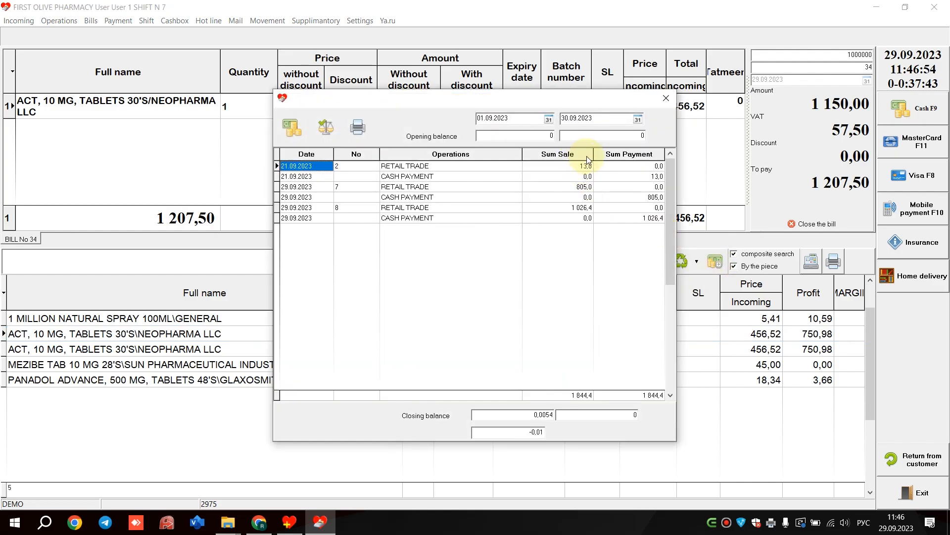
pyautogui.click(667, 98)
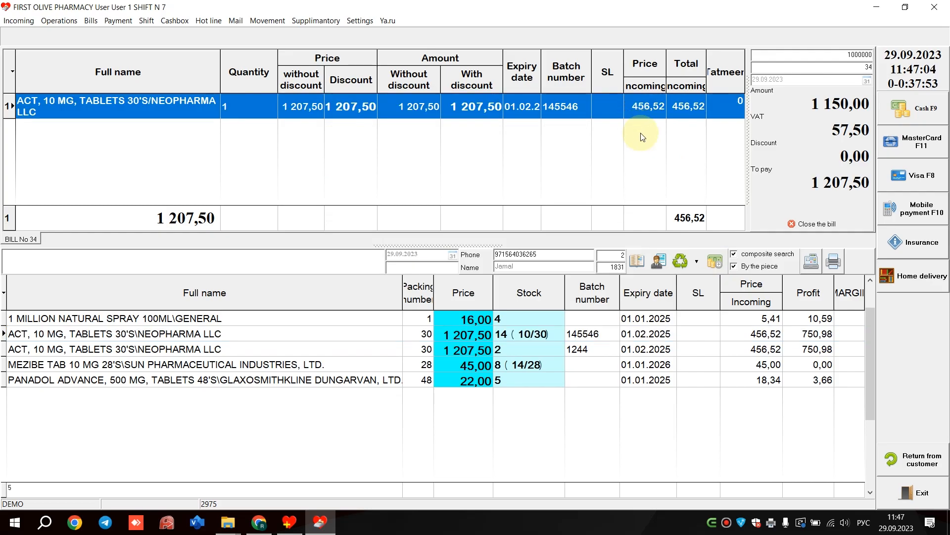
pyautogui.press('Delete')
# - Start a customer return with invoice number 12, look through the goods offered for return, and close the selection
pyautogui.click(923, 469)
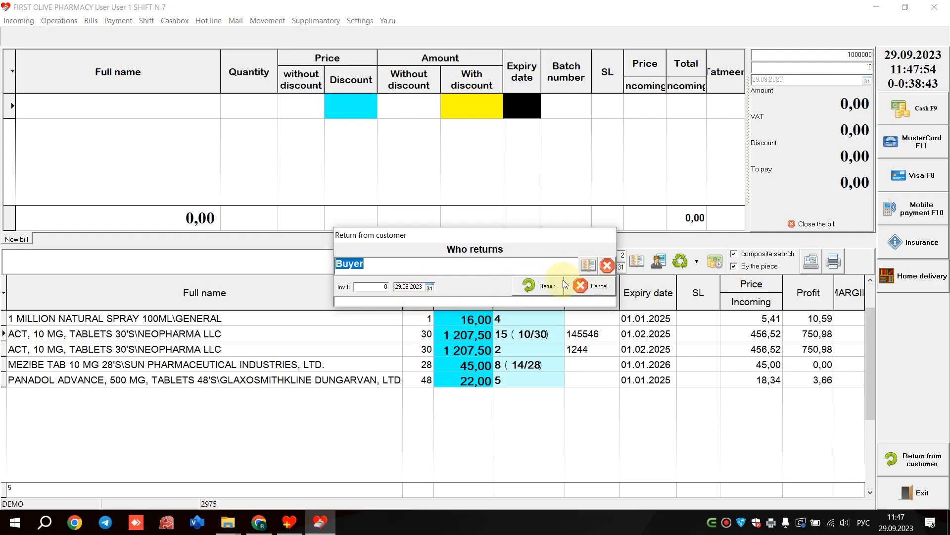
pyautogui.click(376, 287)
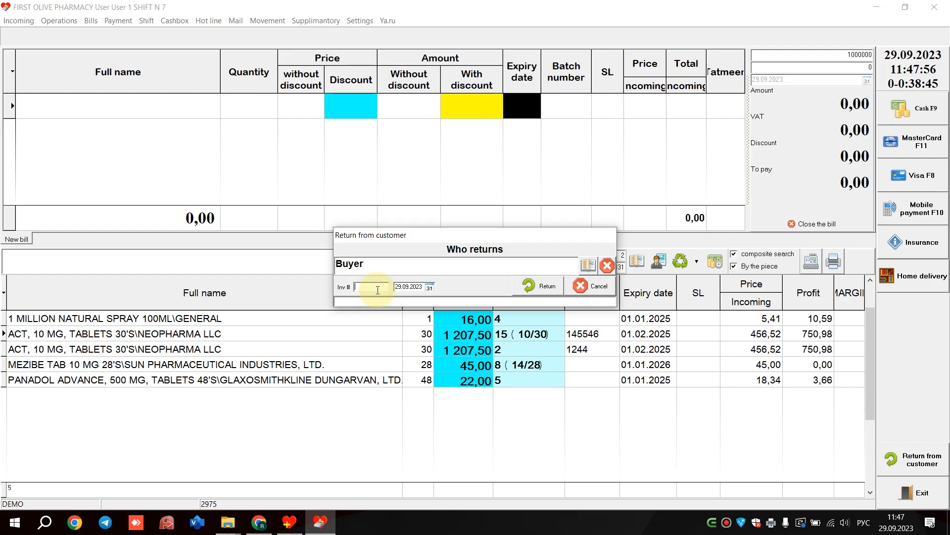
pyautogui.write('12')
pyautogui.click(605, 287)
pyautogui.click(545, 287)
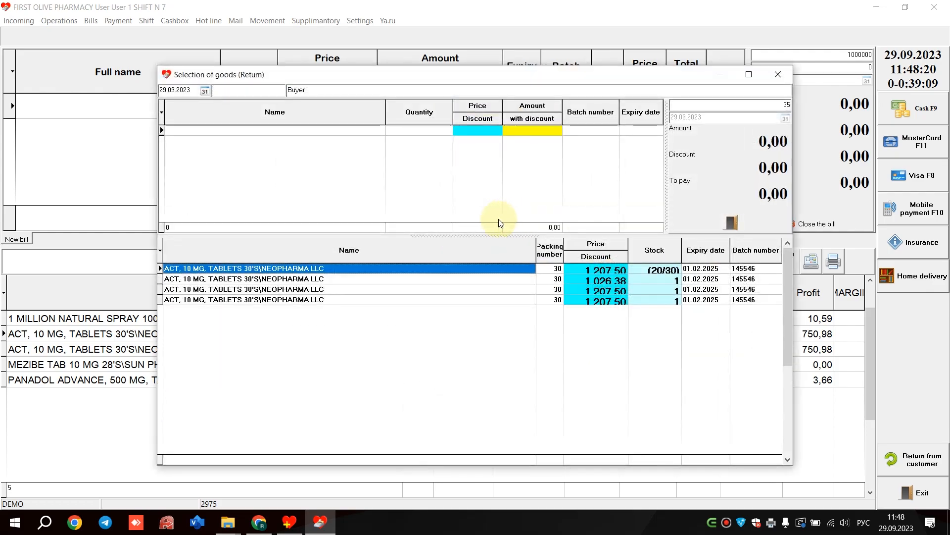
pyautogui.scroll(-2, 360, 296)
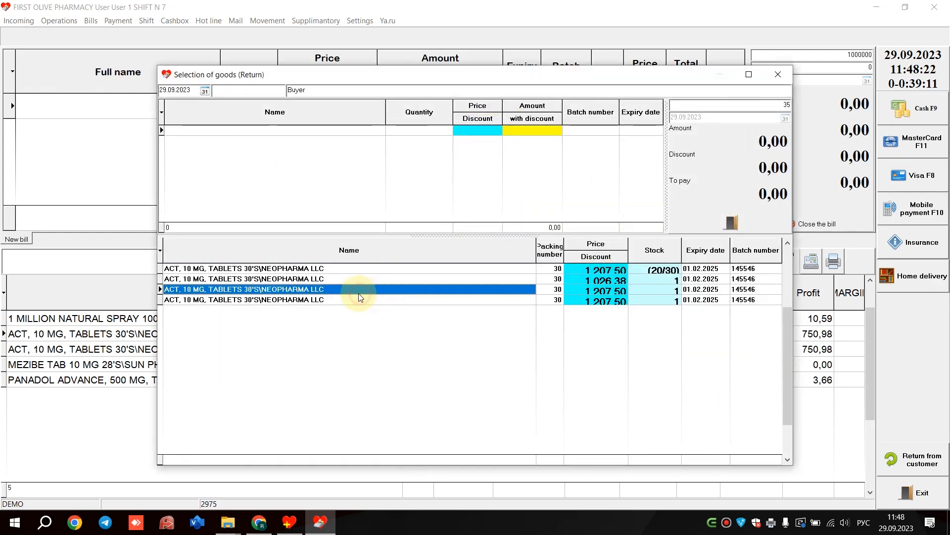
pyautogui.scroll(-1, 347, 277)
pyautogui.scroll(3, 348, 279)
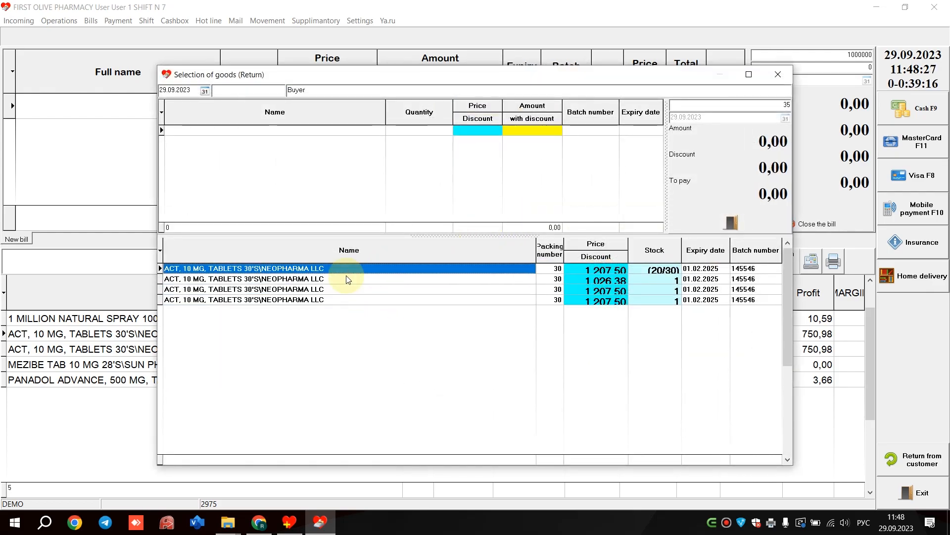
pyautogui.click(778, 74)
# - Start a customer return for invoice number 9 and add 1 pack of ACT, 10 MG tablets to it
pyautogui.click(921, 460)
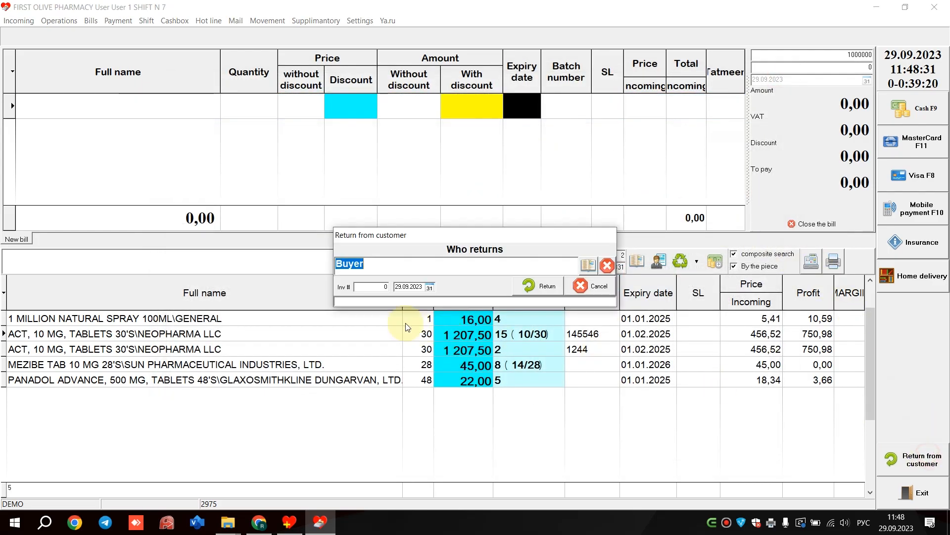
pyautogui.click(387, 288)
pyautogui.write('9')
pyautogui.click(538, 286)
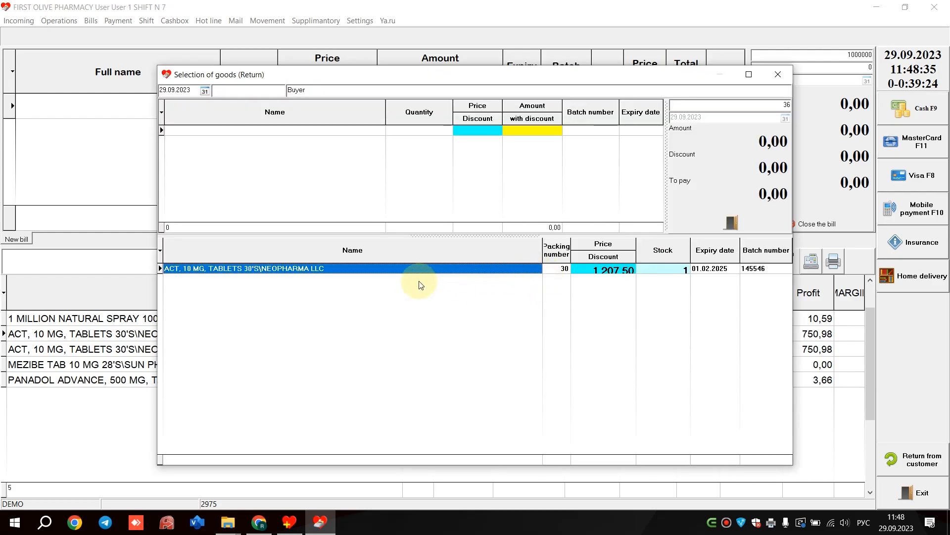
pyautogui.doubleClick(397, 272)
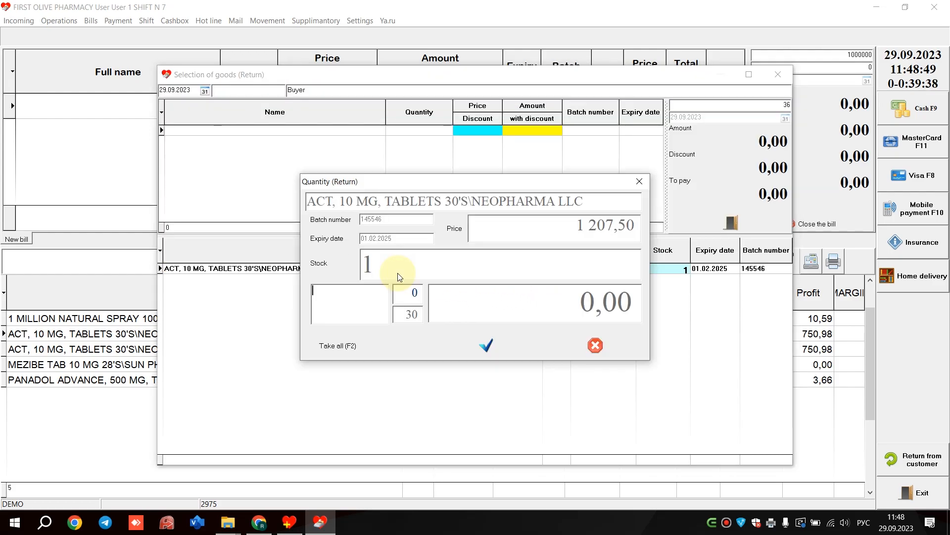
pyautogui.click(596, 282)
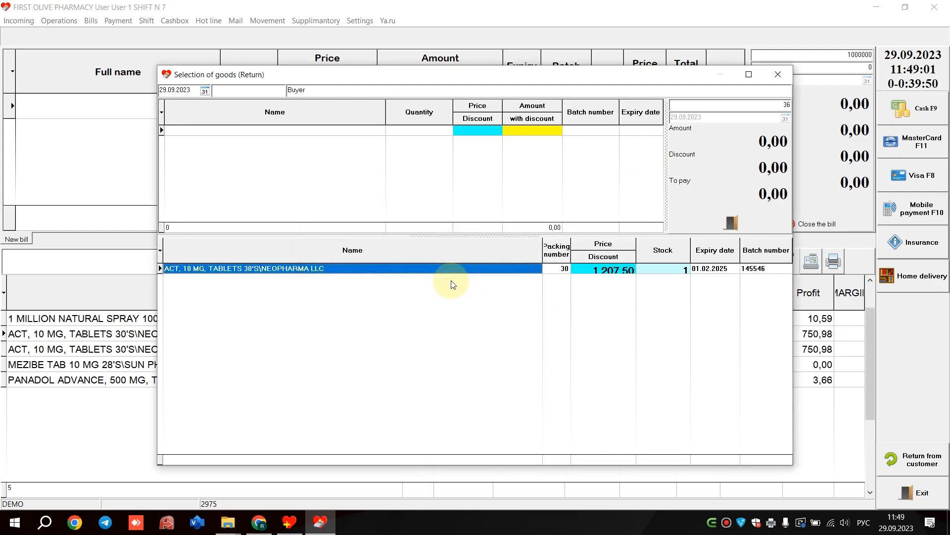
pyautogui.press('Return')
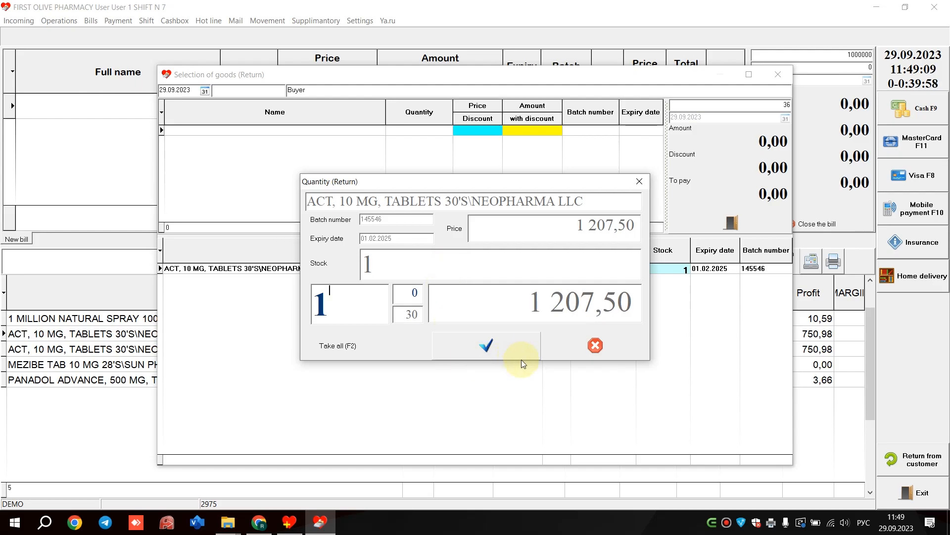
pyautogui.click(509, 344)
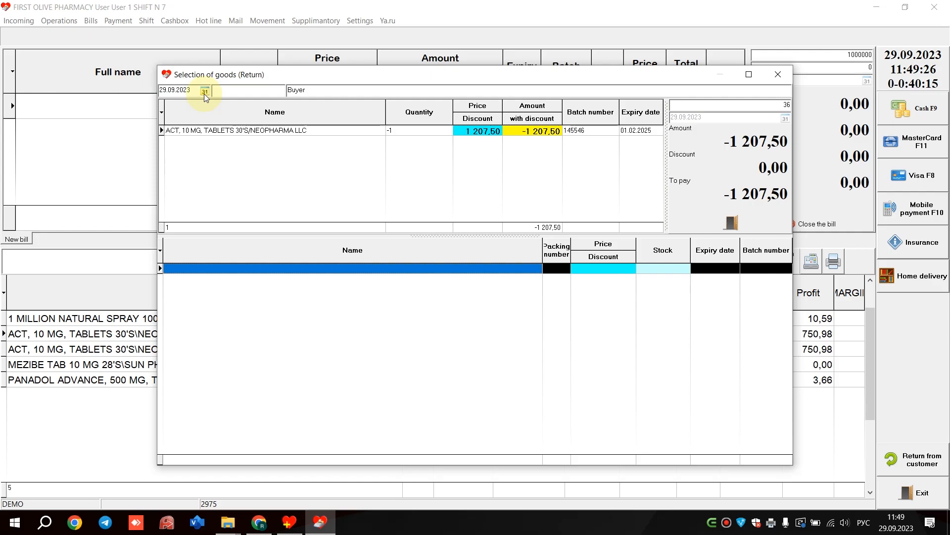
# - Try the return selection dates 27.09.2023 and 28.09.2023, set 26.09.2023, and leave the goods selection for the return bill
pyautogui.click(204, 93)
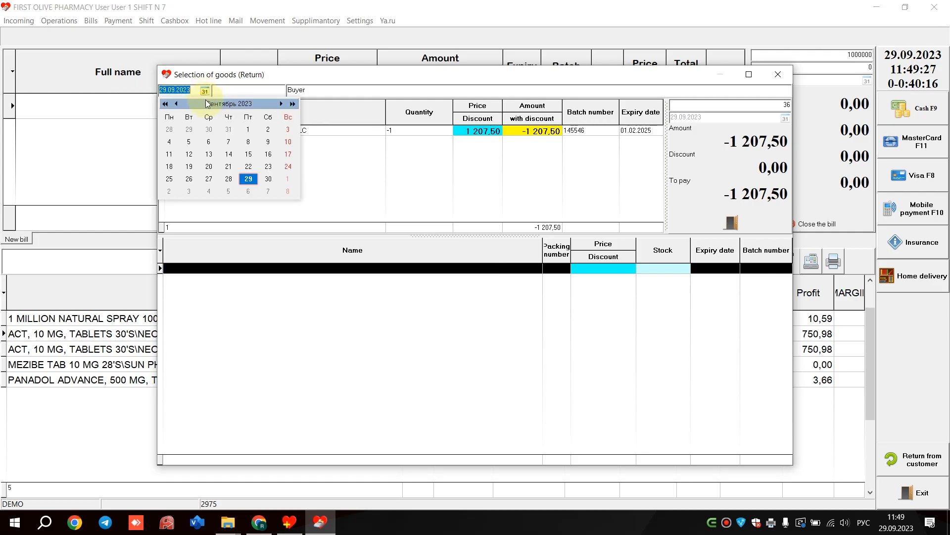
pyautogui.click(217, 179)
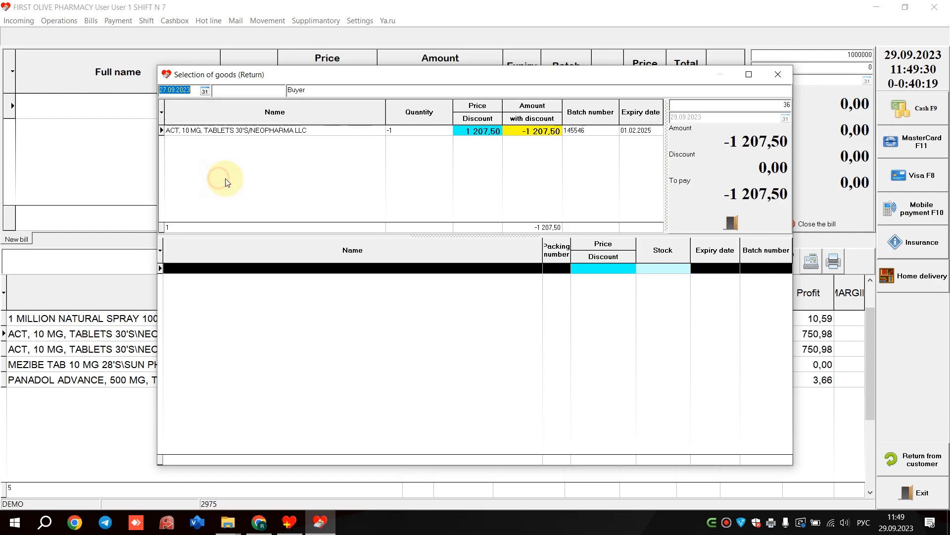
pyautogui.click(209, 92)
pyautogui.click(232, 179)
pyautogui.click(208, 92)
pyautogui.click(187, 180)
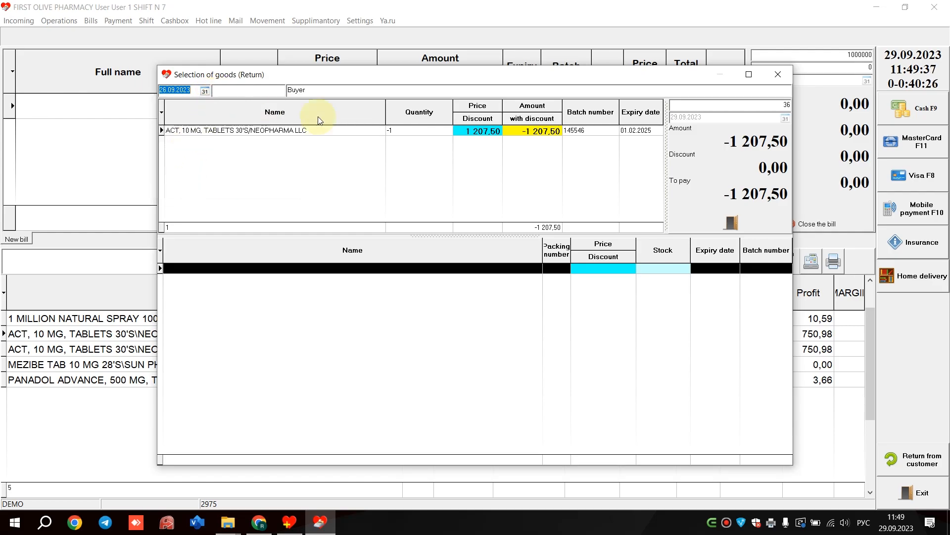
pyautogui.click(732, 225)
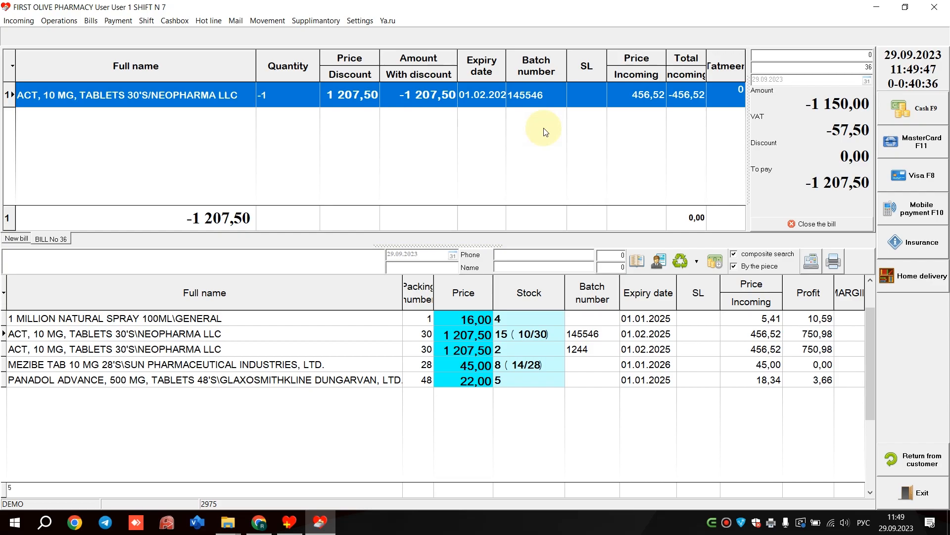
# - Add 2 packs of MEZIBE TAB 10 MG to bill No 36 in exchange for the returned medicine
pyautogui.click(366, 366)
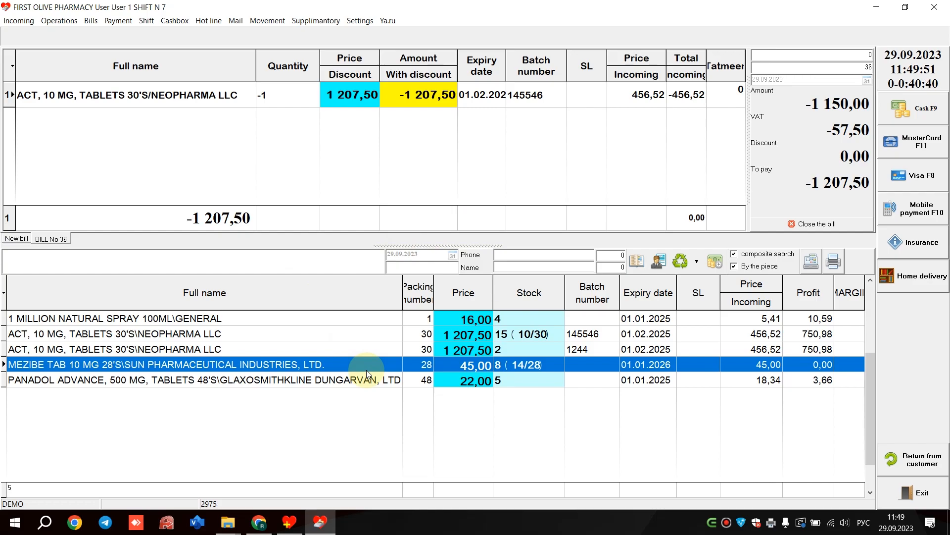
pyautogui.doubleClick(367, 367)
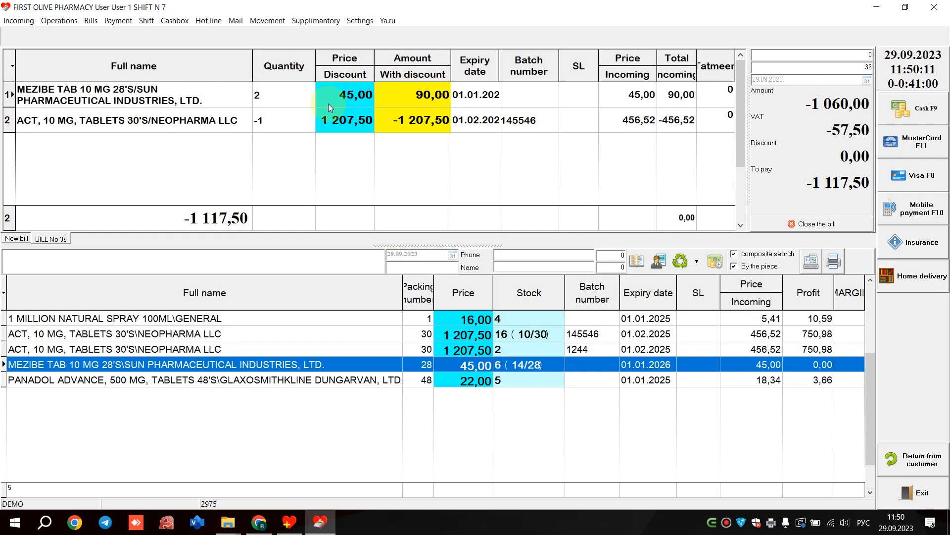
pyautogui.click(328, 103)
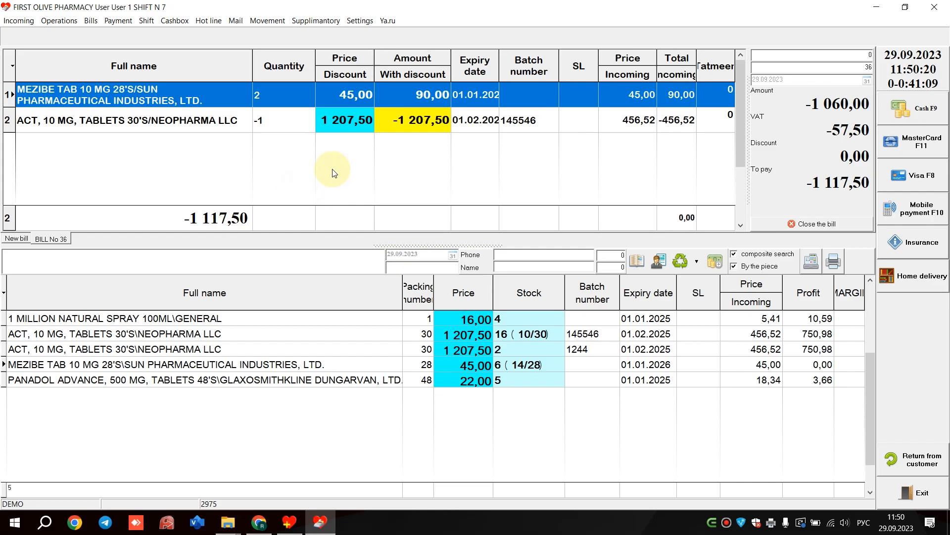
# - Open the cash payment for bill No 36, cancel it, and delete the returned ACT tablets line from the bill
pyautogui.click(914, 109)
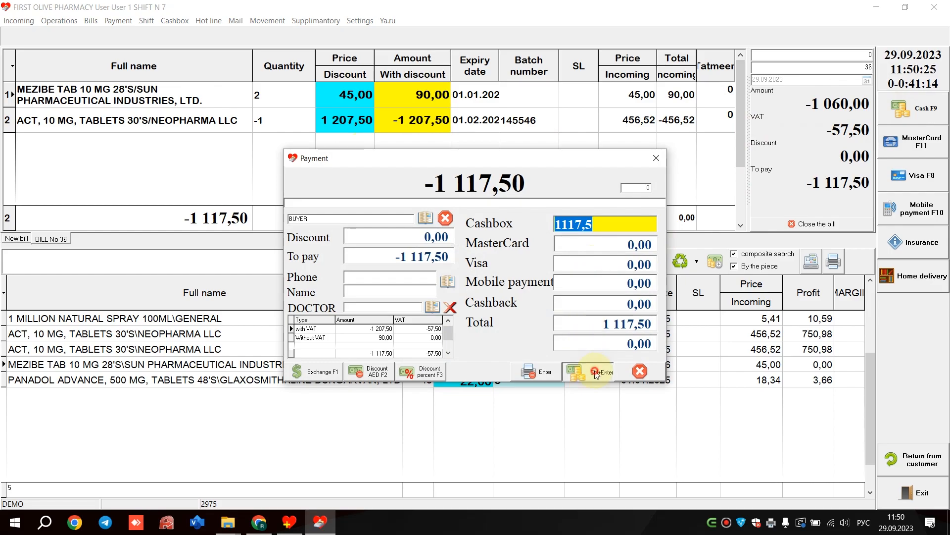
pyautogui.click(639, 371)
pyautogui.click(523, 131)
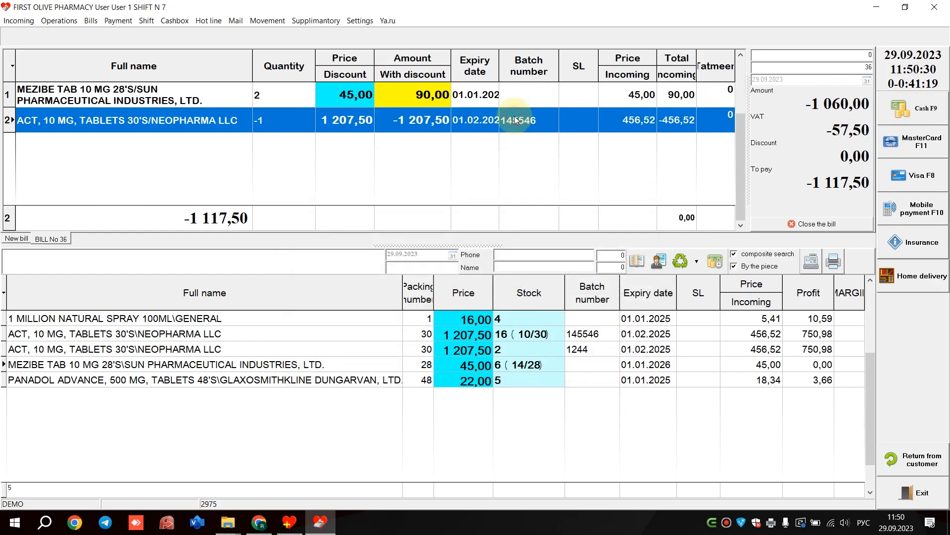
pyautogui.press('Delete')
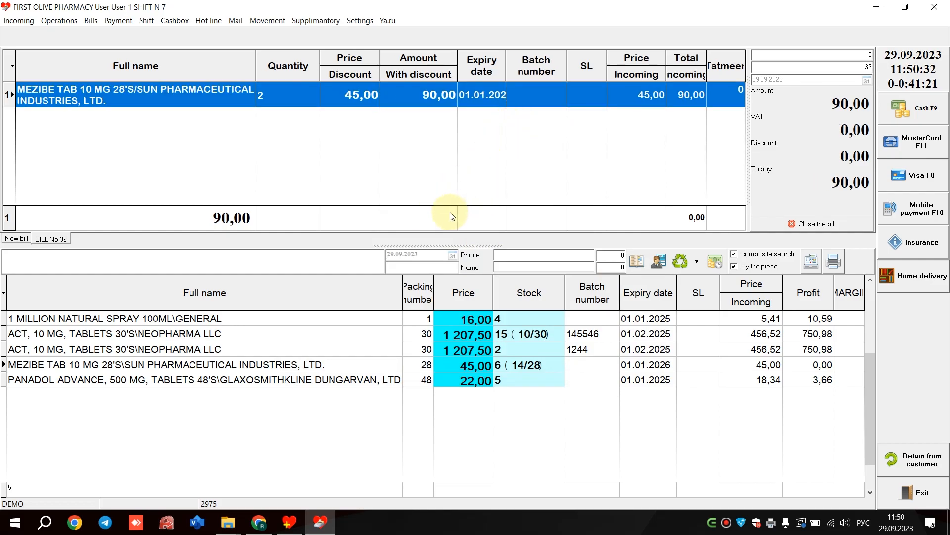
# - Start an insurance payment for the bill, choose JBR INSURANCE as the insurer, and go to its insurance discount
pyautogui.click(922, 246)
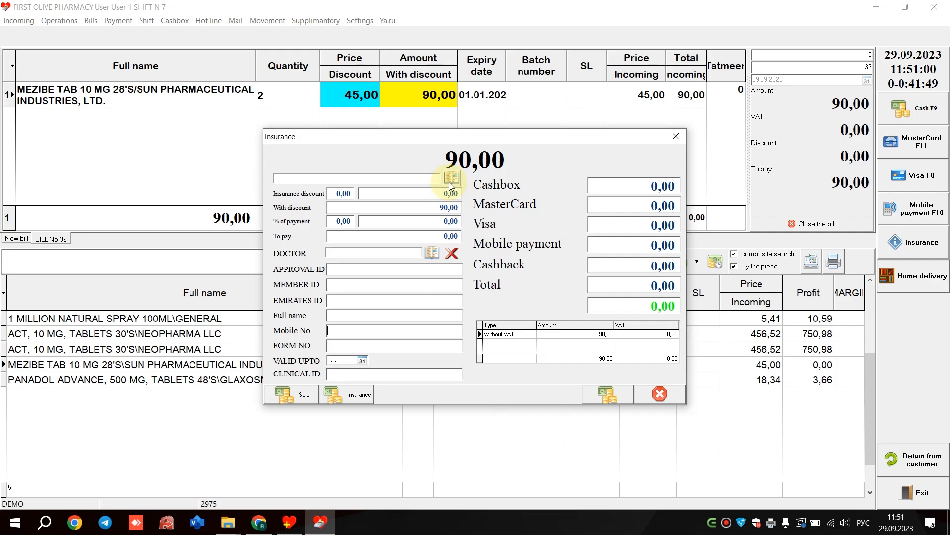
pyautogui.click(376, 222)
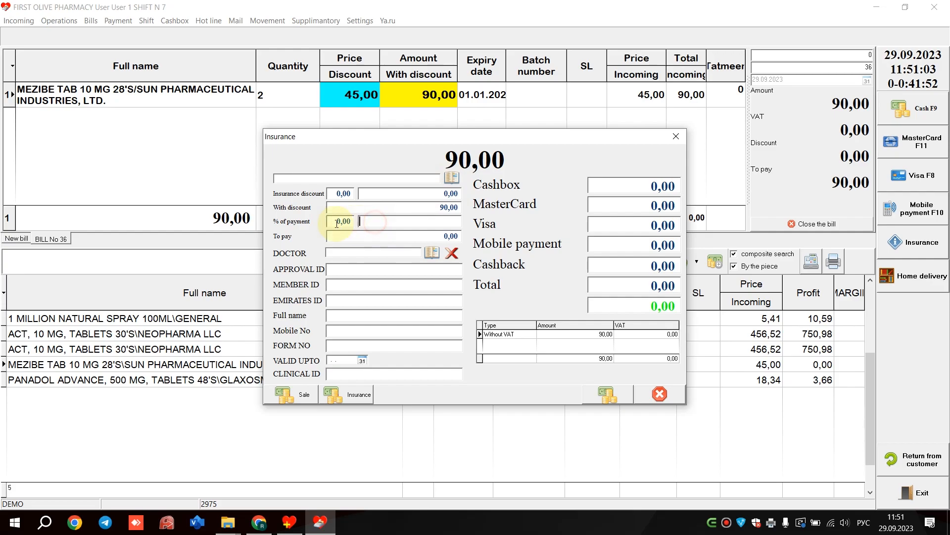
pyautogui.click(452, 178)
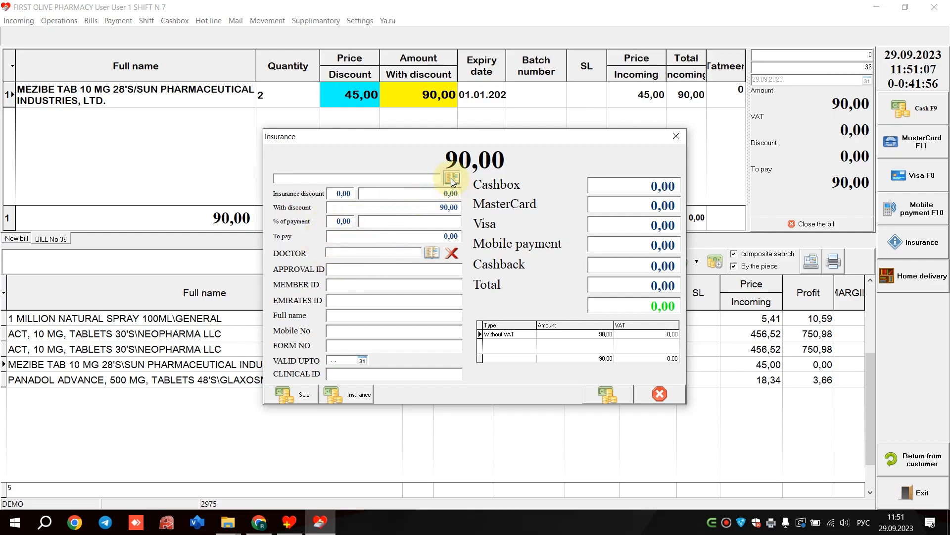
pyautogui.click(461, 178)
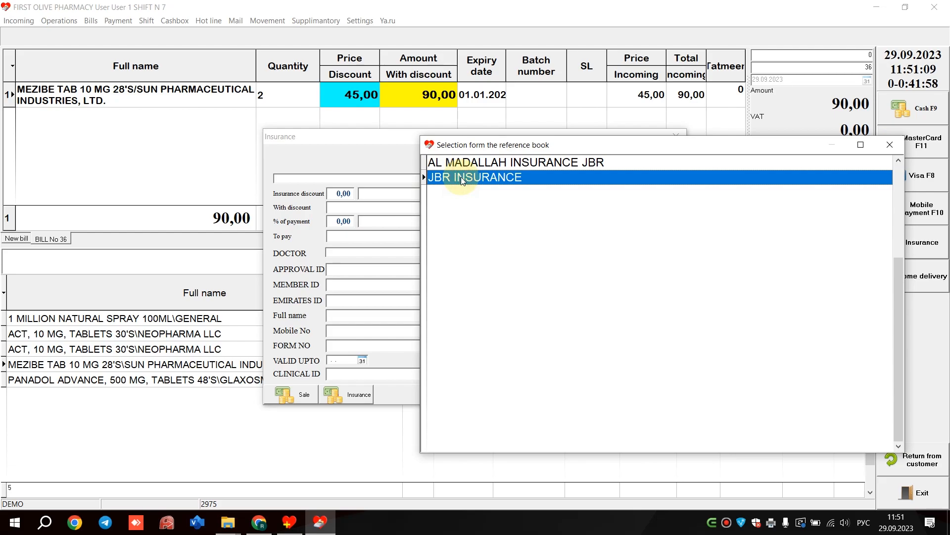
pyautogui.doubleClick(462, 179)
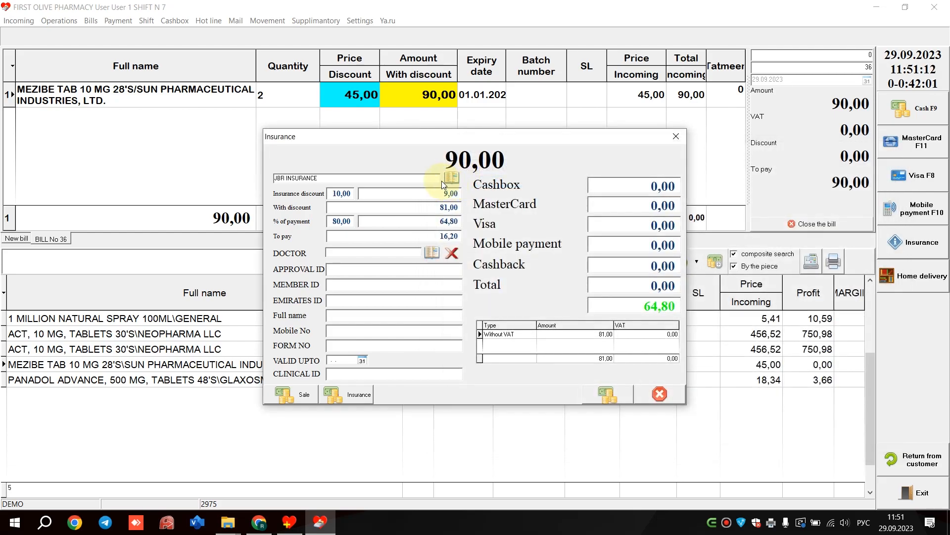
pyautogui.click(342, 194)
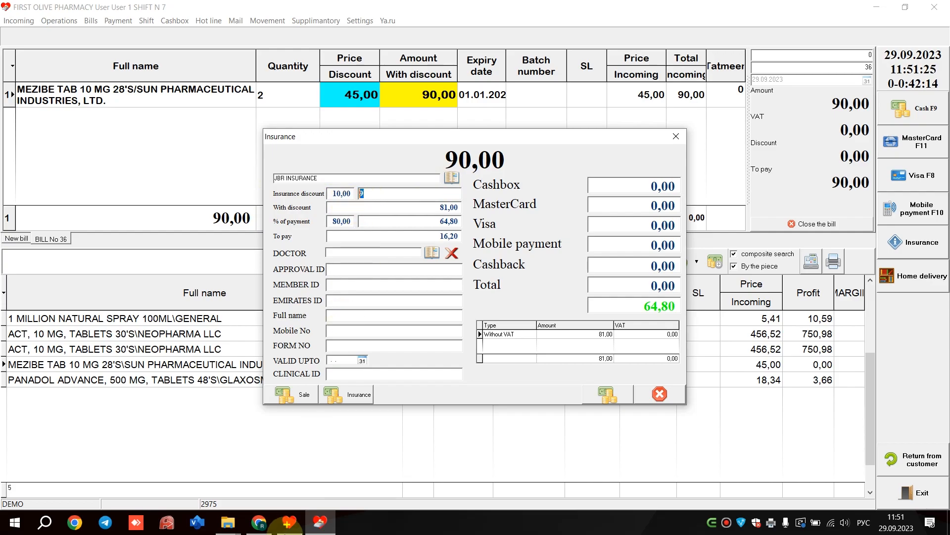
# - Switch to the manager program, close the couriers list, and open the JBR INSURANCE card in the organizations reference
pyautogui.click(288, 528)
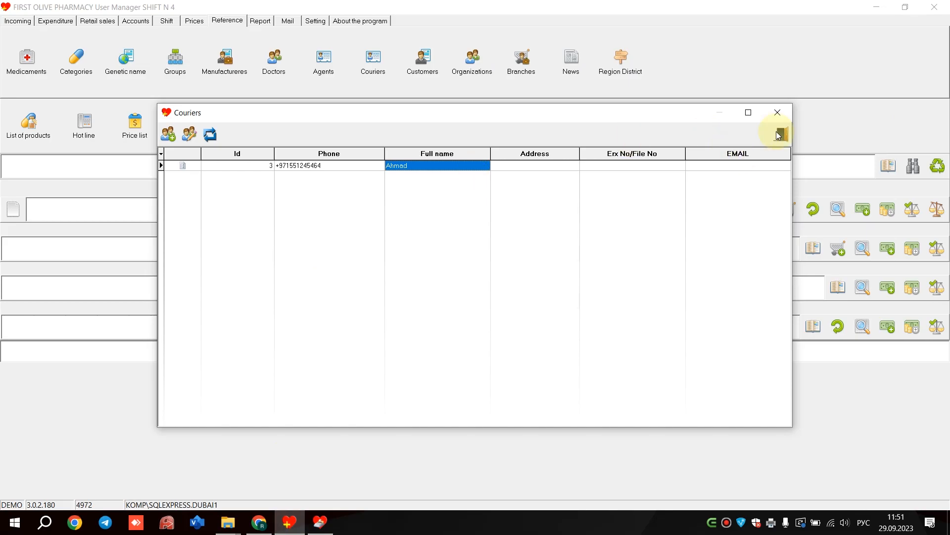
pyautogui.click(775, 112)
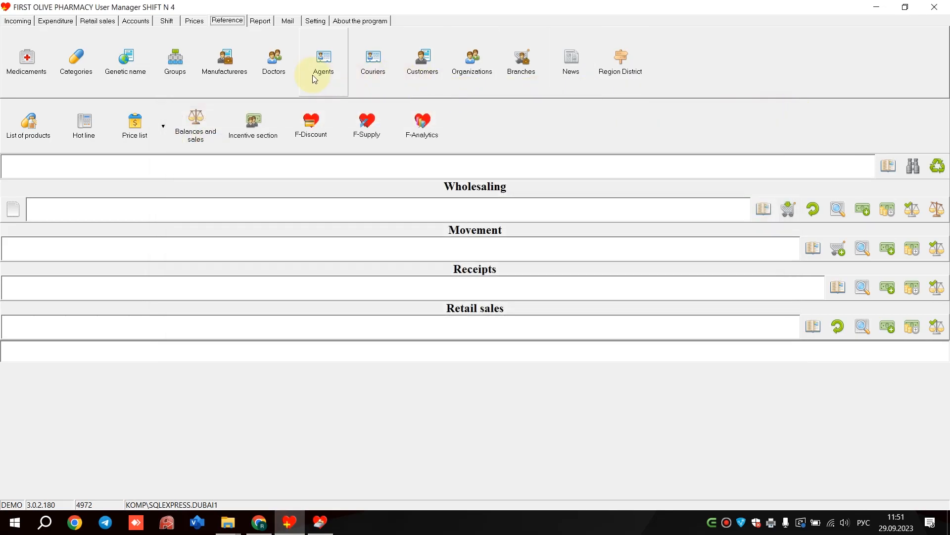
pyautogui.click(465, 65)
pyautogui.click(267, 233)
pyautogui.hotkey('alt', 'shift')
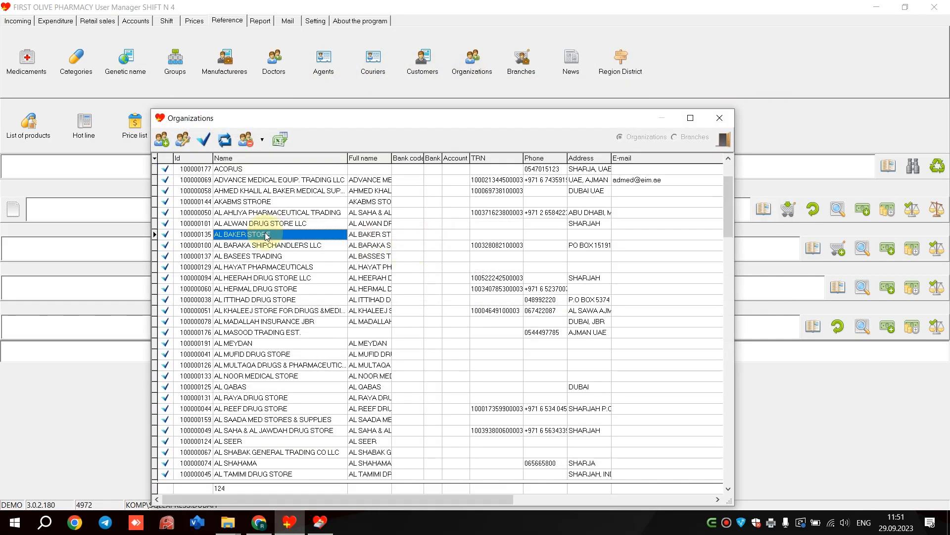
pyautogui.write('jb')
pyautogui.press('Return')
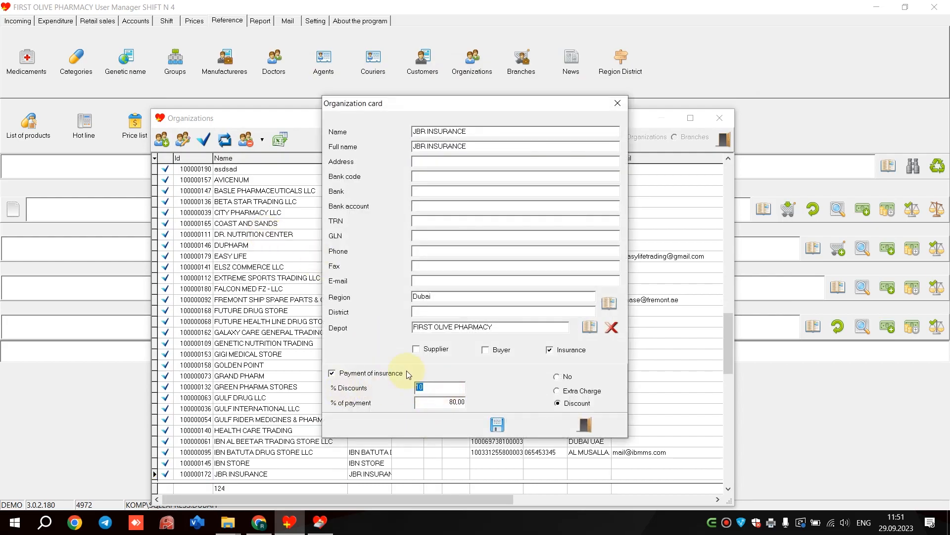
# - Compare the payment percentage on the JBR INSURANCE card with the cashier's insurance payment, and check the payment and to-pay amounts there
pyautogui.click(319, 522)
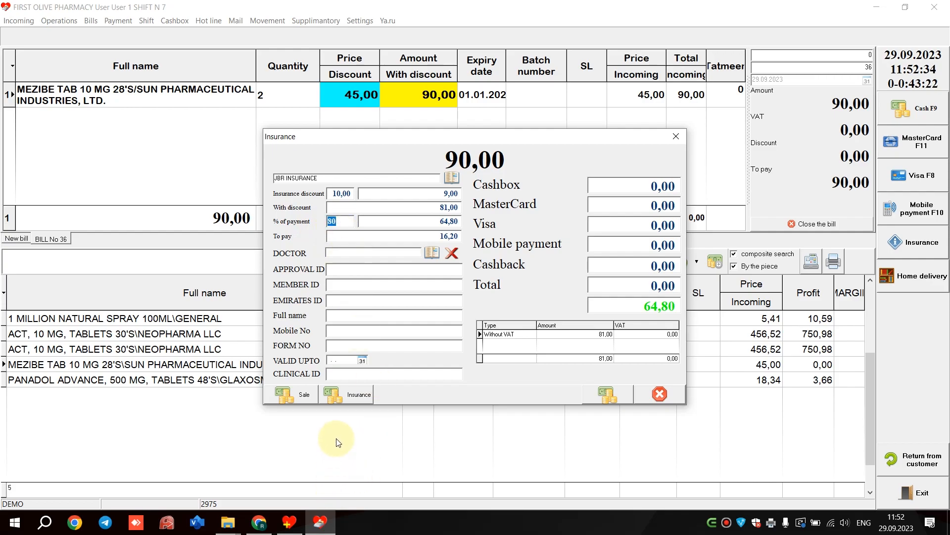
pyautogui.click(294, 523)
pyautogui.moveTo(451, 402); pyautogui.dragTo(381, 397)
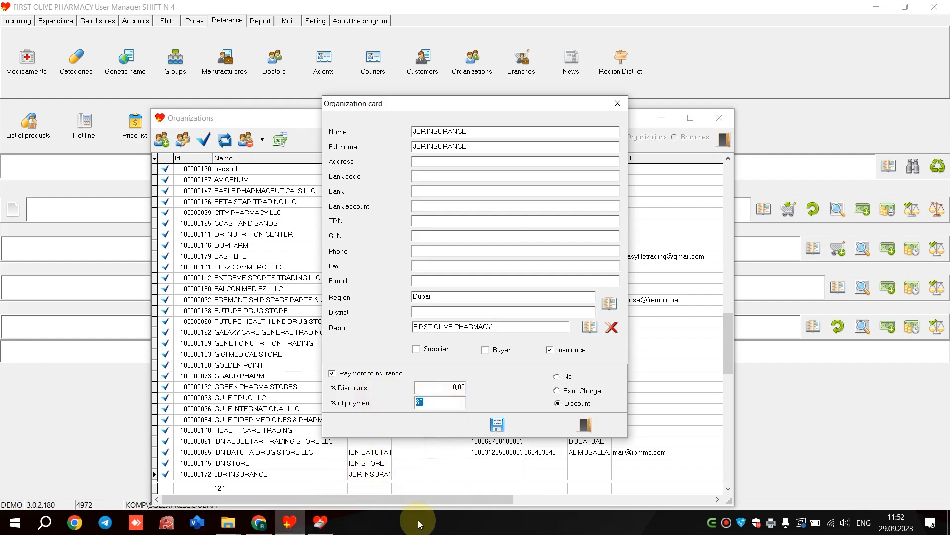
pyautogui.click(320, 522)
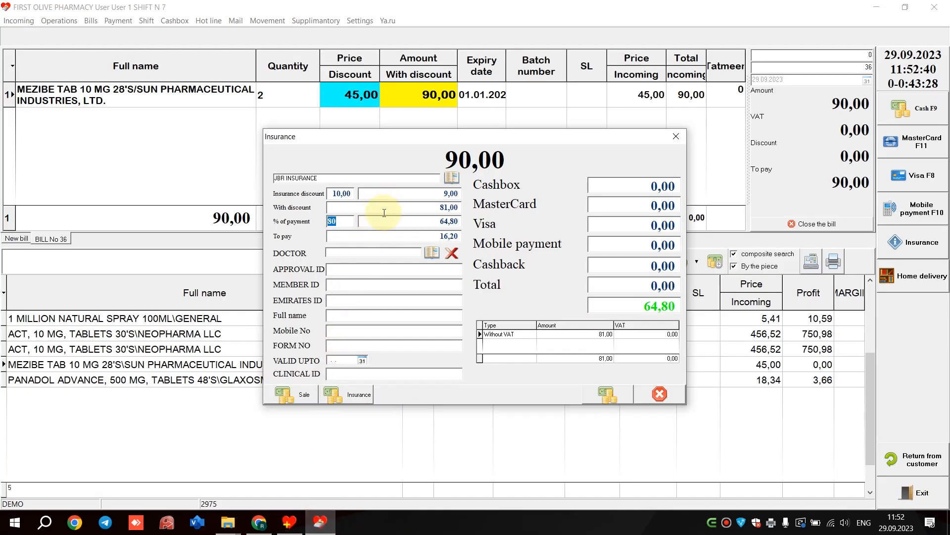
pyautogui.click(403, 221)
pyautogui.click(360, 237)
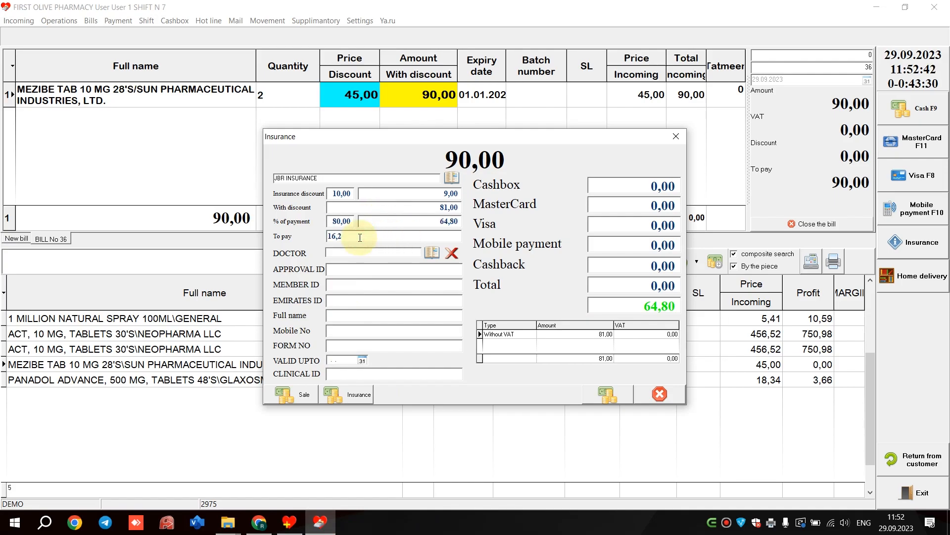
# - Mark the to-pay amount of the insurance payment and choose a doctor from the doctors reference
pyautogui.moveTo(360, 237); pyautogui.dragTo(301, 237)
pyautogui.click(425, 252)
pyautogui.doubleClick(500, 163)
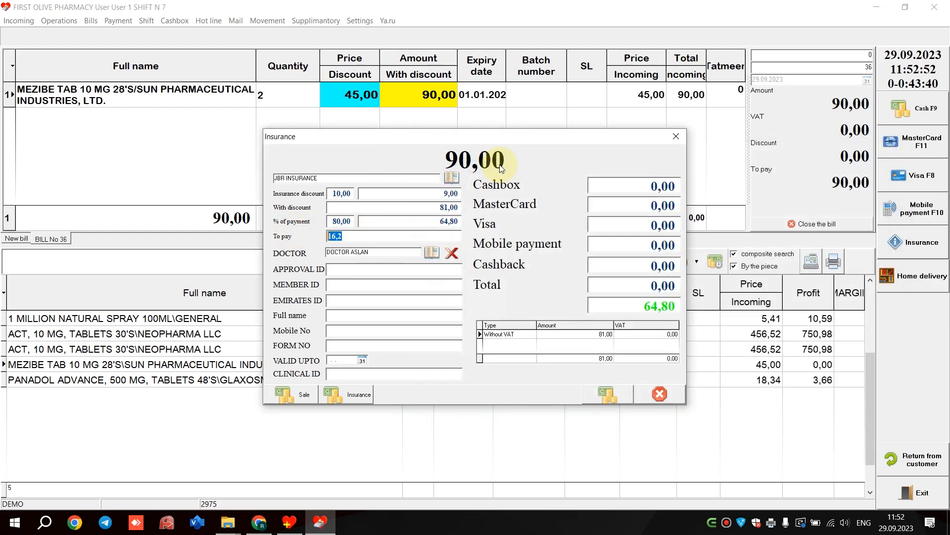
# - Fill in the insurance IDs, customer name, mobile, form number and validity 01.04.2024, and complete the insurance payment with 64,80 in Cashbox
pyautogui.click(351, 270)
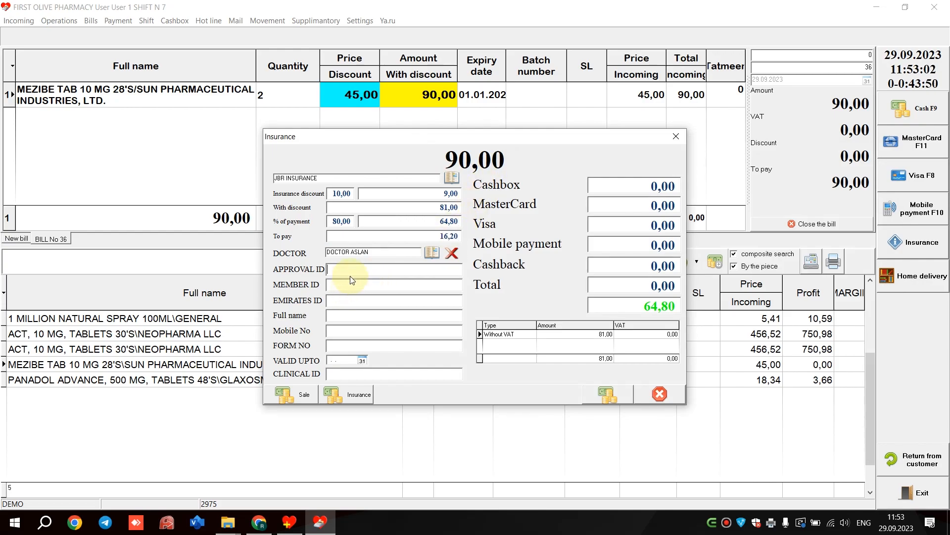
pyautogui.press('Tab')
pyautogui.press('Tab')
pyautogui.write('455')
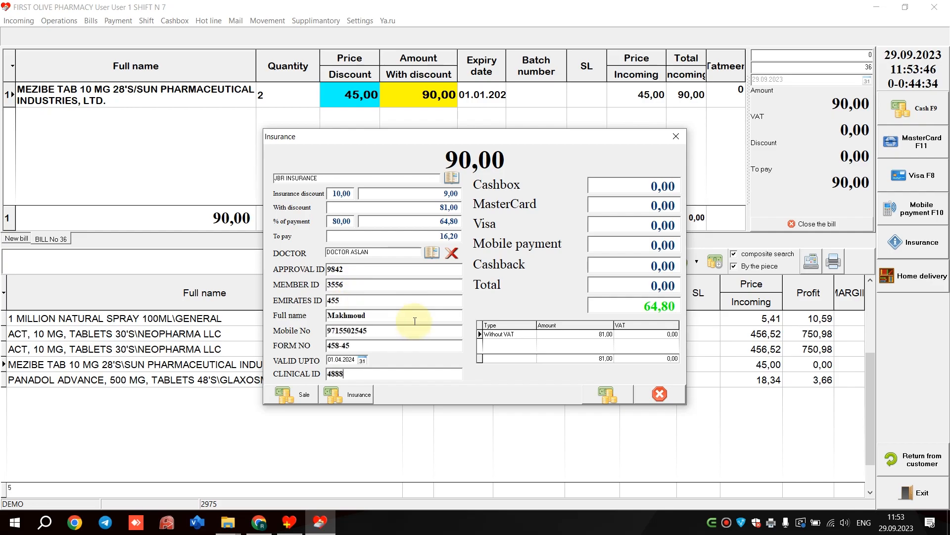
pyautogui.click(635, 184)
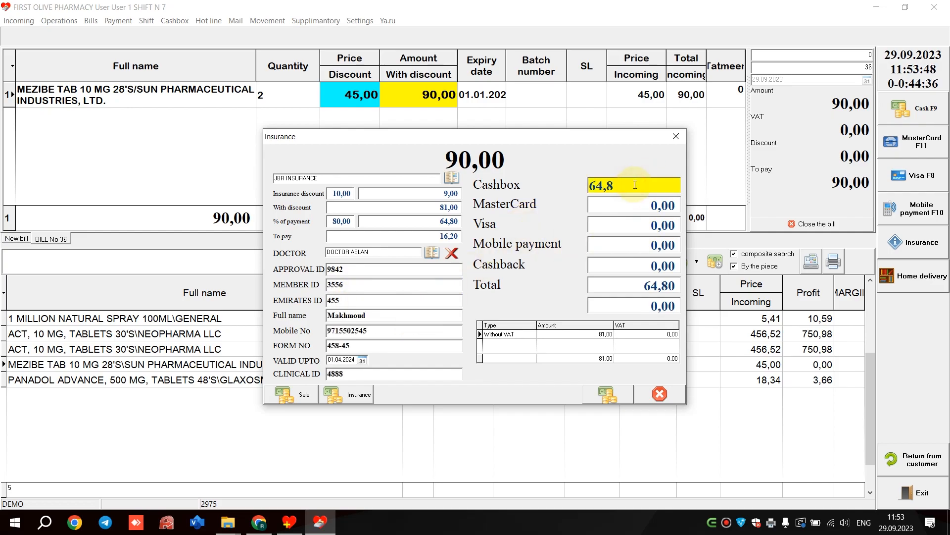
pyautogui.click(360, 397)
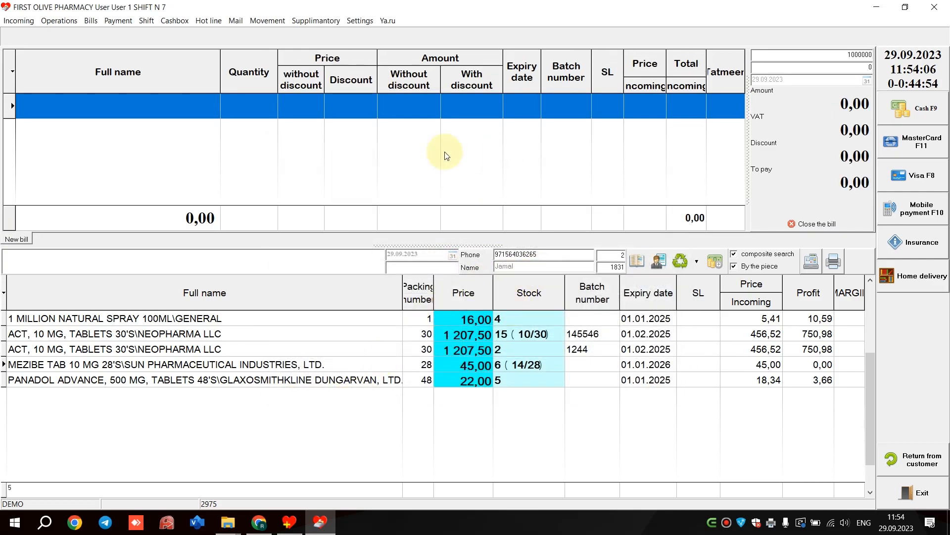
# - Add one pack of ACT 10 mg tablets, batch 1244, to a new bill, and open and cancel its insurance payment
pyautogui.click(688, 349)
pyautogui.press('Return')
pyautogui.press('Return')
pyautogui.click(913, 242)
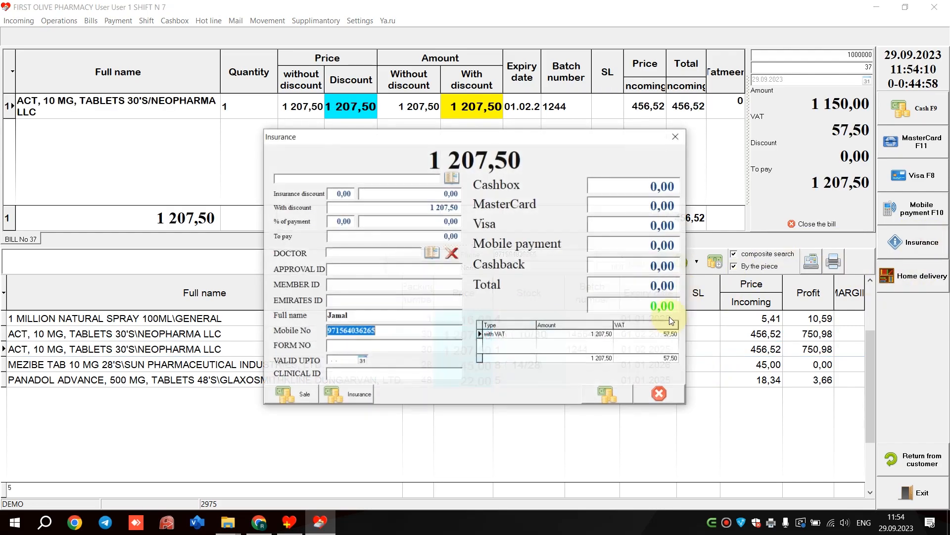
pyautogui.click(663, 394)
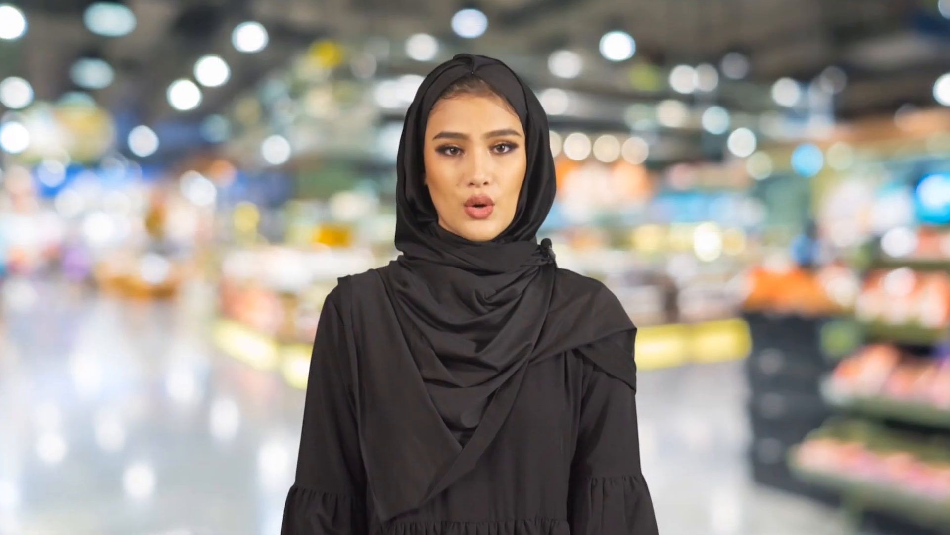